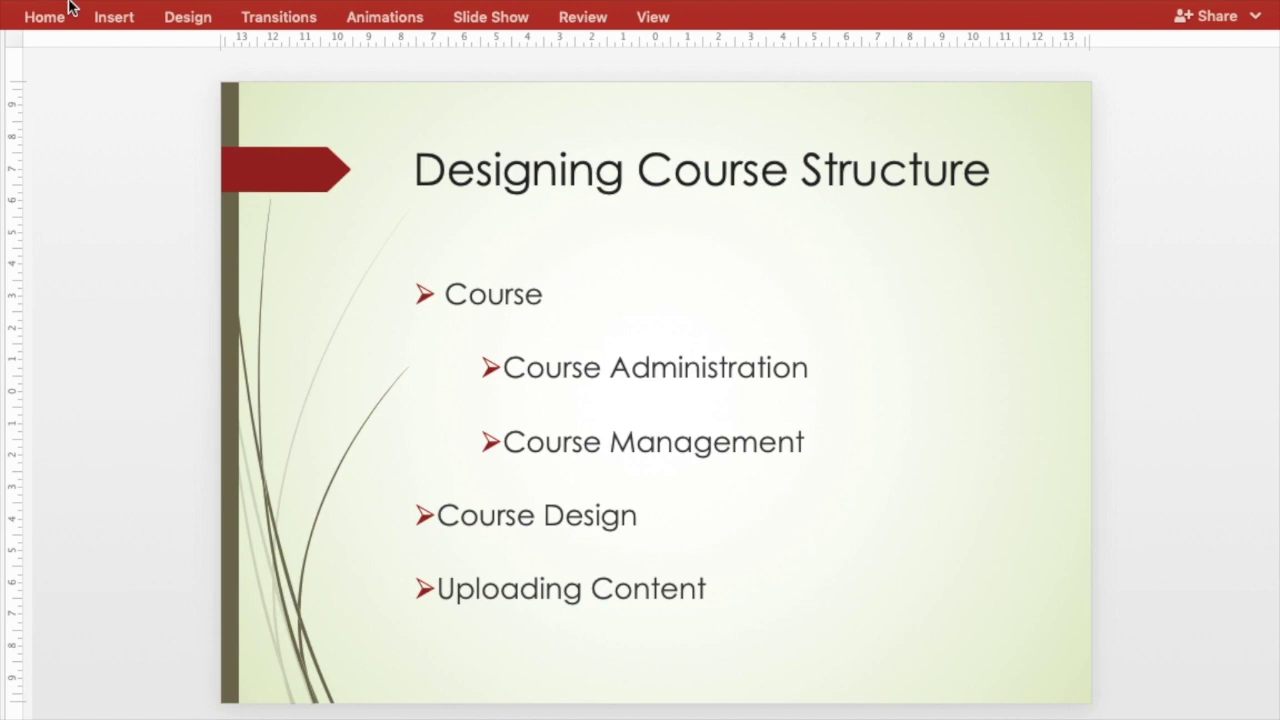
Step: Advance the PowerPoint presentation to the next slide
key("Page_Down")
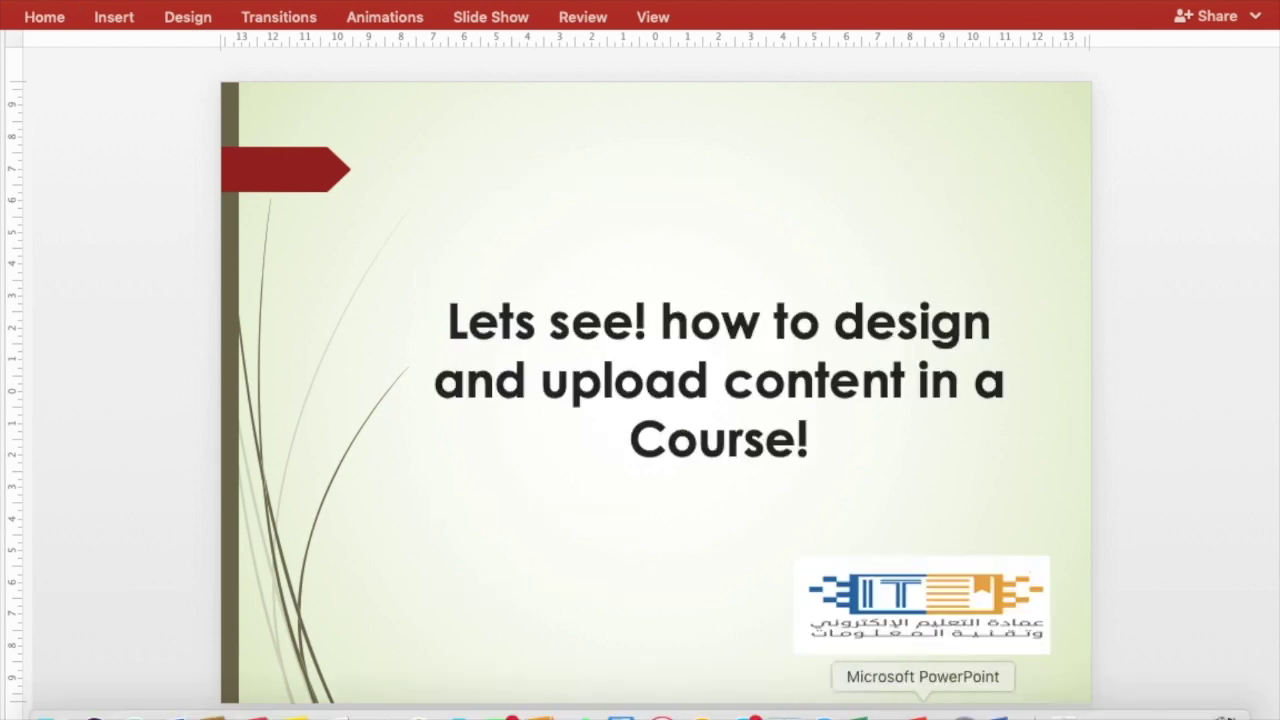
Step: Open Training EN Course 1 in full-screen Safari and show its Content area's Build Content choices
left_click(823, 708)
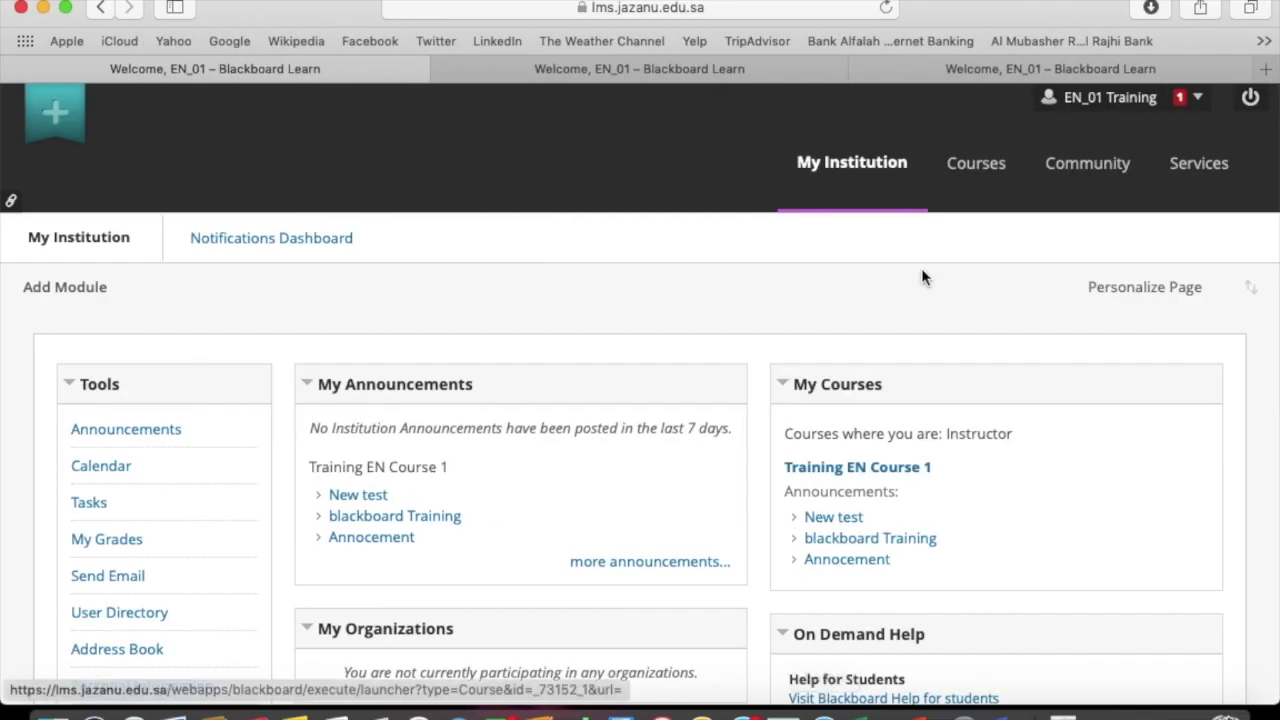
left_click(973, 176)
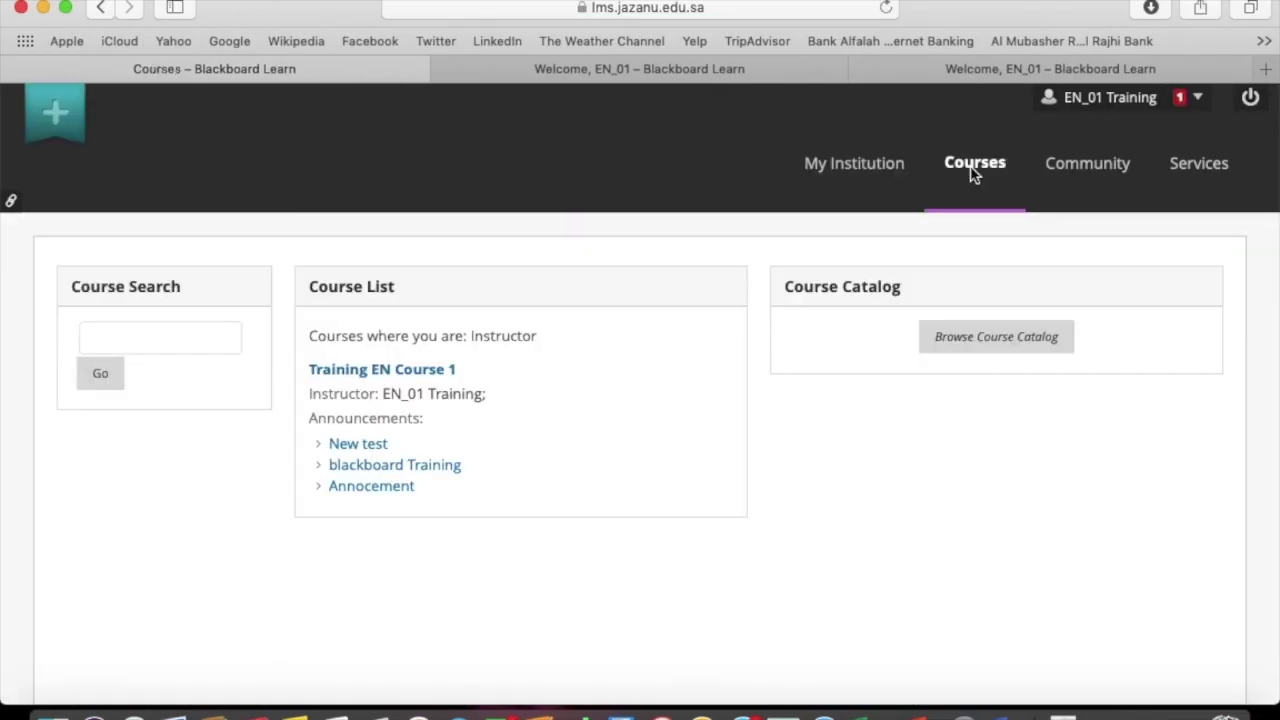
left_click(396, 371)
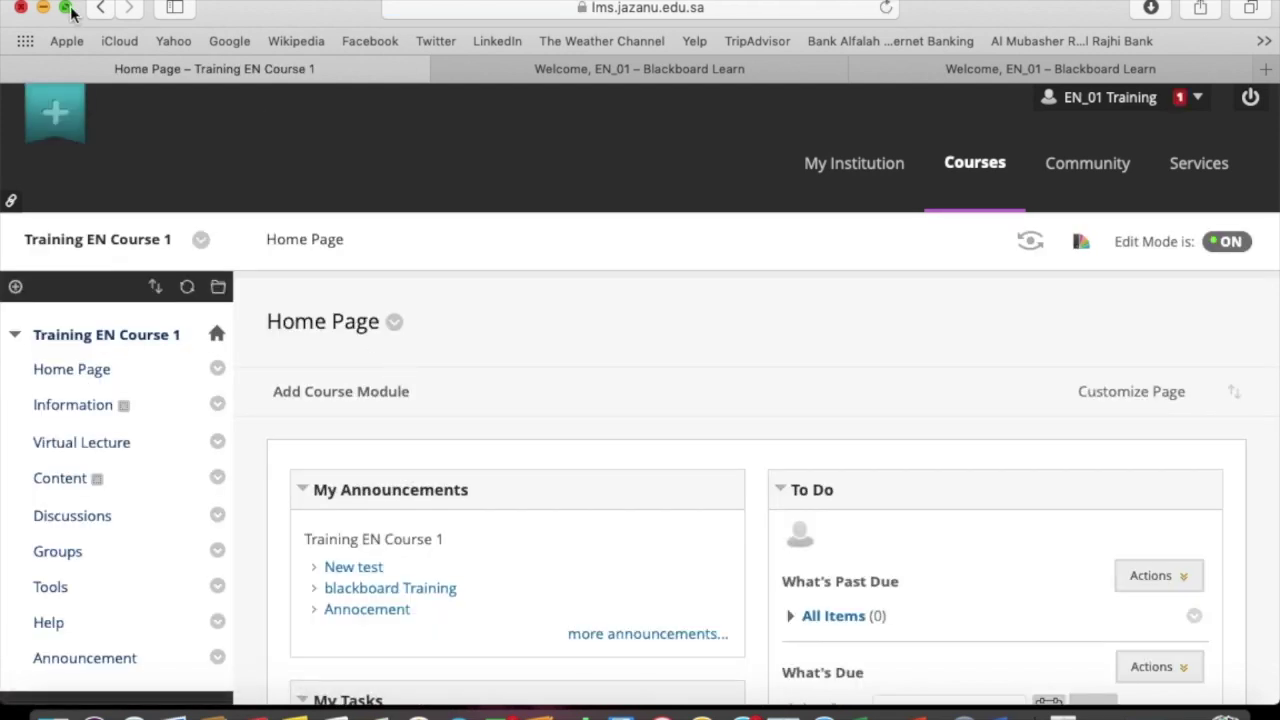
left_click(65, 8)
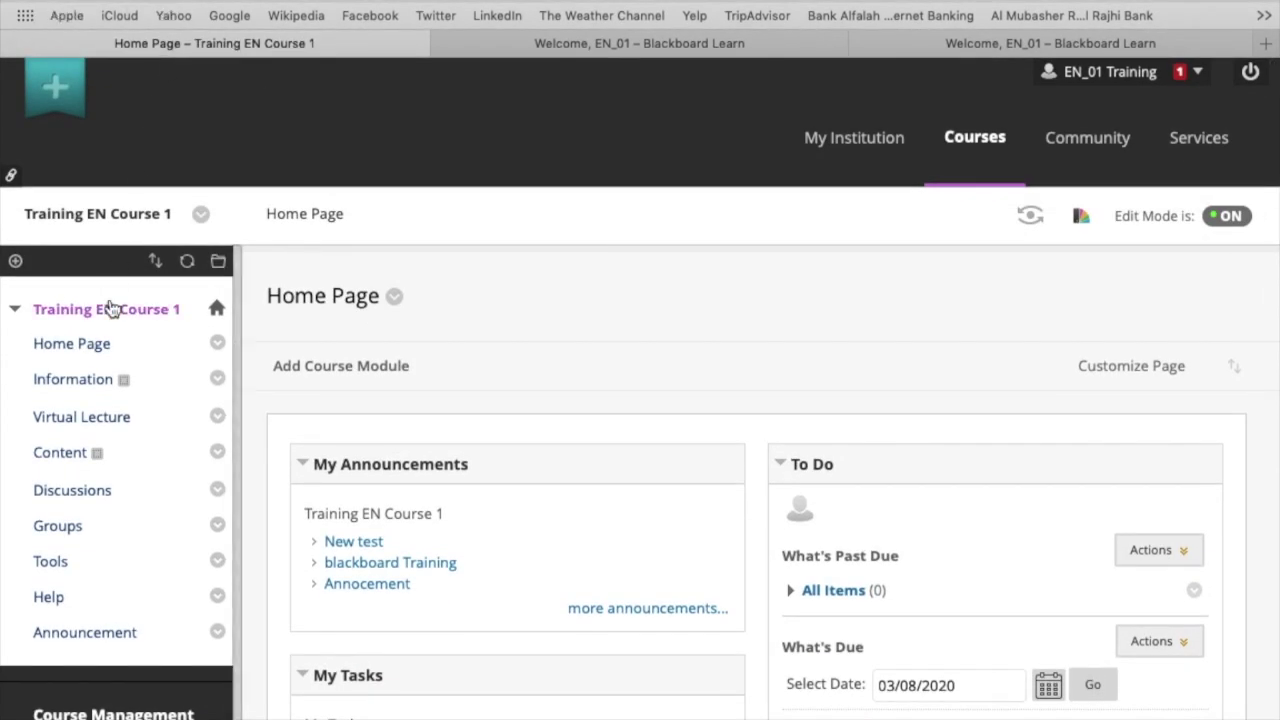
left_click(75, 466)
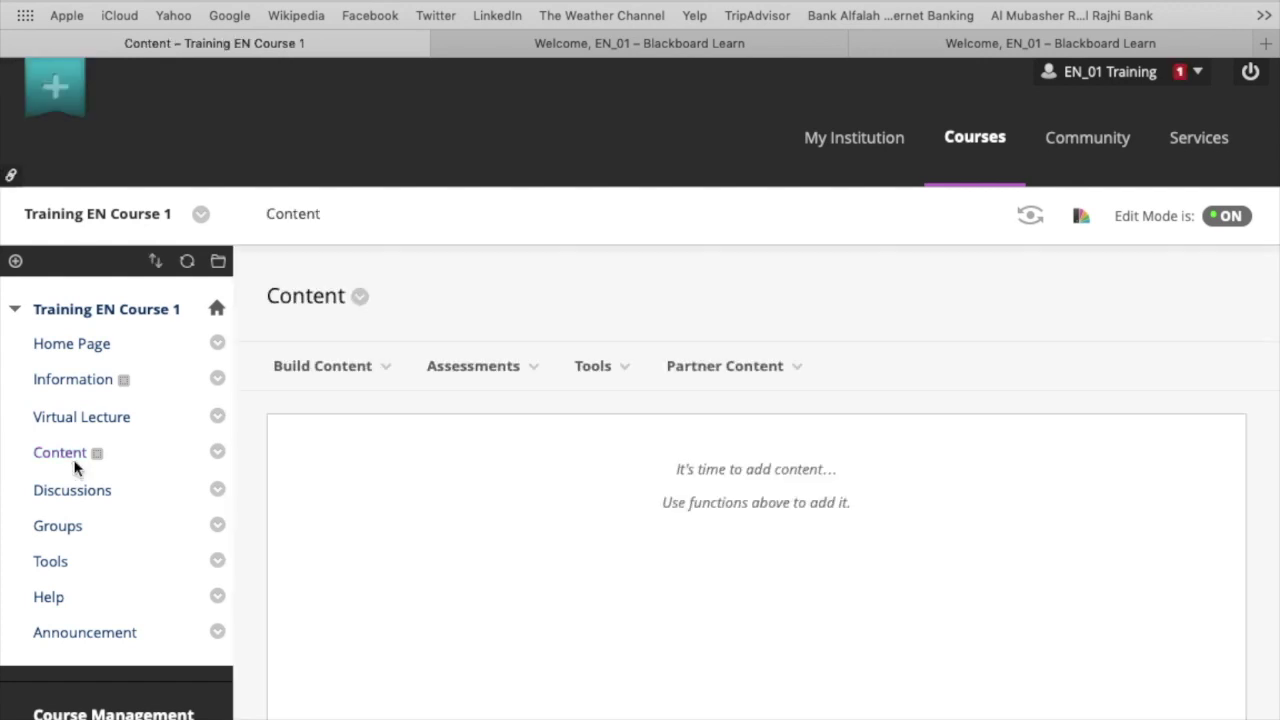
left_click(325, 368)
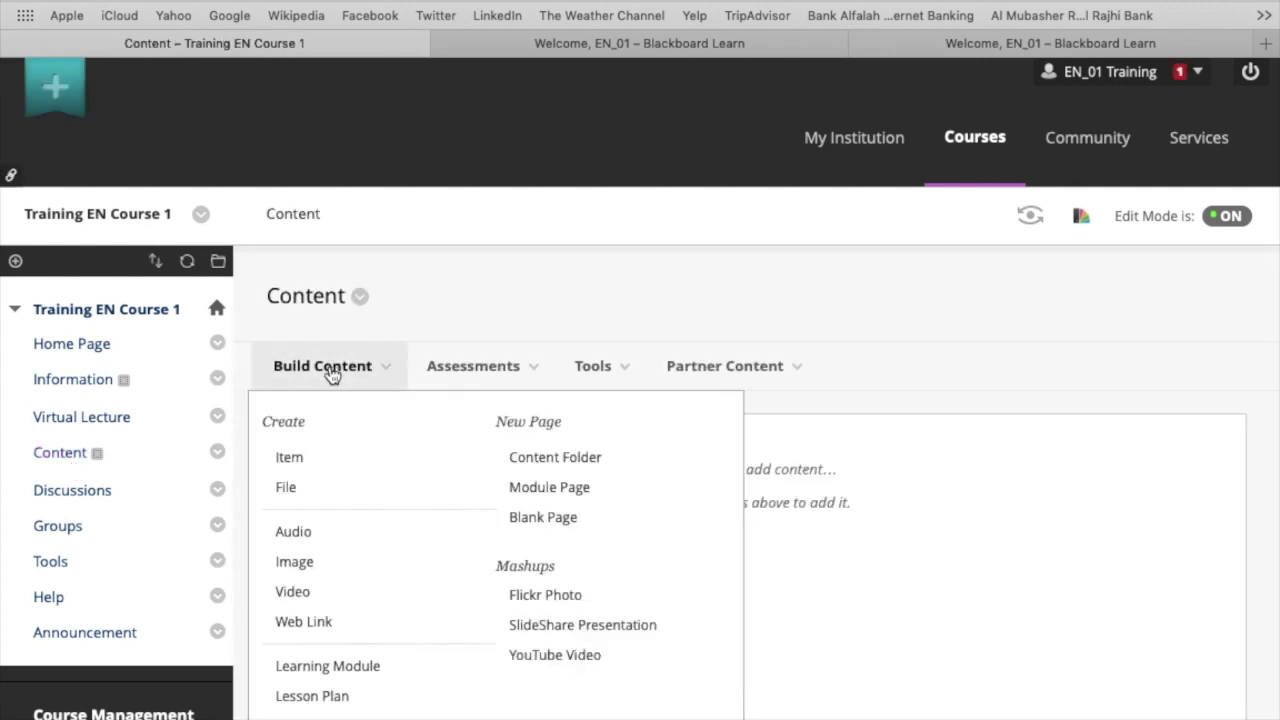
Step: Start a new content item named 'bb item'
left_click(331, 470)
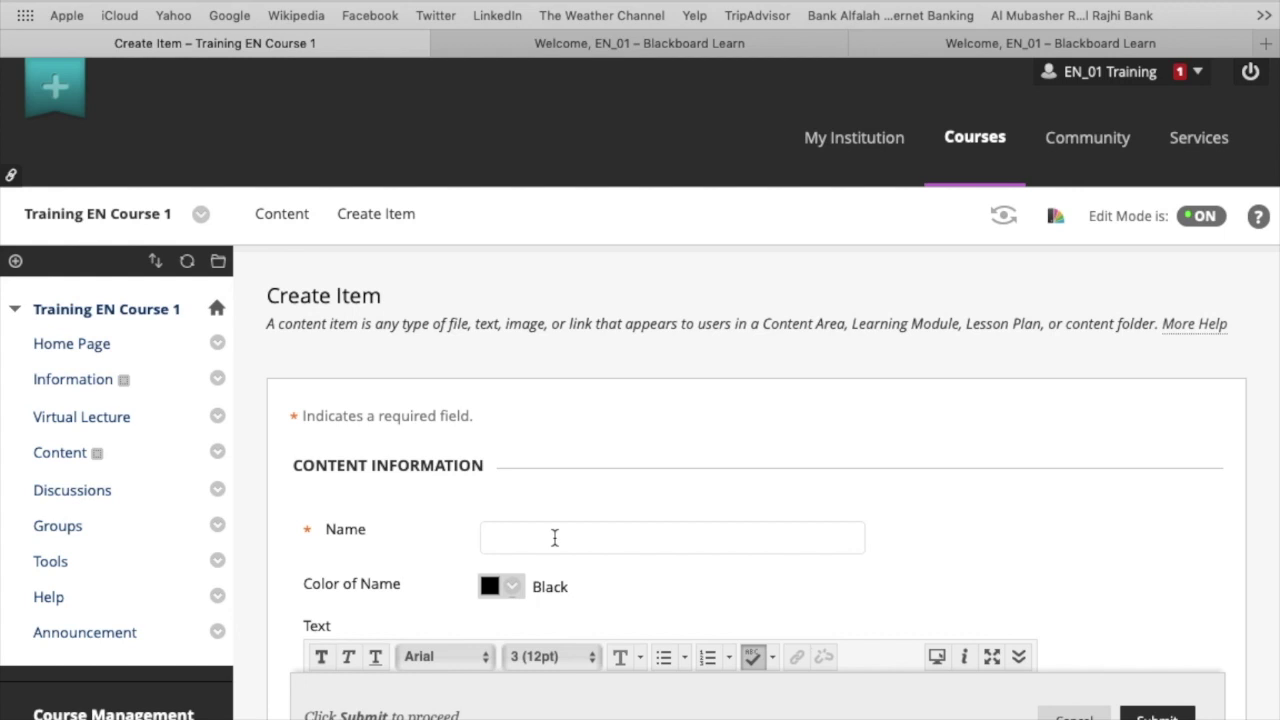
type("bb it")
type("em")
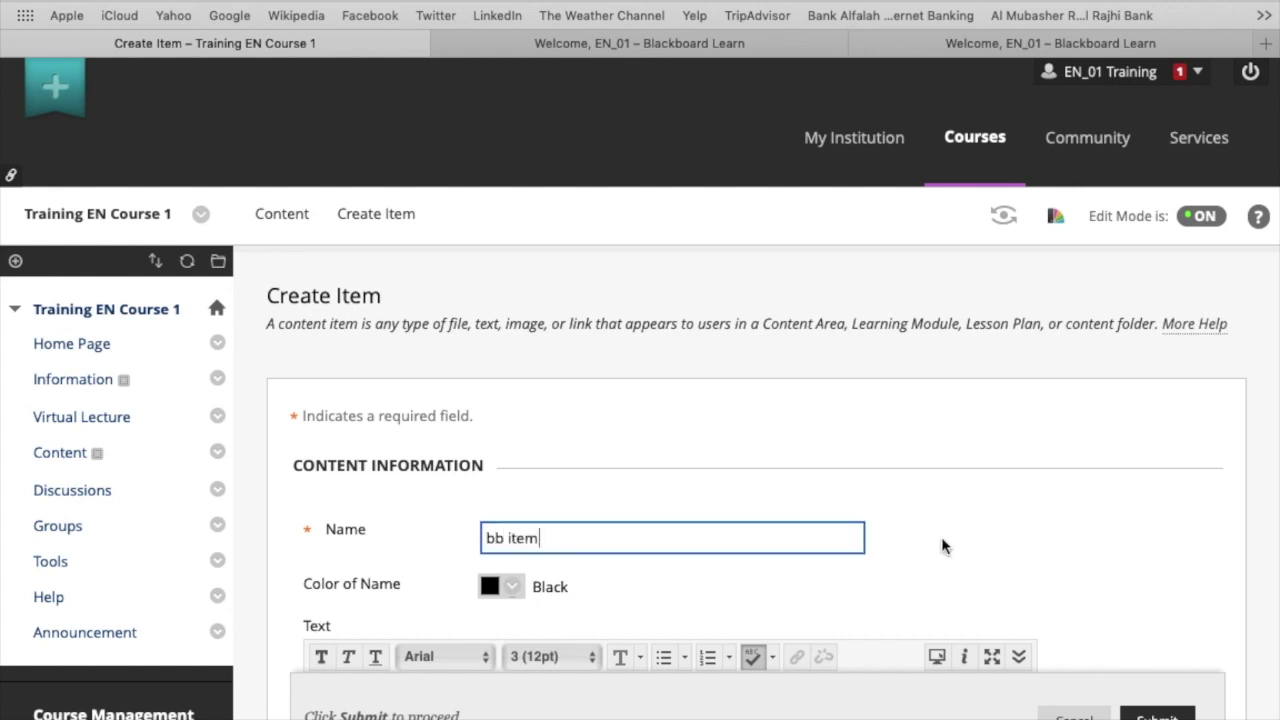
scroll(943, 543, "down", 5)
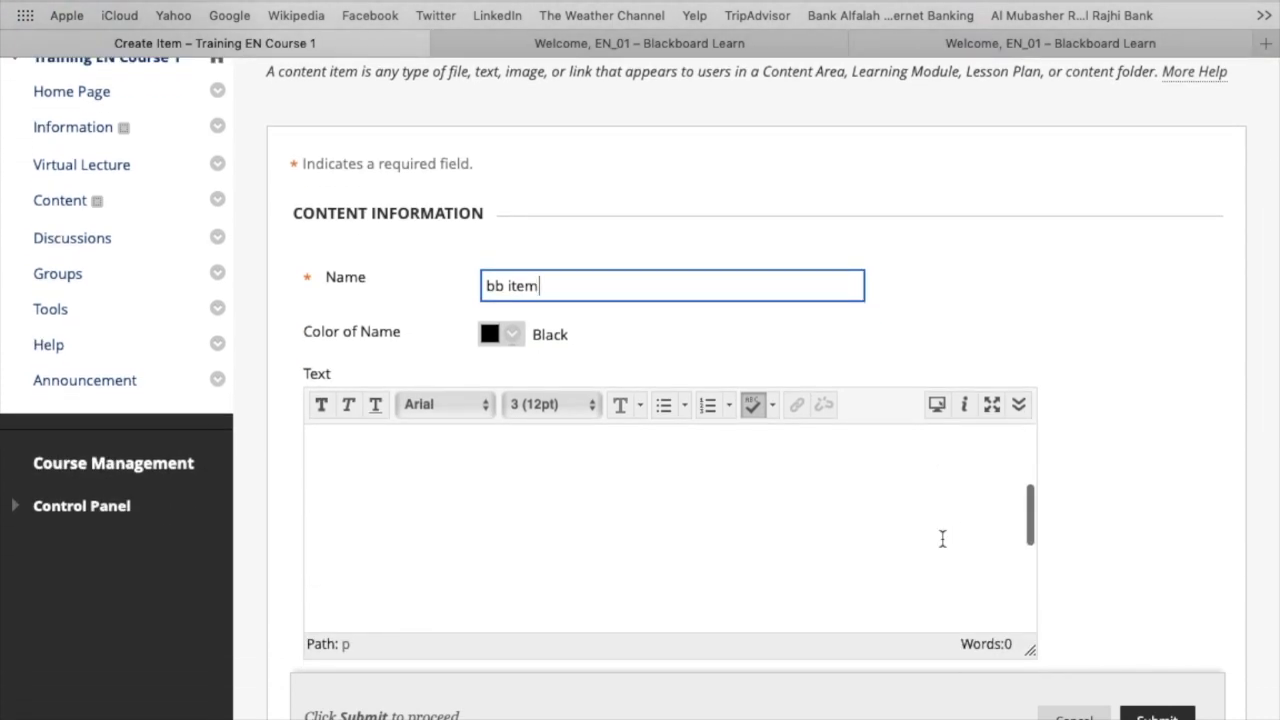
scroll(1100, 522, "down", 2)
scroll(1099, 524, "down", 4)
scroll(1099, 524, "down", 4)
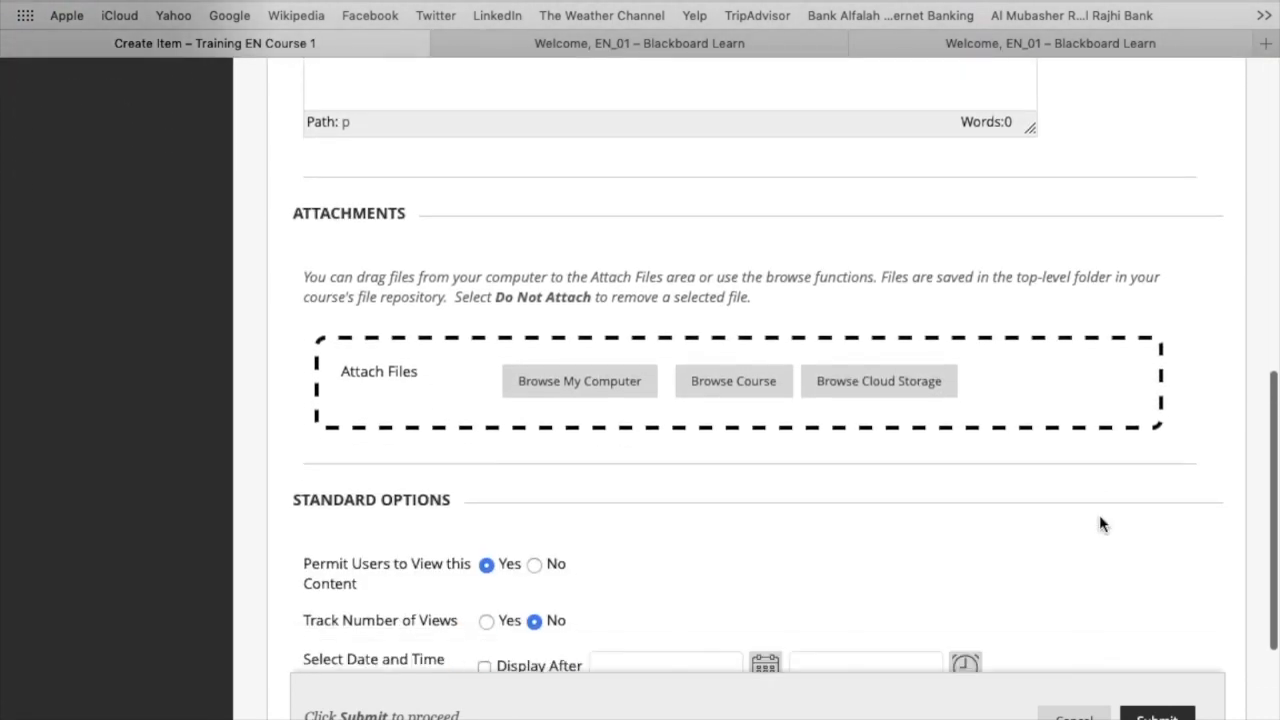
Step: Attach BlackBoard Learn.docx and Blackboard3.pptx from the computer to the item
left_click(566, 385)
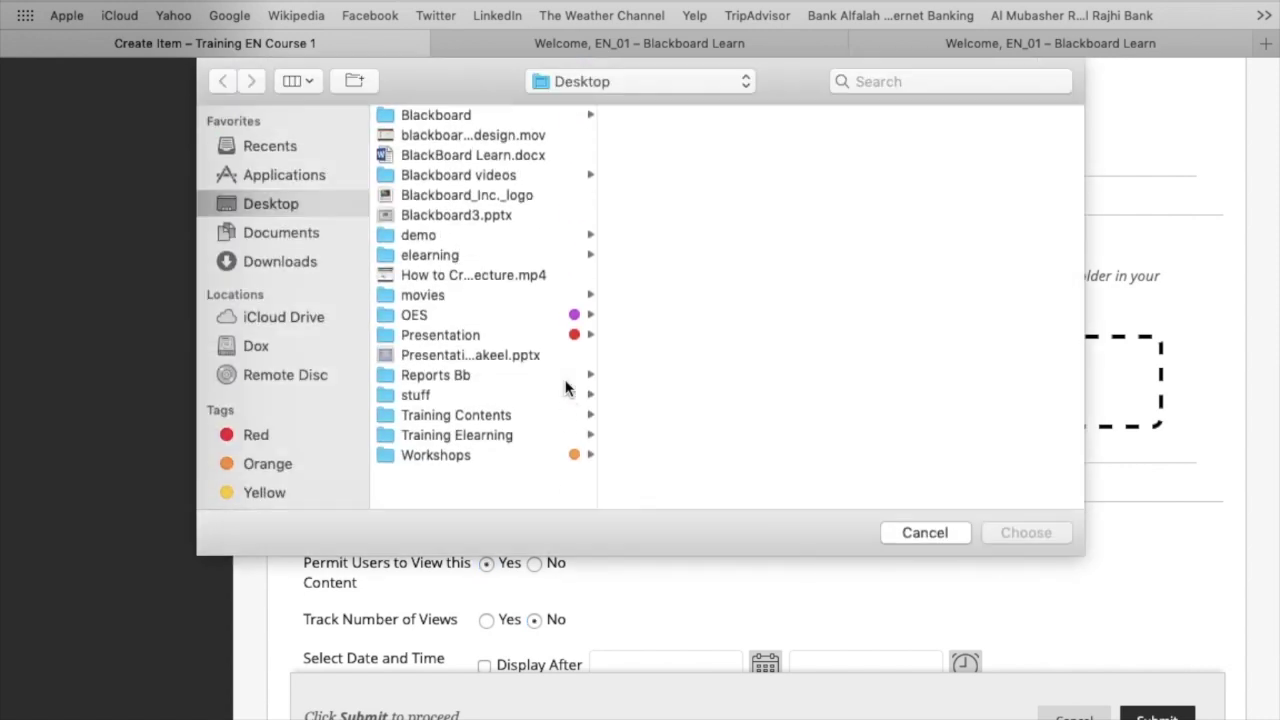
left_click(503, 155)
left_click(1020, 532)
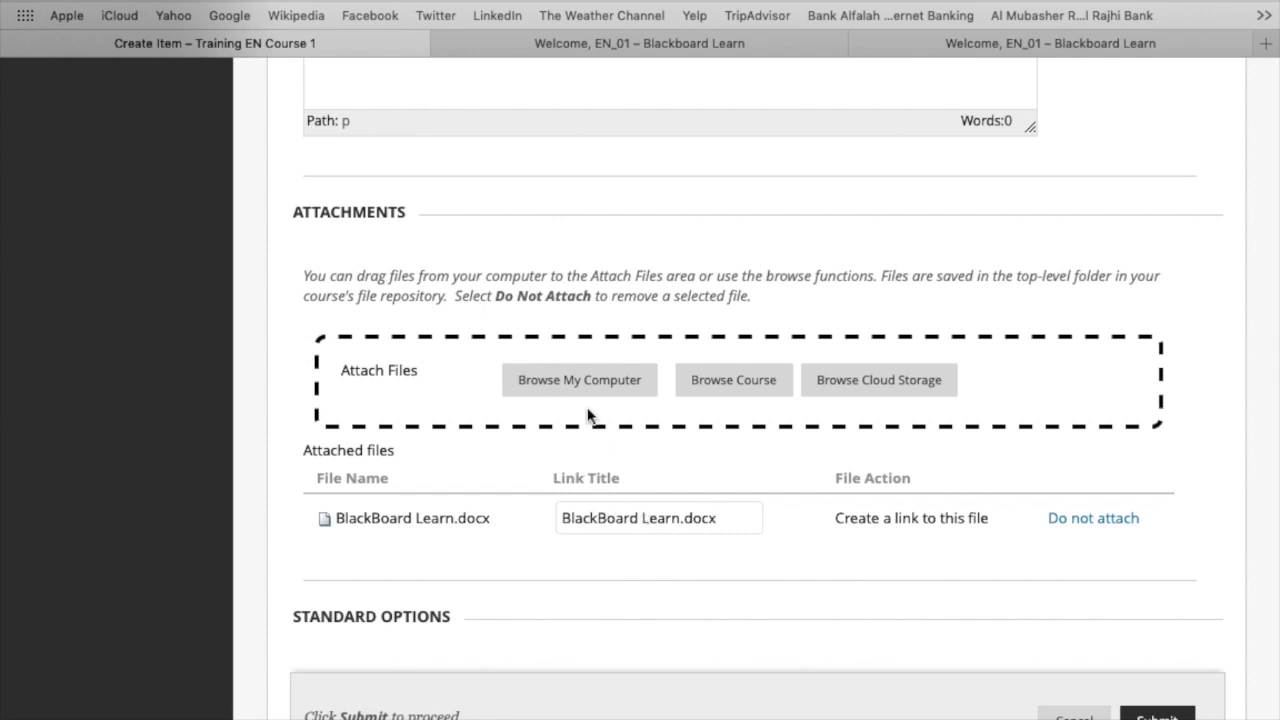
left_click(572, 390)
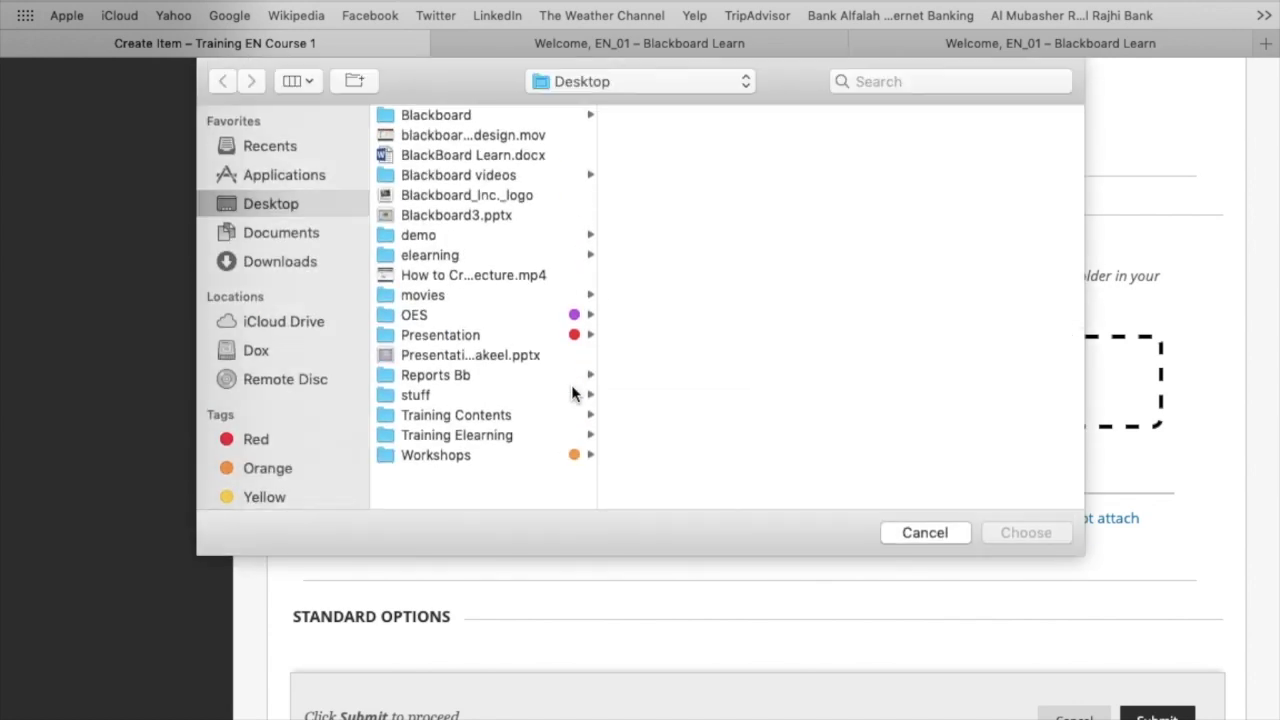
left_click(496, 214)
left_click(1009, 531)
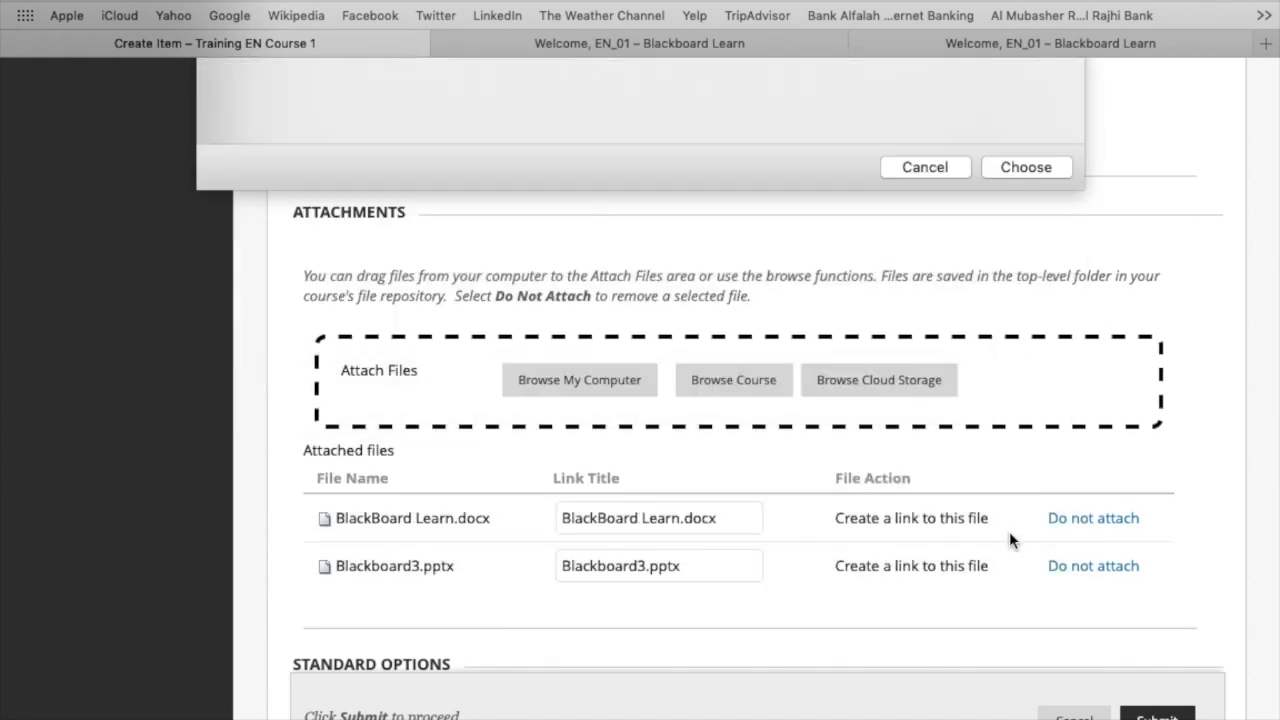
Step: Review the attachment link titles and submit bb item
left_click_drag(686, 518, 718, 519)
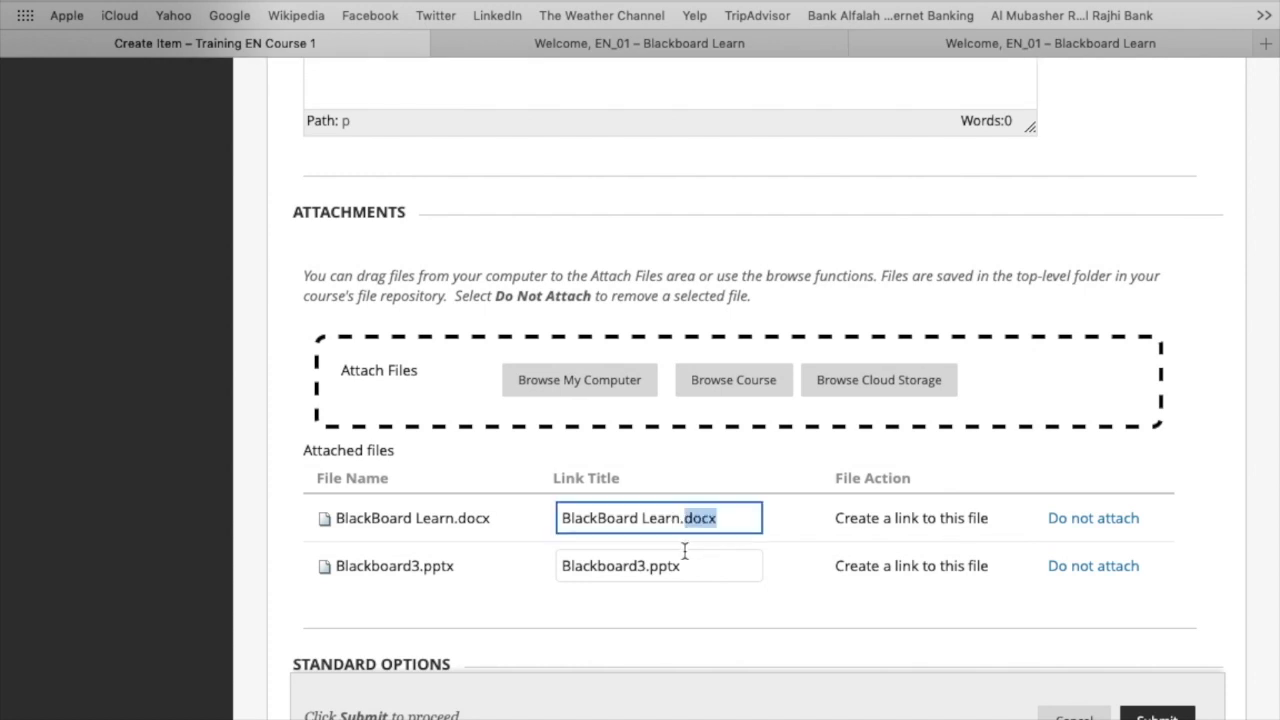
left_click_drag(650, 566, 690, 568)
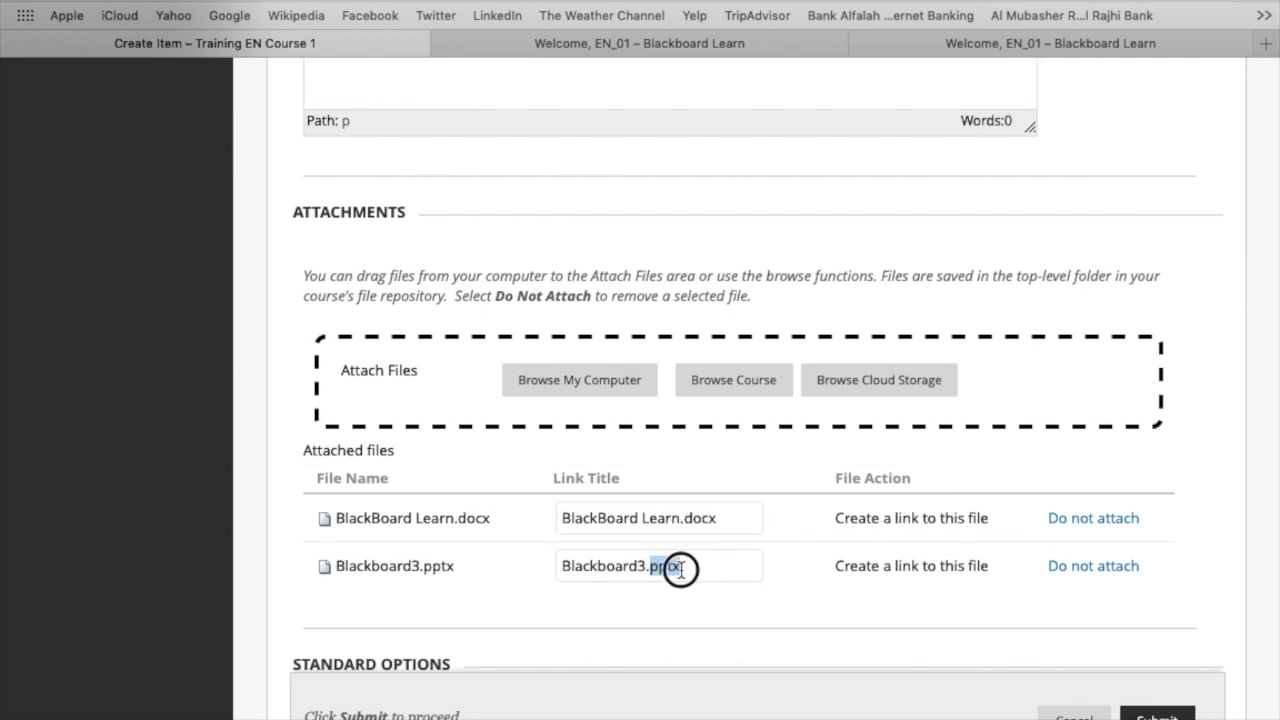
left_click(763, 596)
scroll(830, 585, "down", 5)
scroll(830, 585, "down", 3)
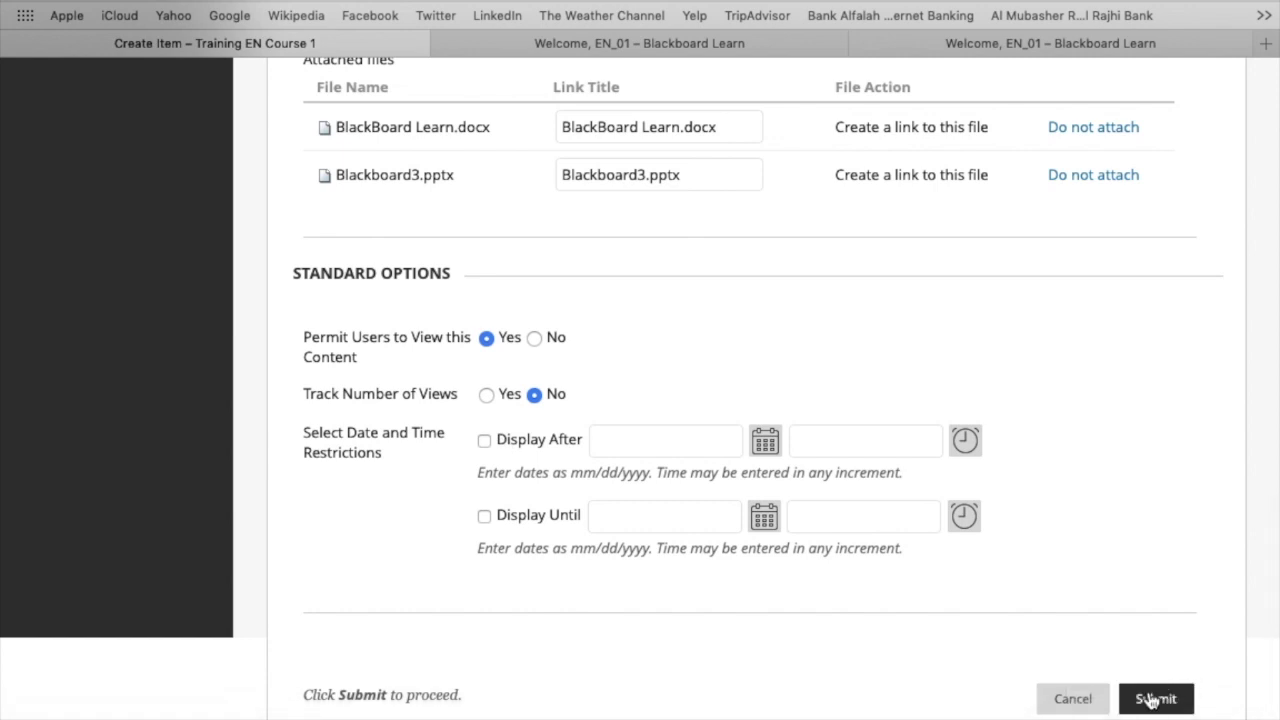
left_click(1151, 699)
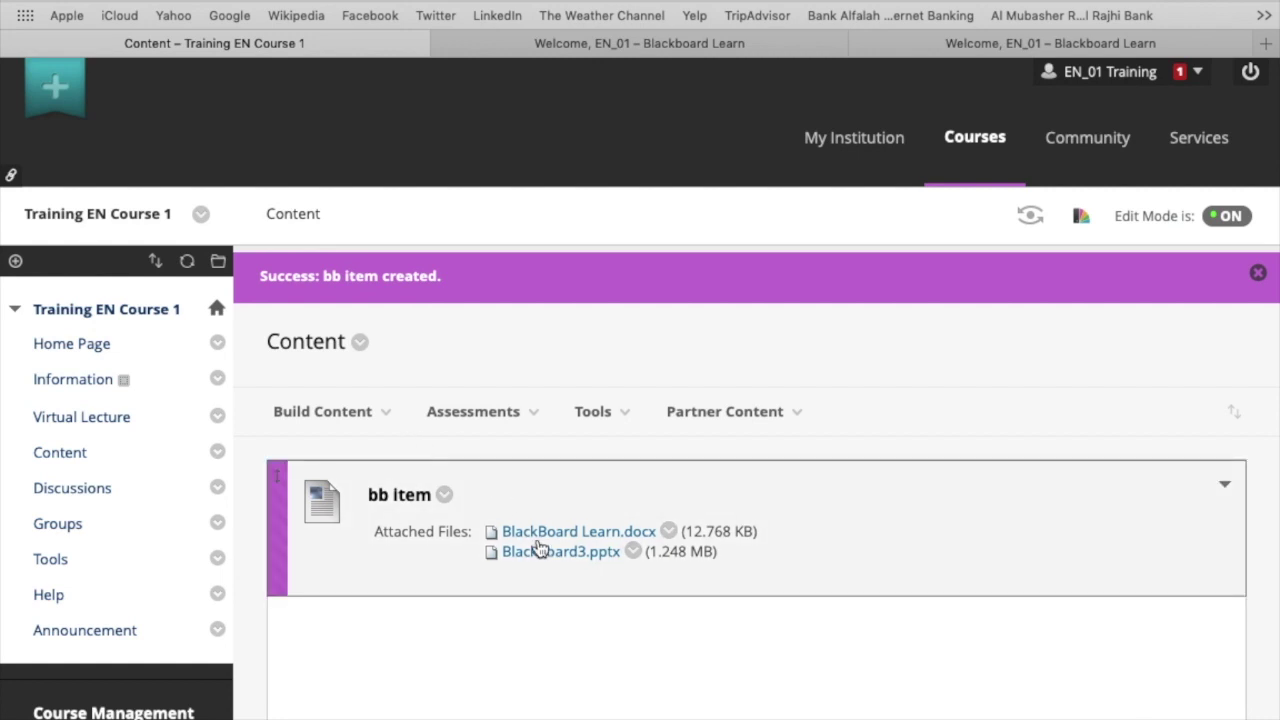
Step: Check bb item's options menu, then bring back the Build Content choices
left_click(443, 495)
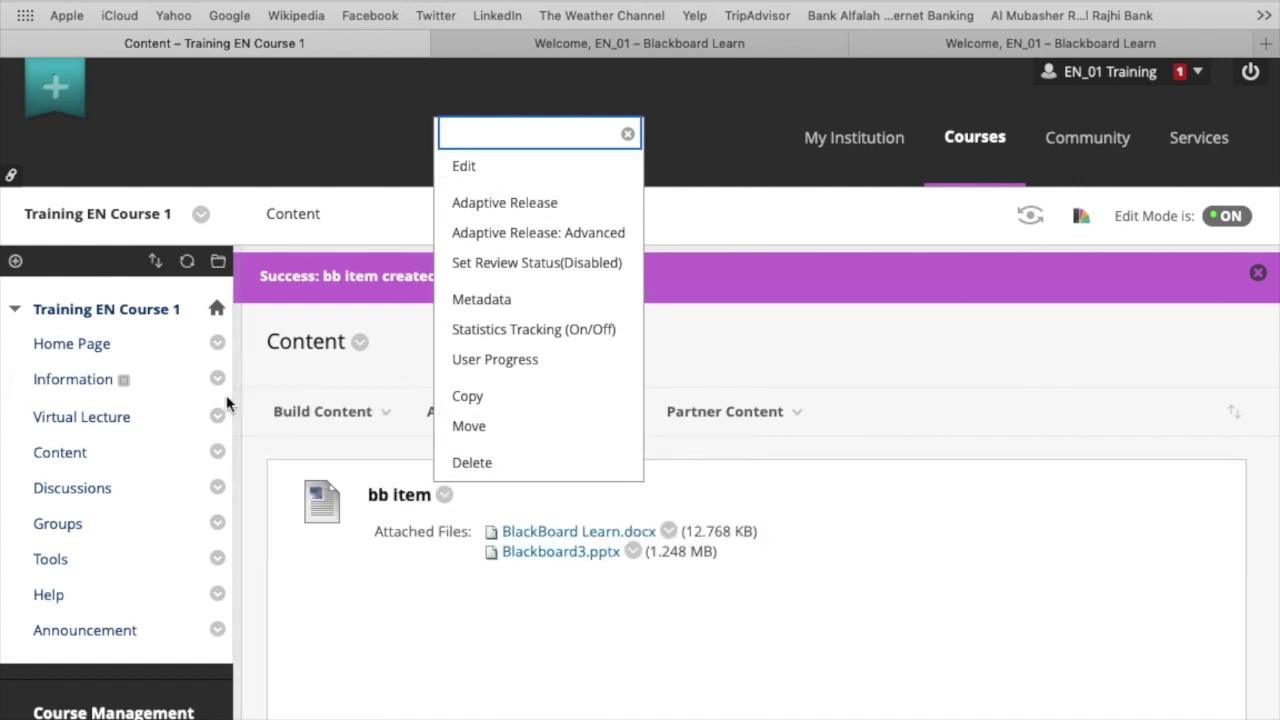
left_click(254, 383)
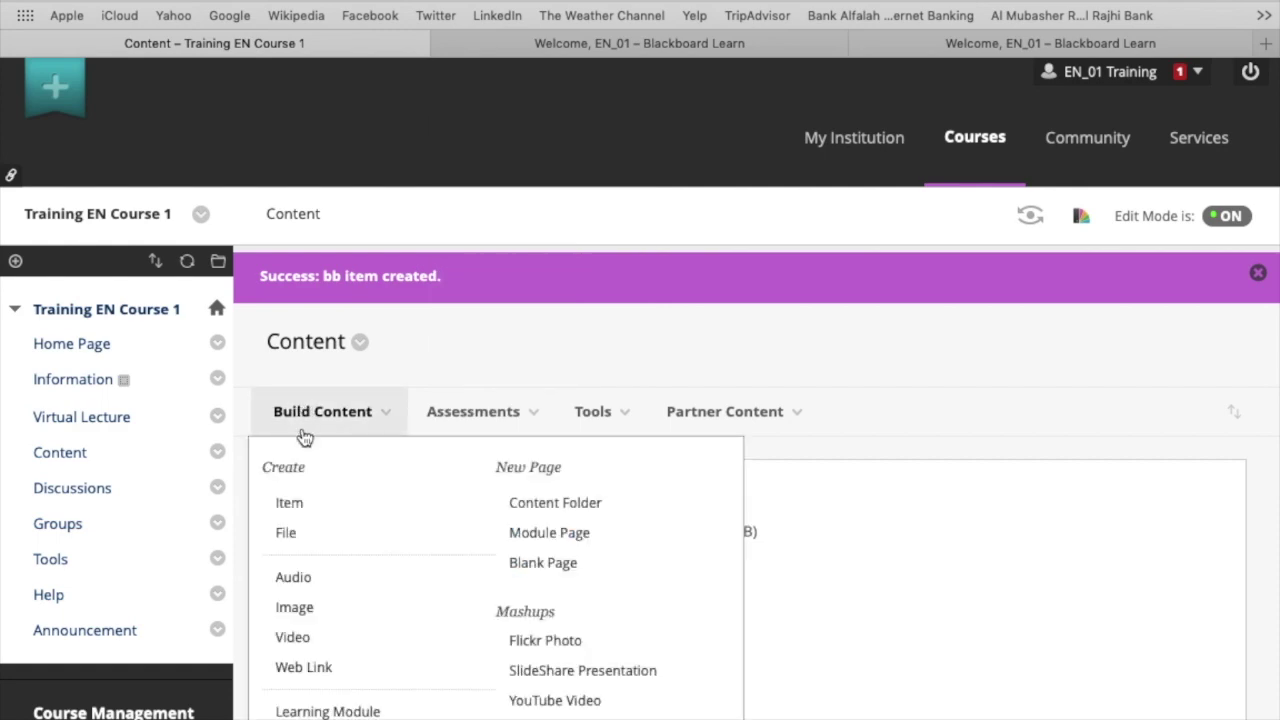
Step: Start a file entry named 'bb file' with Blackboard3.pptx chosen
left_click(299, 530)
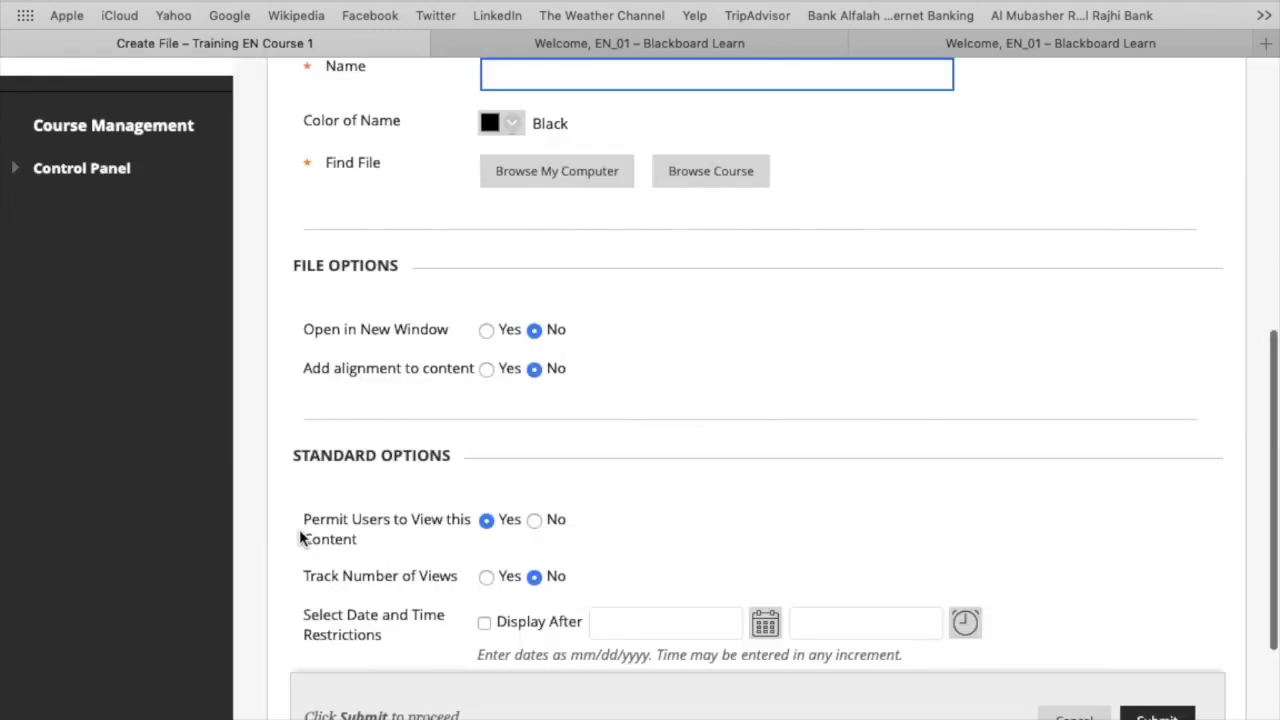
scroll(759, 308, "up", 5)
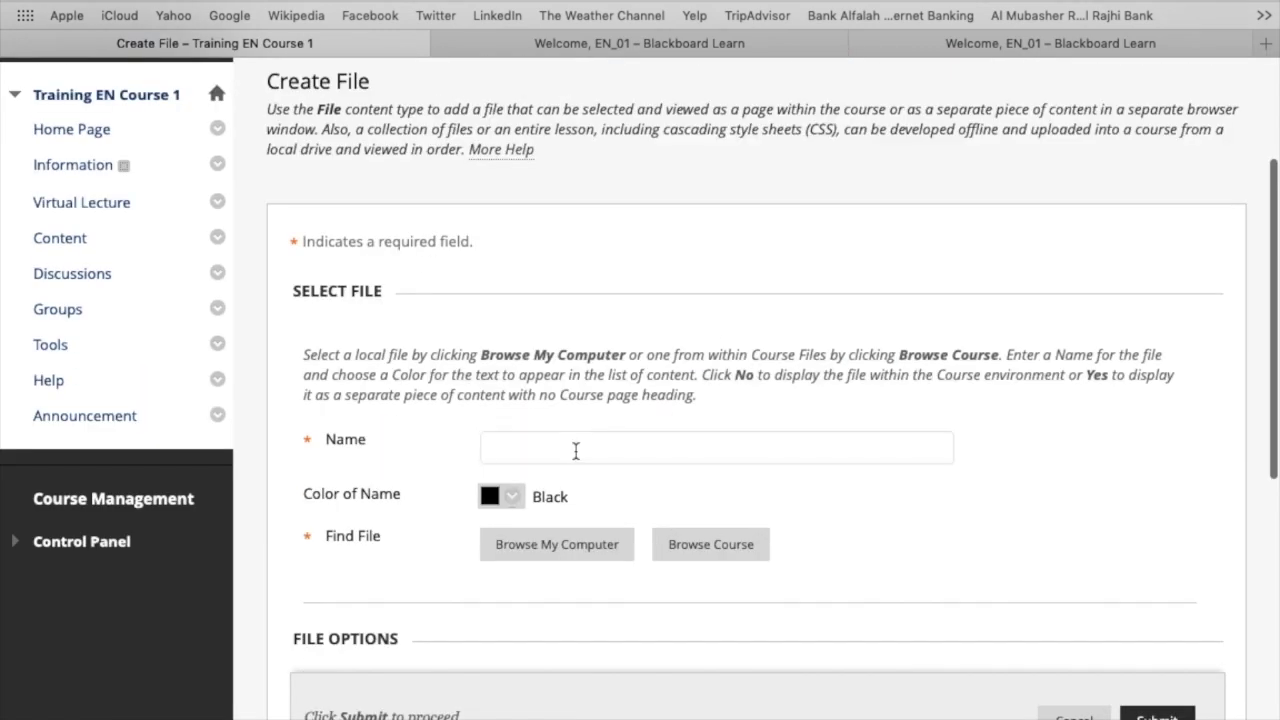
left_click(575, 451)
type("bb fi")
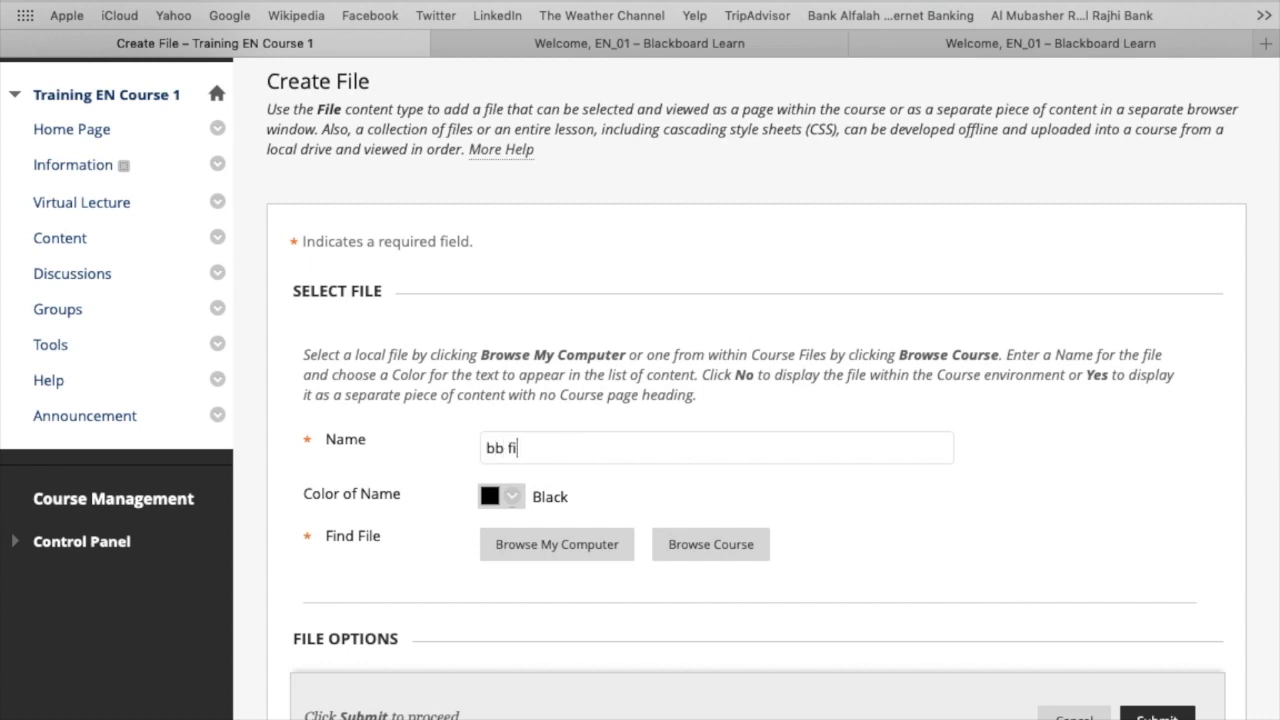
type("le")
left_click(586, 546)
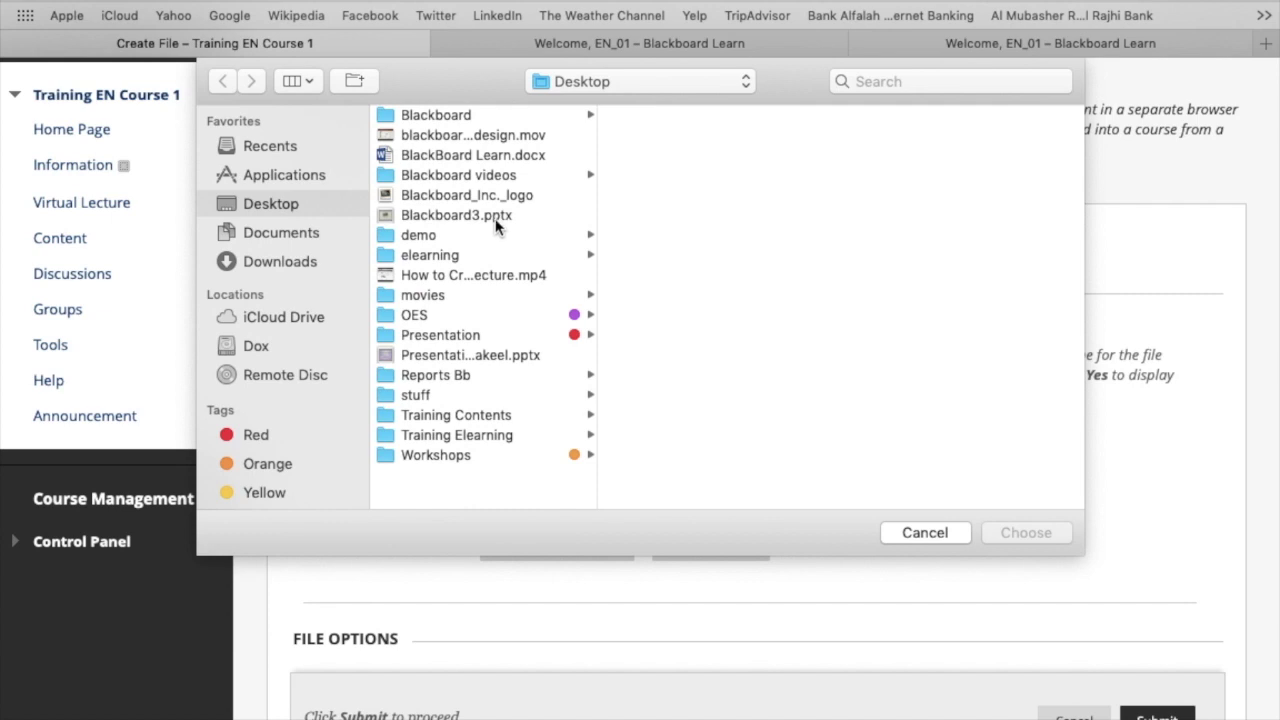
left_click(495, 217)
left_click(1009, 533)
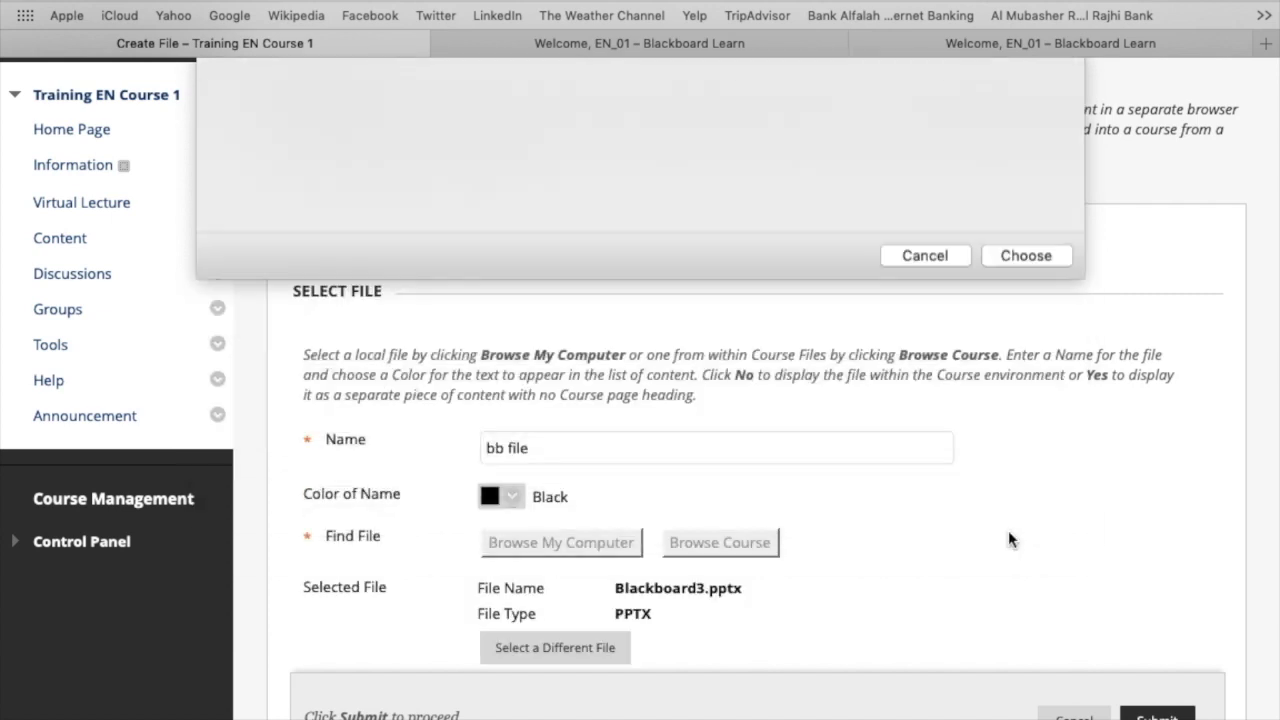
scroll(1008, 540, "down", 3)
scroll(1008, 540, "down", 3)
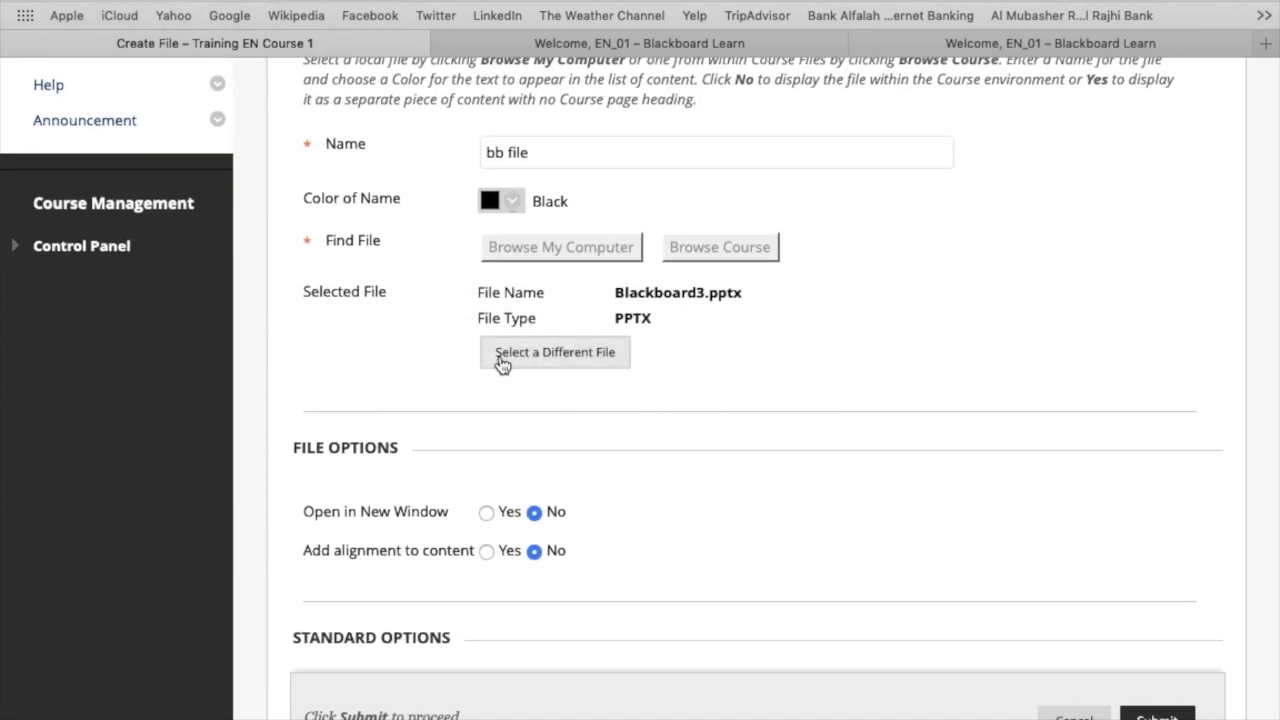
Step: Remove the chosen file, fix the 'bb file' name and re-attach Blackboard3.pptx
left_click(563, 357)
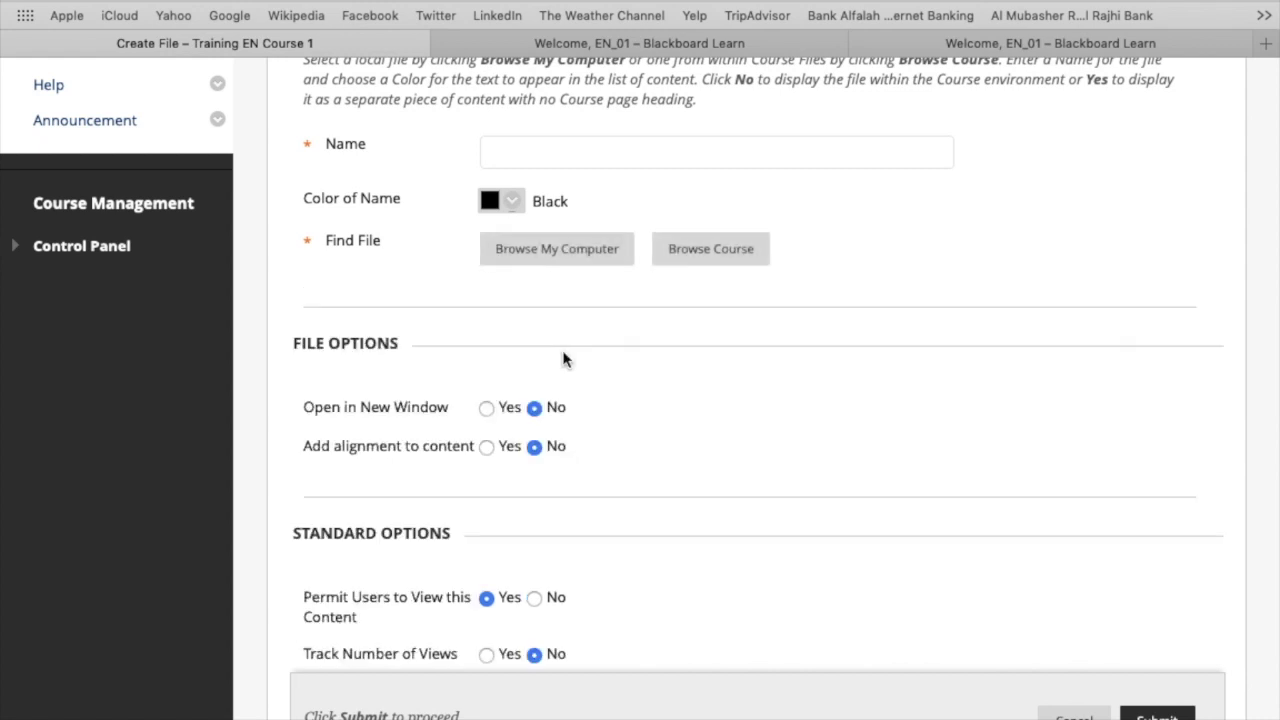
scroll(562, 360, "up", 3)
left_click(548, 329)
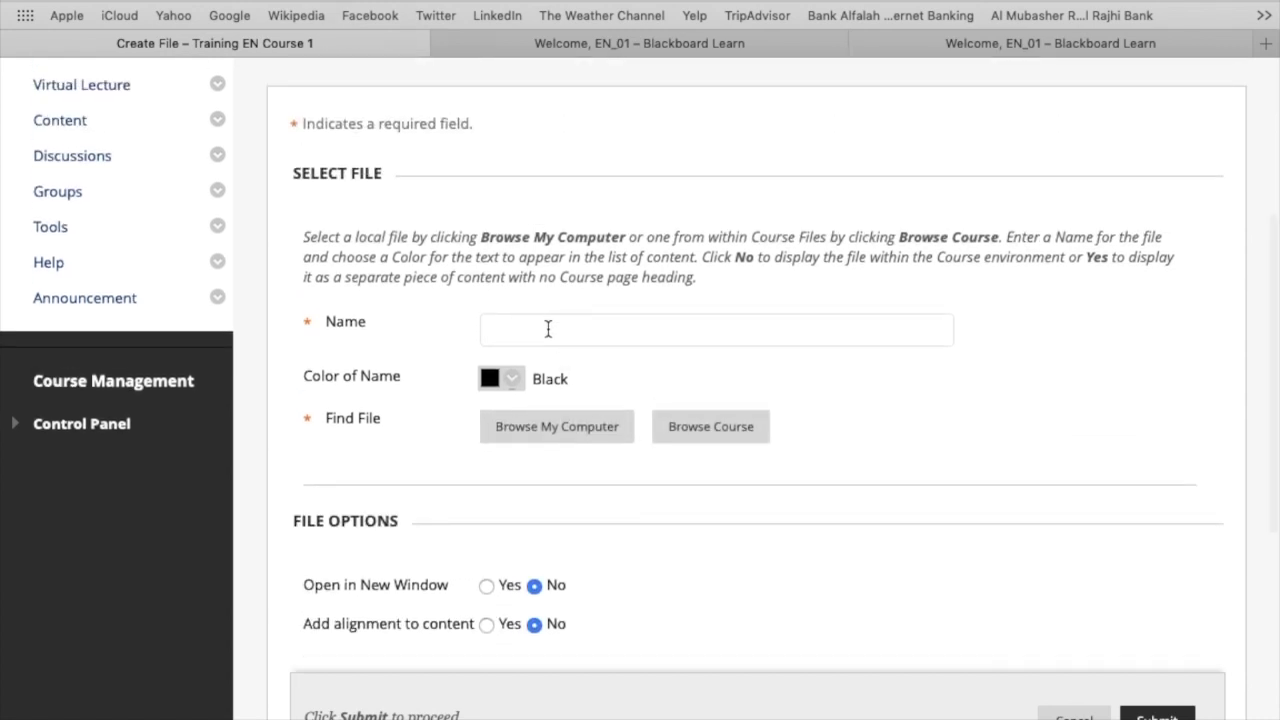
type("bb file")
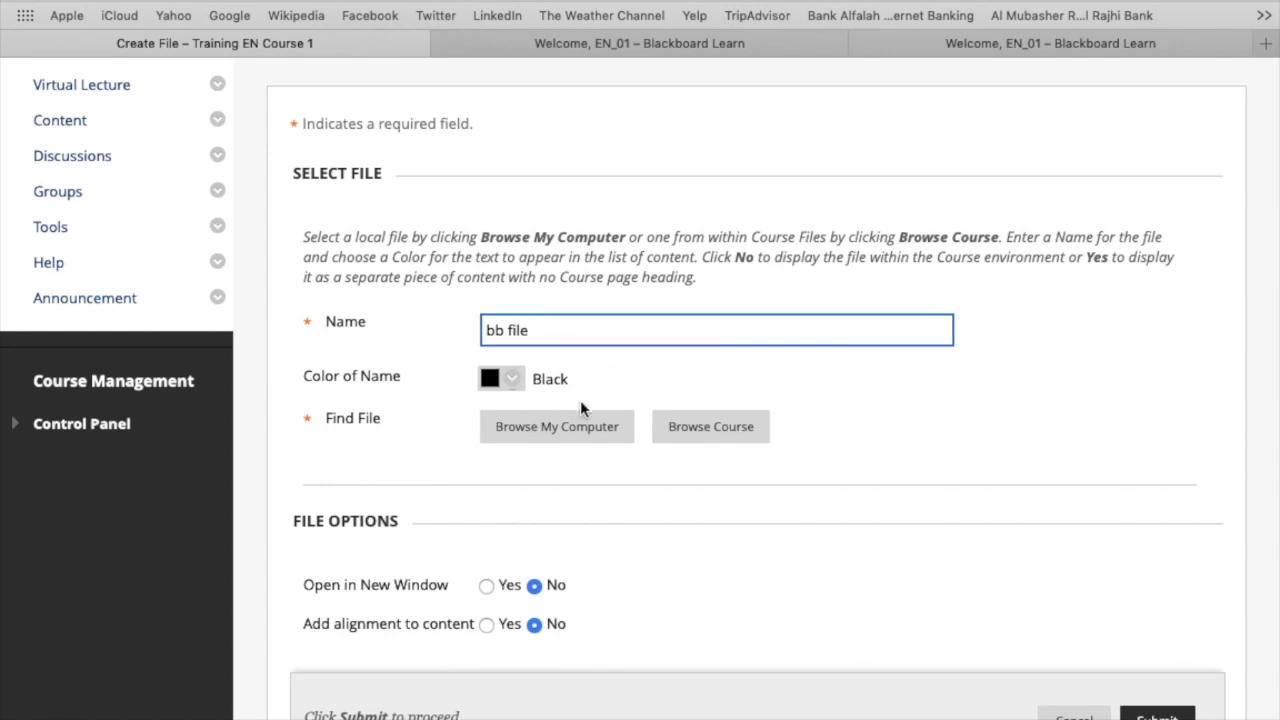
left_click(556, 428)
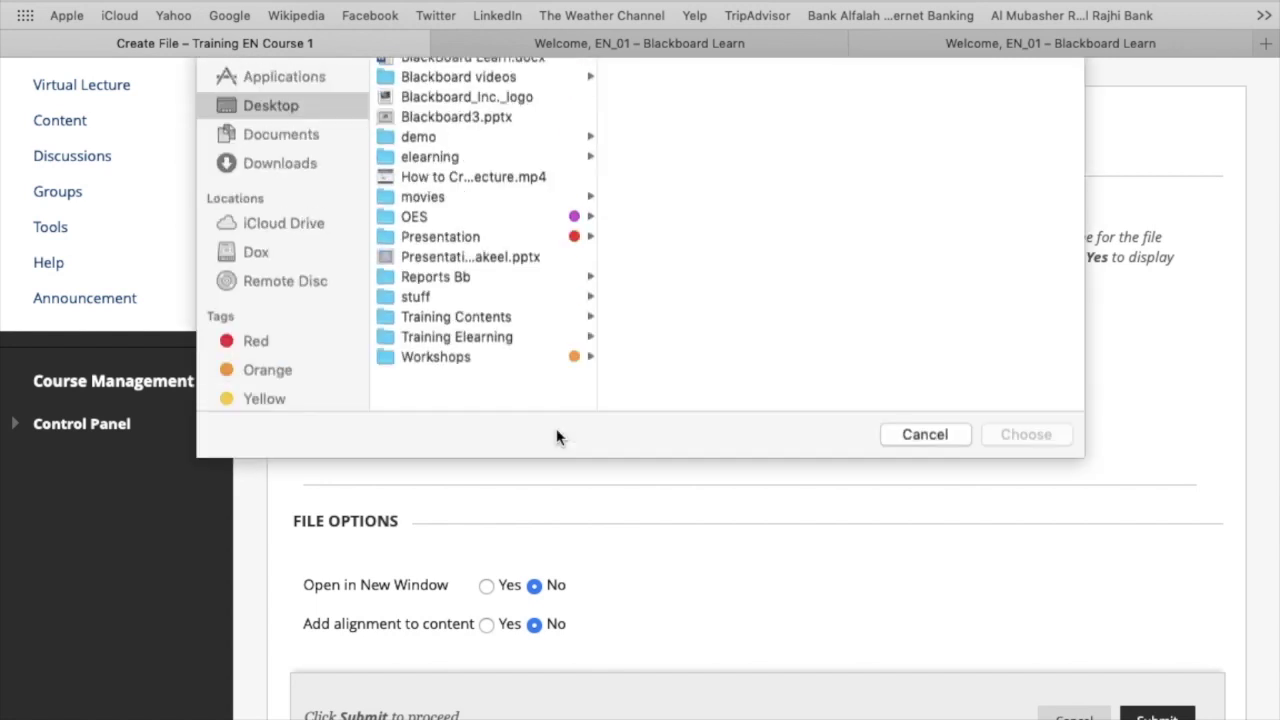
left_click(508, 215)
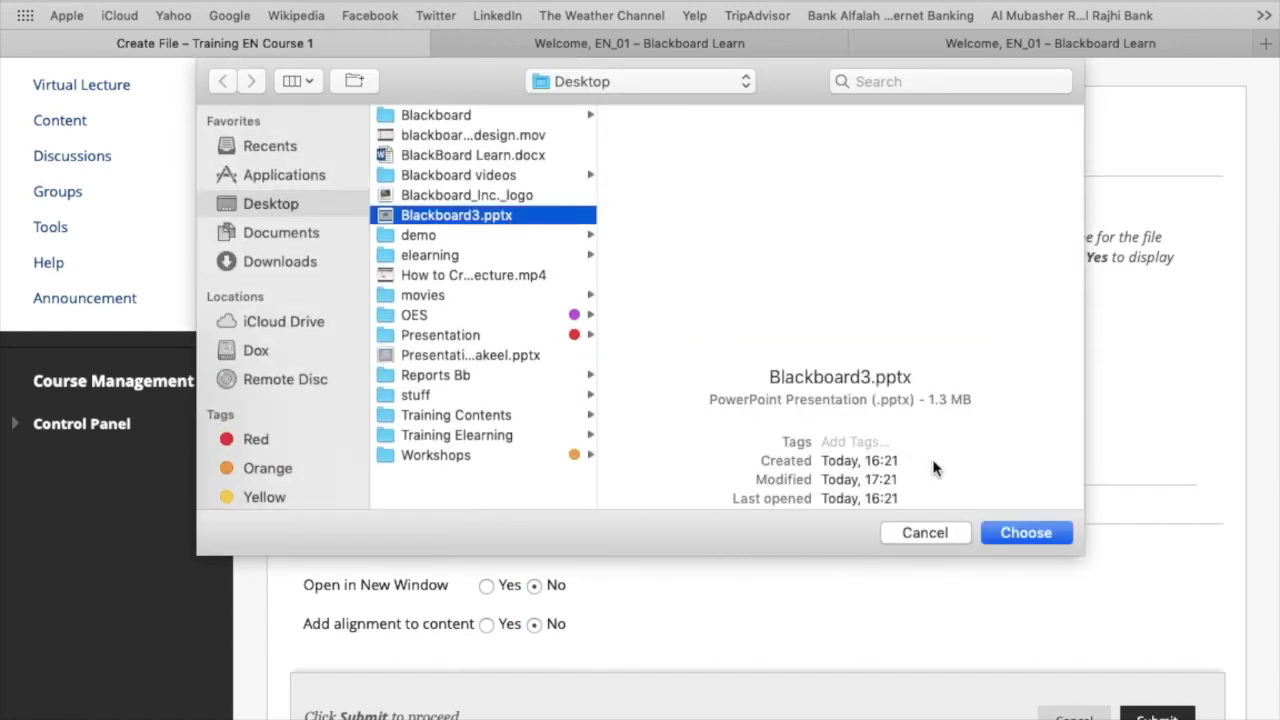
left_click(1003, 533)
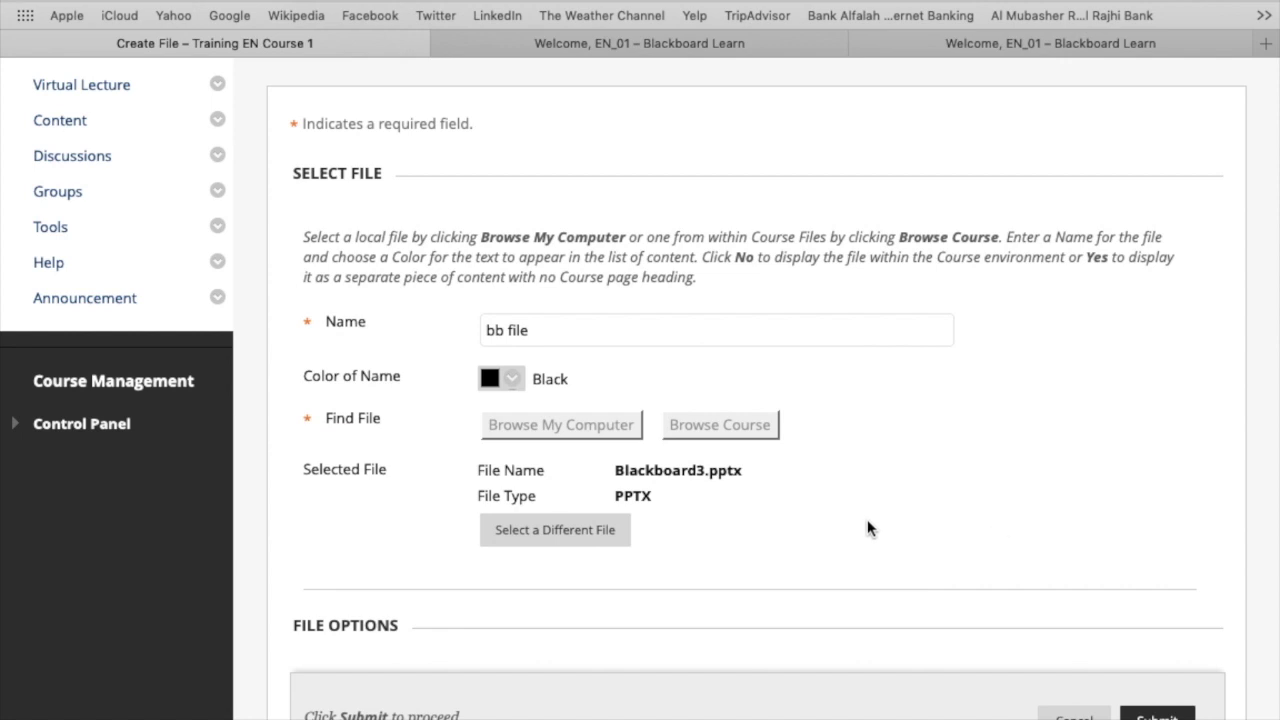
scroll(867, 528, "down", 3)
scroll(867, 528, "down", 1)
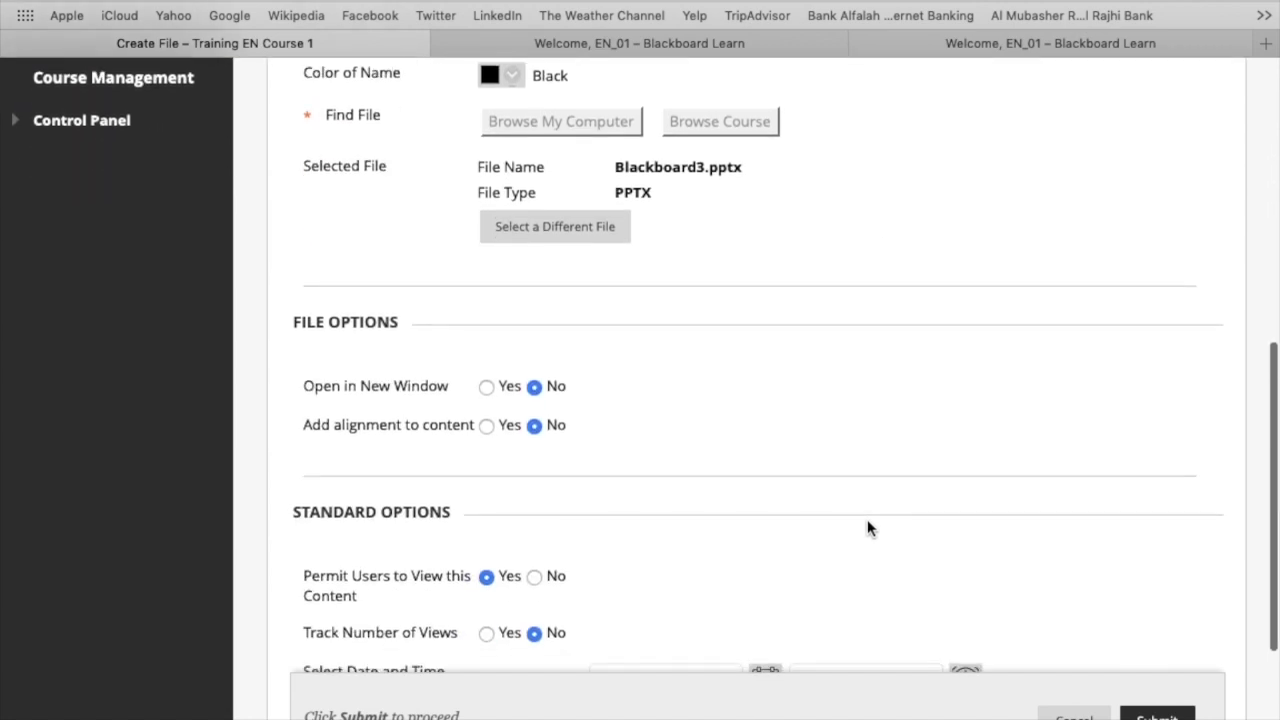
Step: Set Open in New Window and Add alignment to Yes, leave tracking off, and submit
left_click(487, 387)
left_click(486, 426)
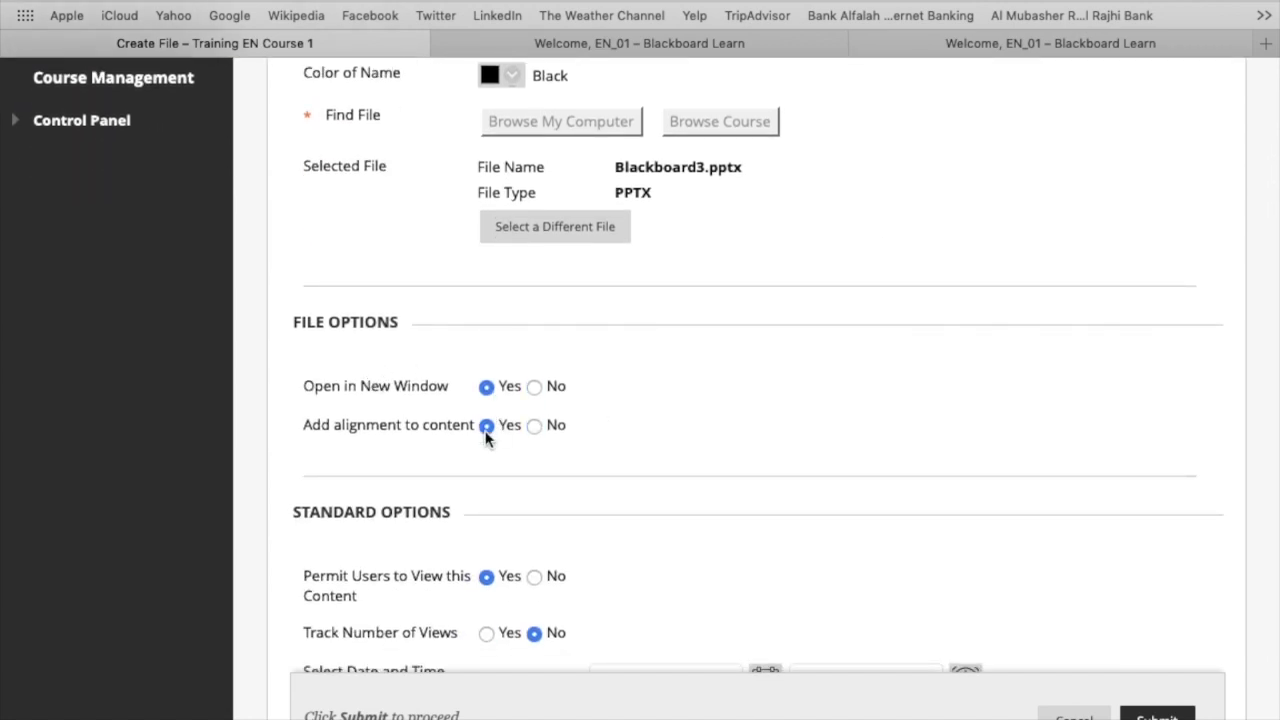
scroll(606, 466, "down", 3)
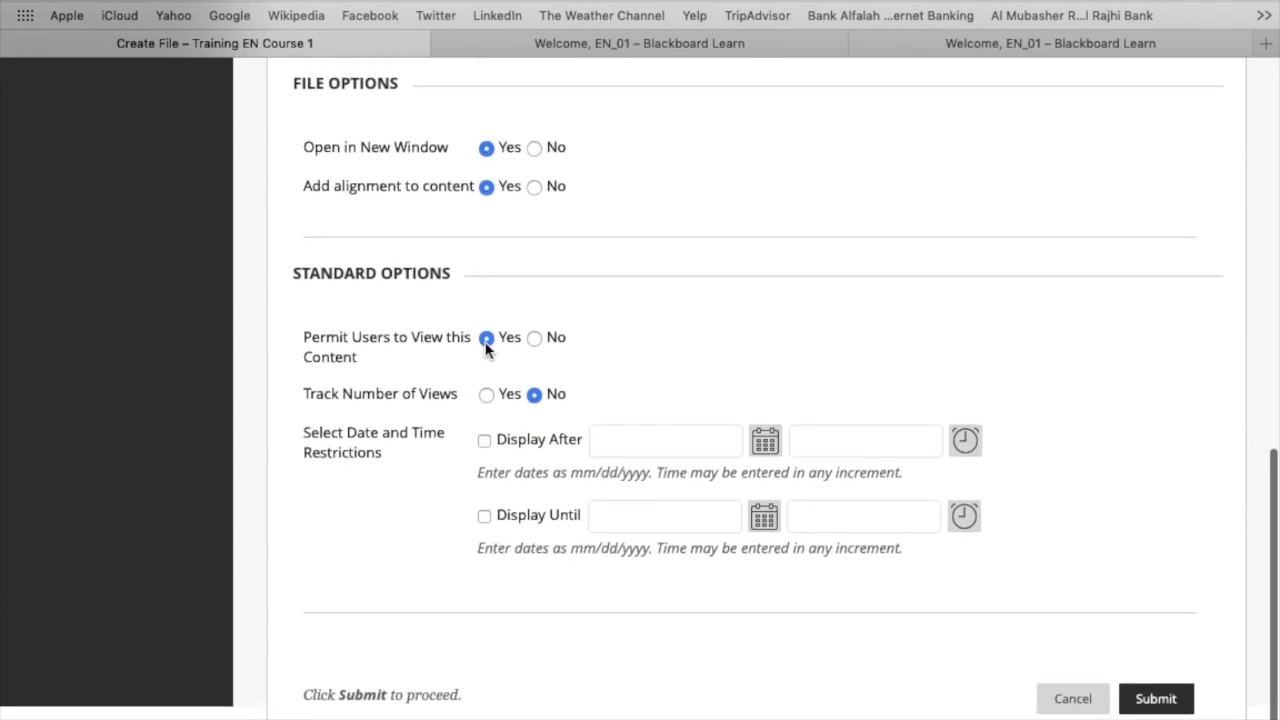
left_click(487, 396)
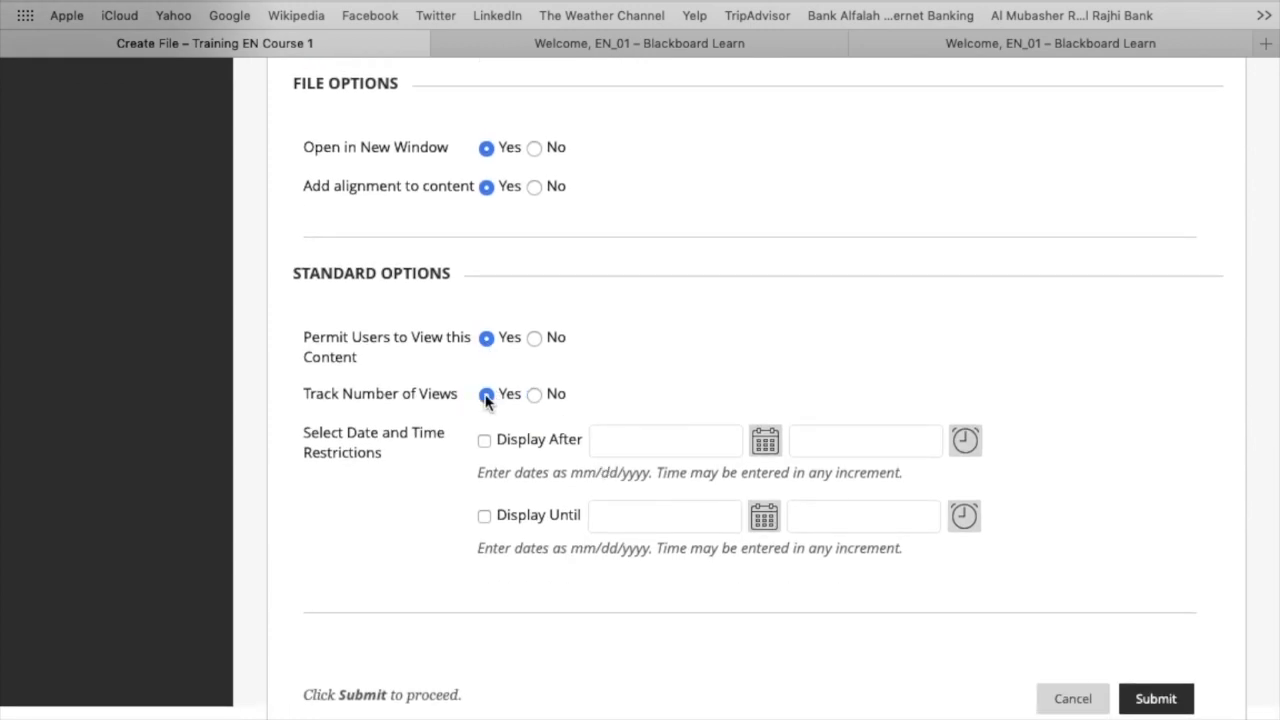
left_click(535, 395)
left_click(1150, 699)
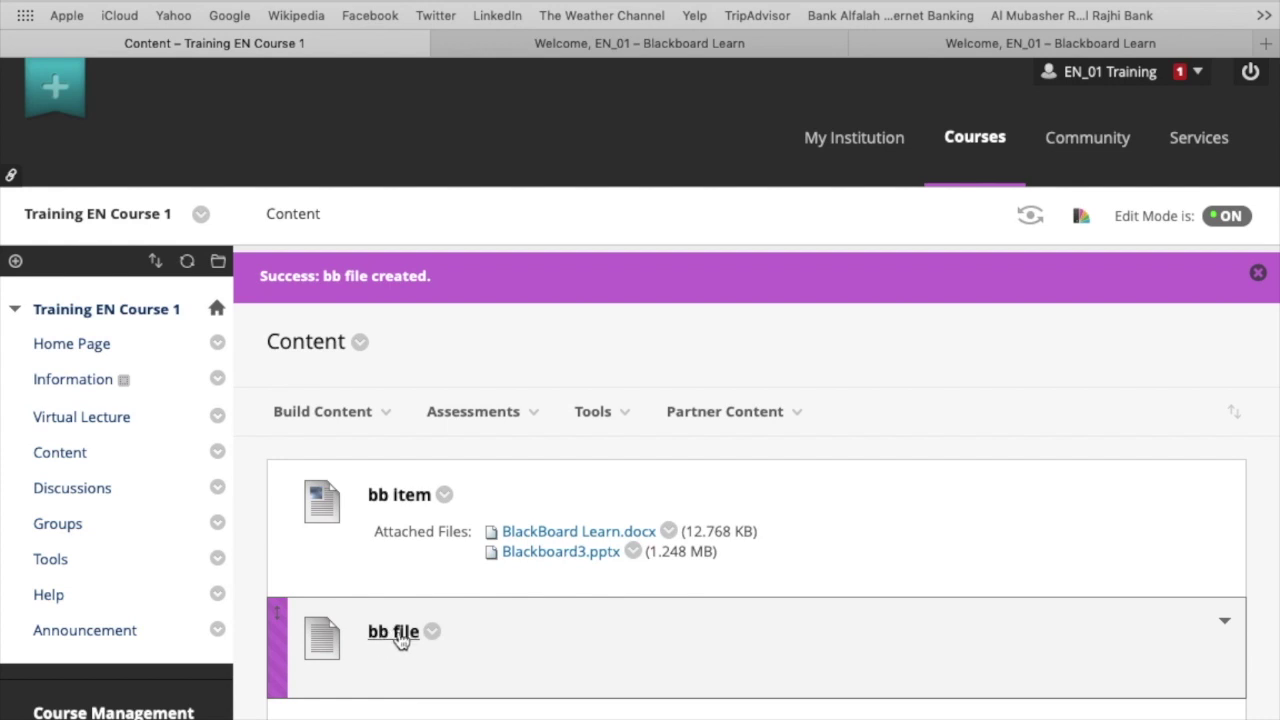
Step: Start an image item named 'bb Image' with Blackboard_Inc._logo.png as its file
left_click(342, 422)
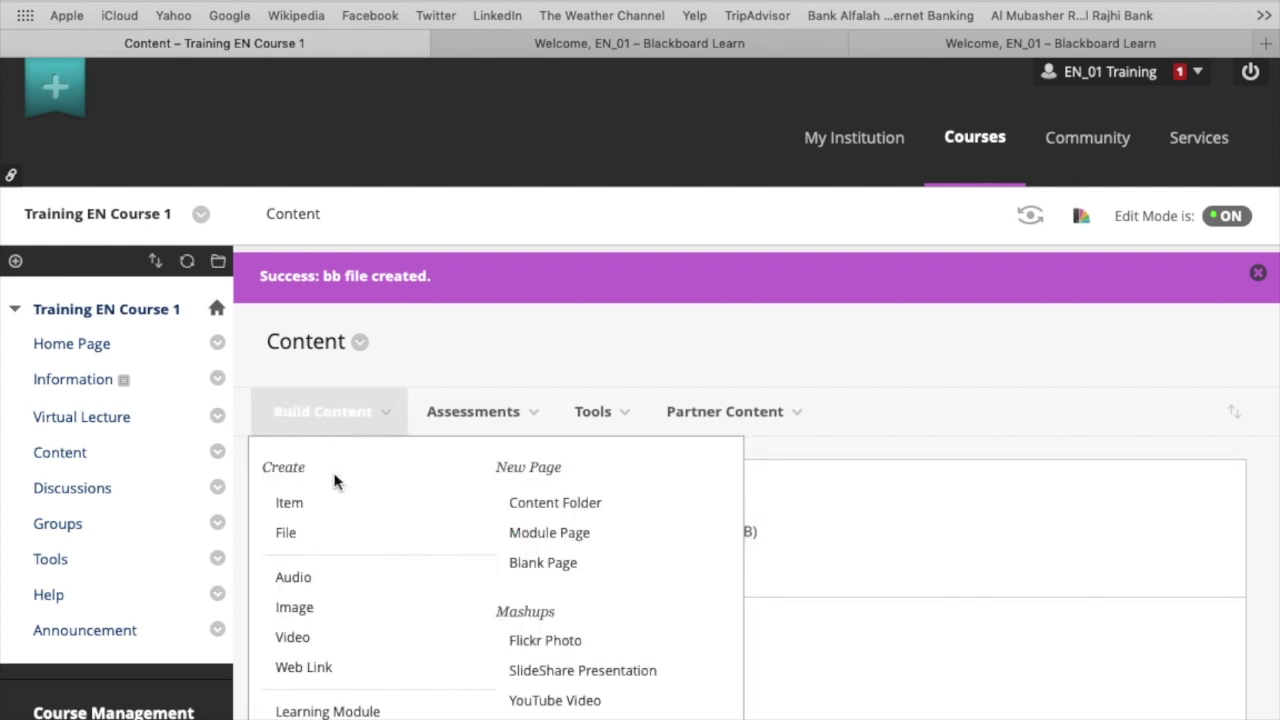
left_click(335, 609)
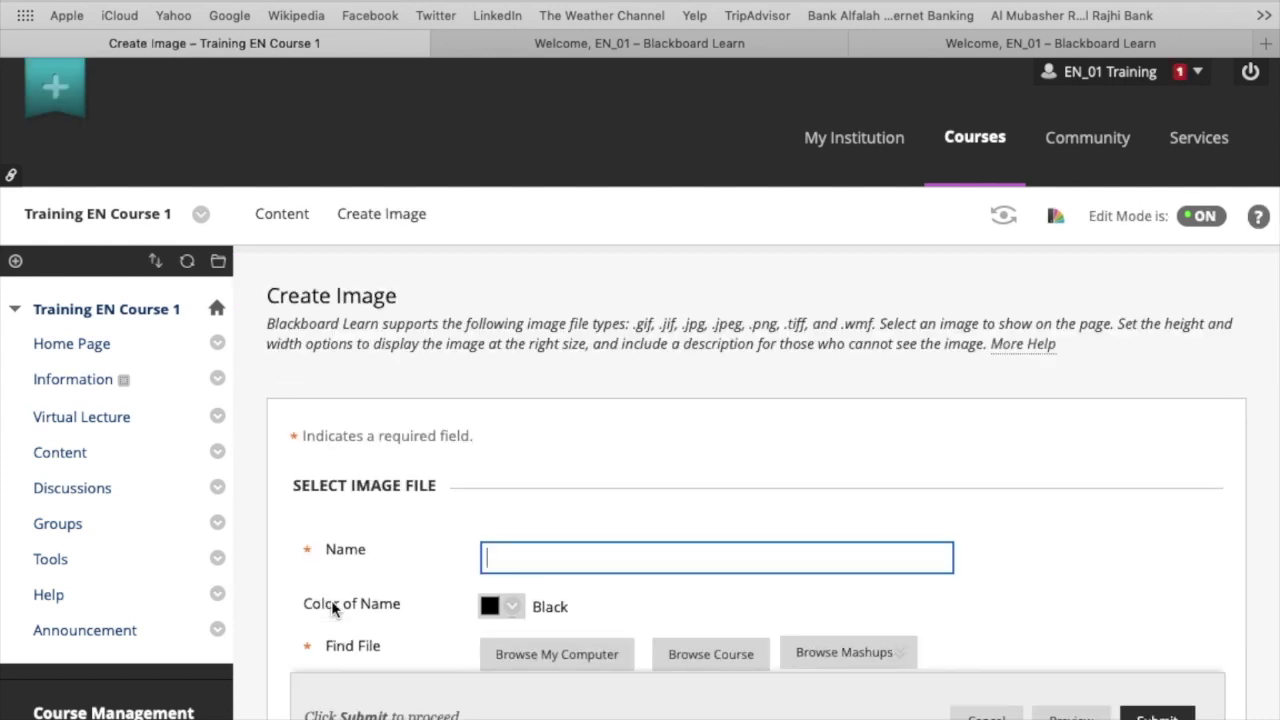
scroll(331, 606, "down", 5)
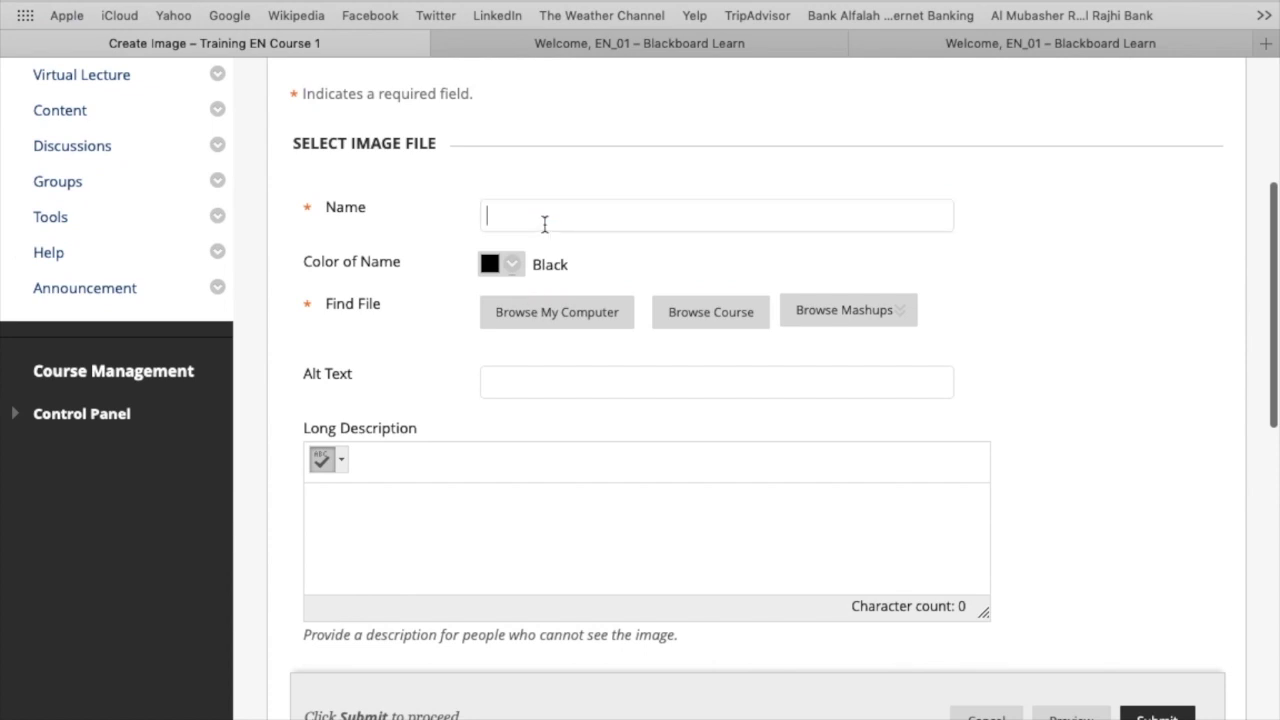
type("bb Image")
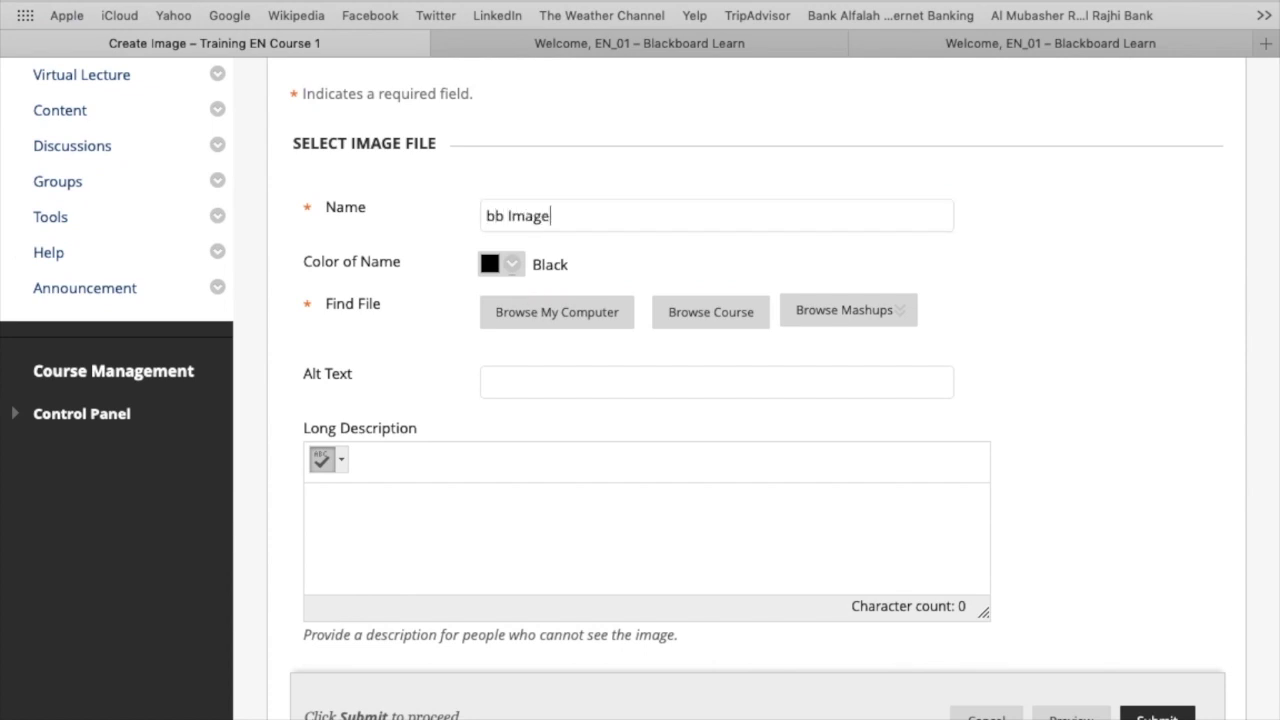
left_click(559, 309)
left_click(496, 192)
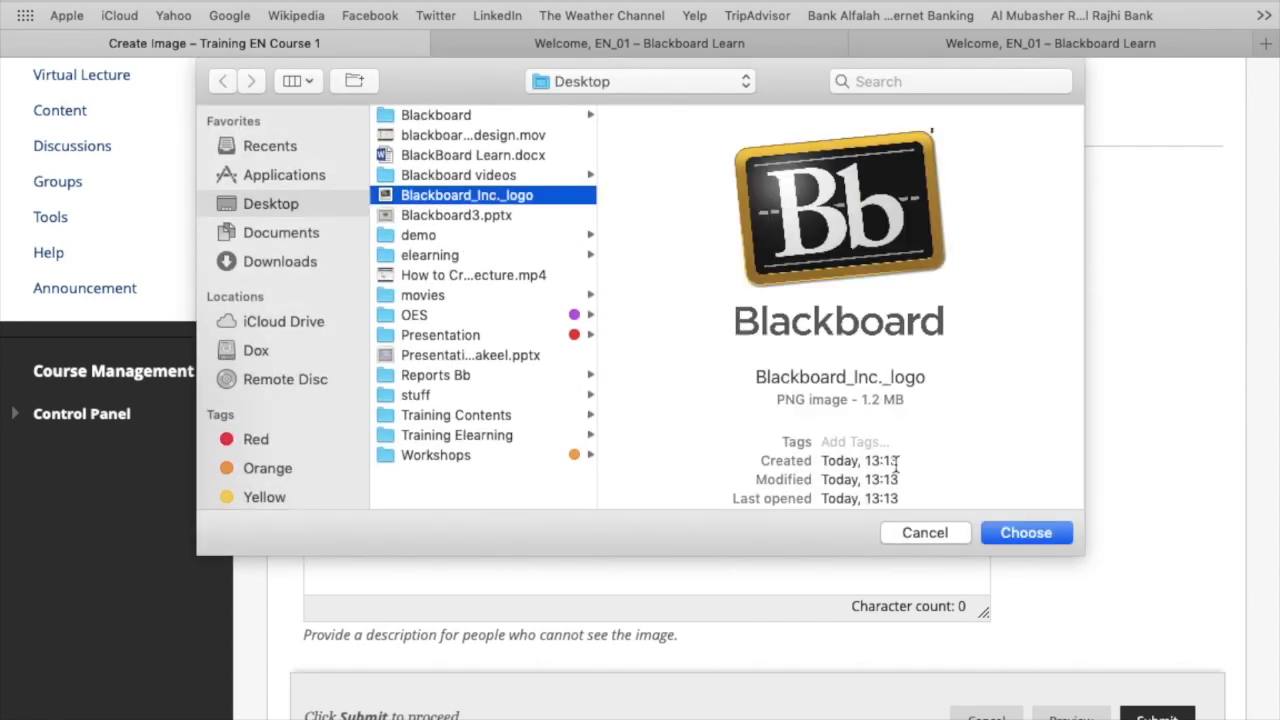
left_click(1008, 532)
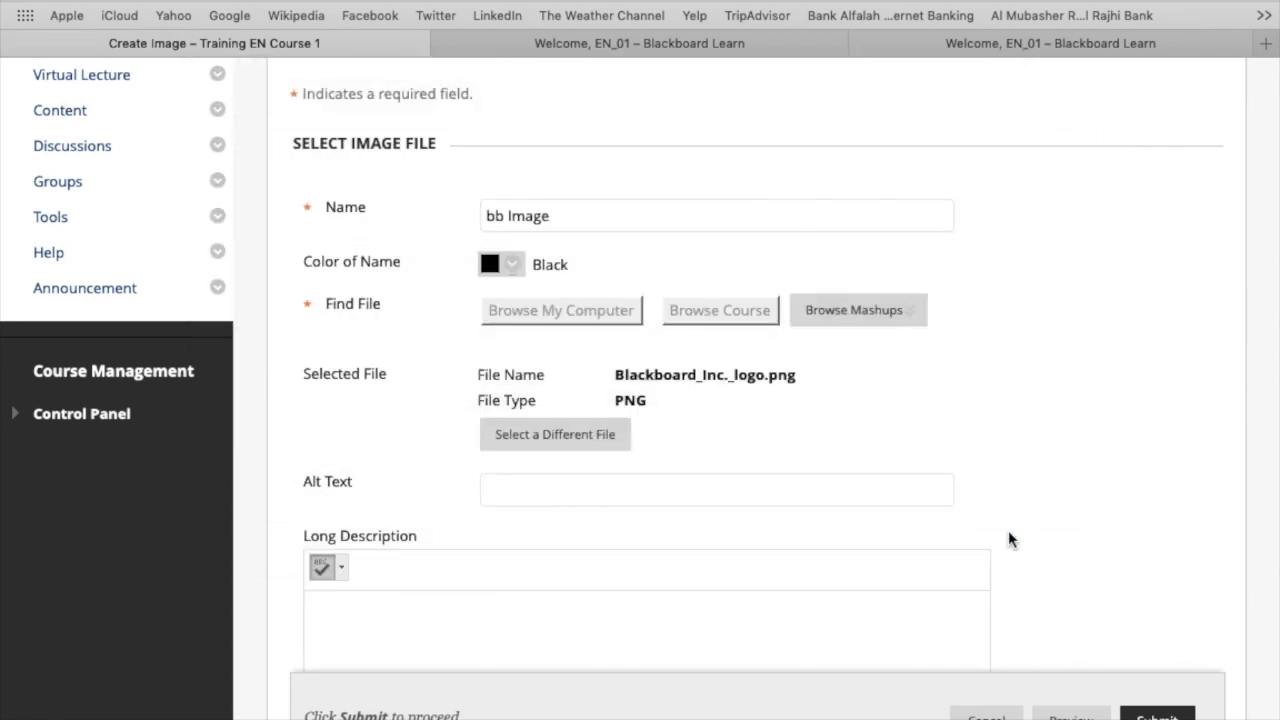
Step: Give the image custom 100 x 100 dimensions and a border of 2
scroll(676, 560, "down", 1)
scroll(676, 560, "down", 5)
scroll(676, 560, "down", 3)
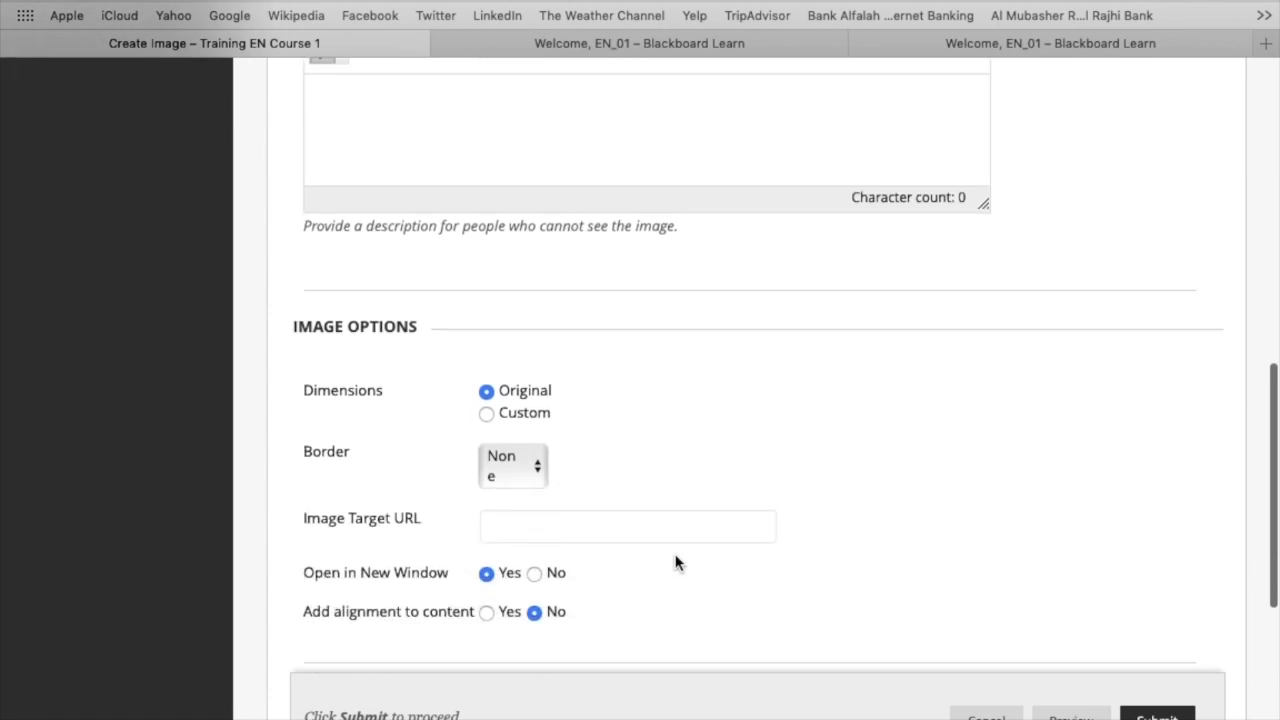
scroll(675, 562, "down", 2)
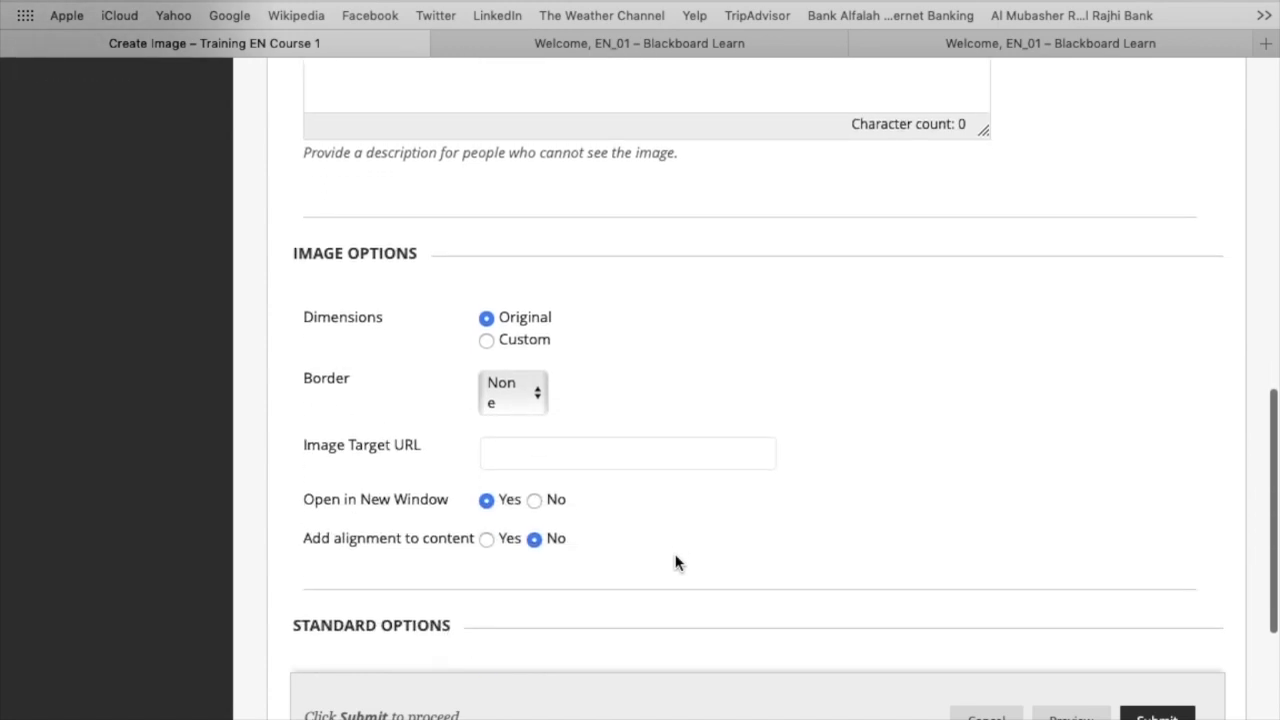
left_click(488, 342)
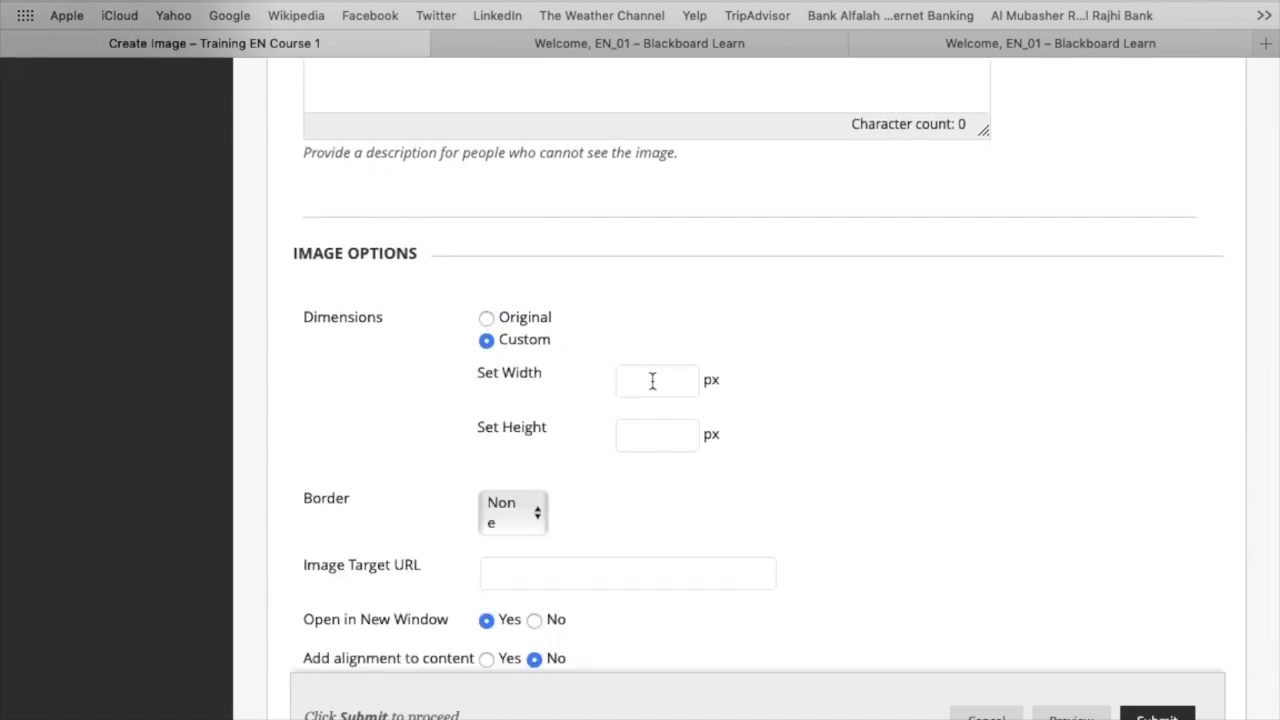
type("100")
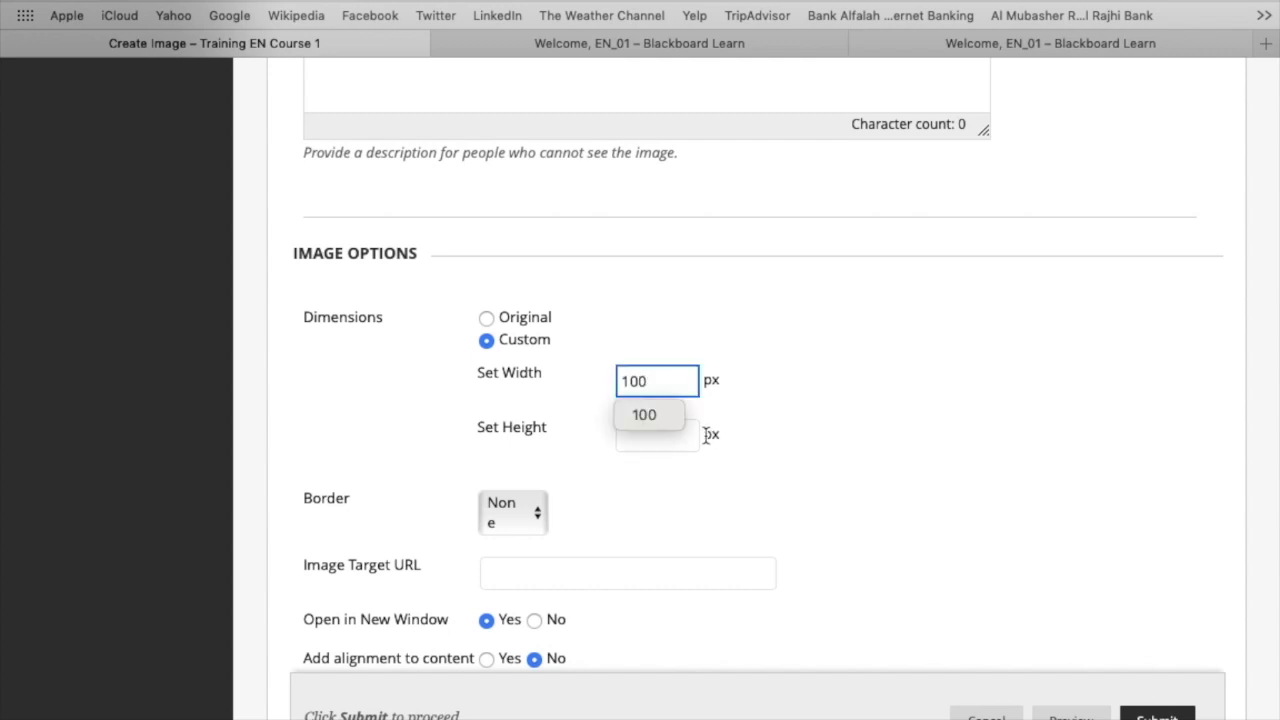
left_click(672, 437)
type("100")
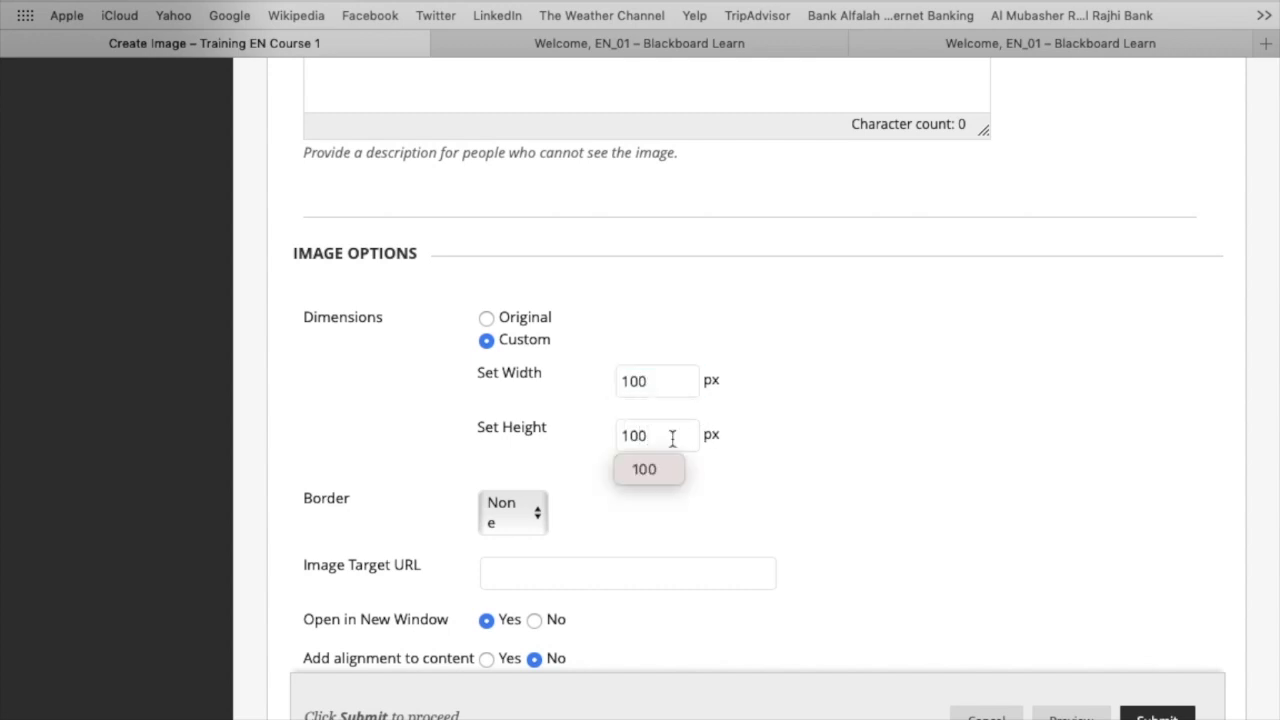
left_click(529, 507)
left_click(540, 555)
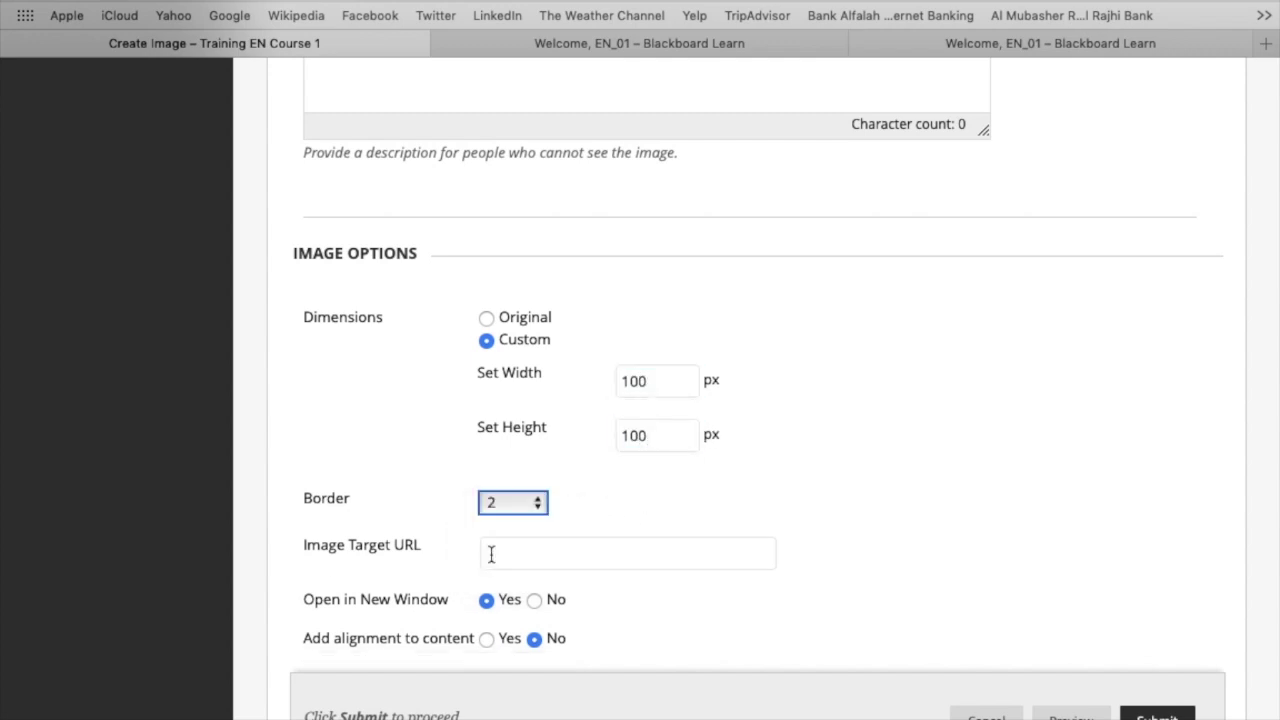
scroll(617, 513, "down", 5)
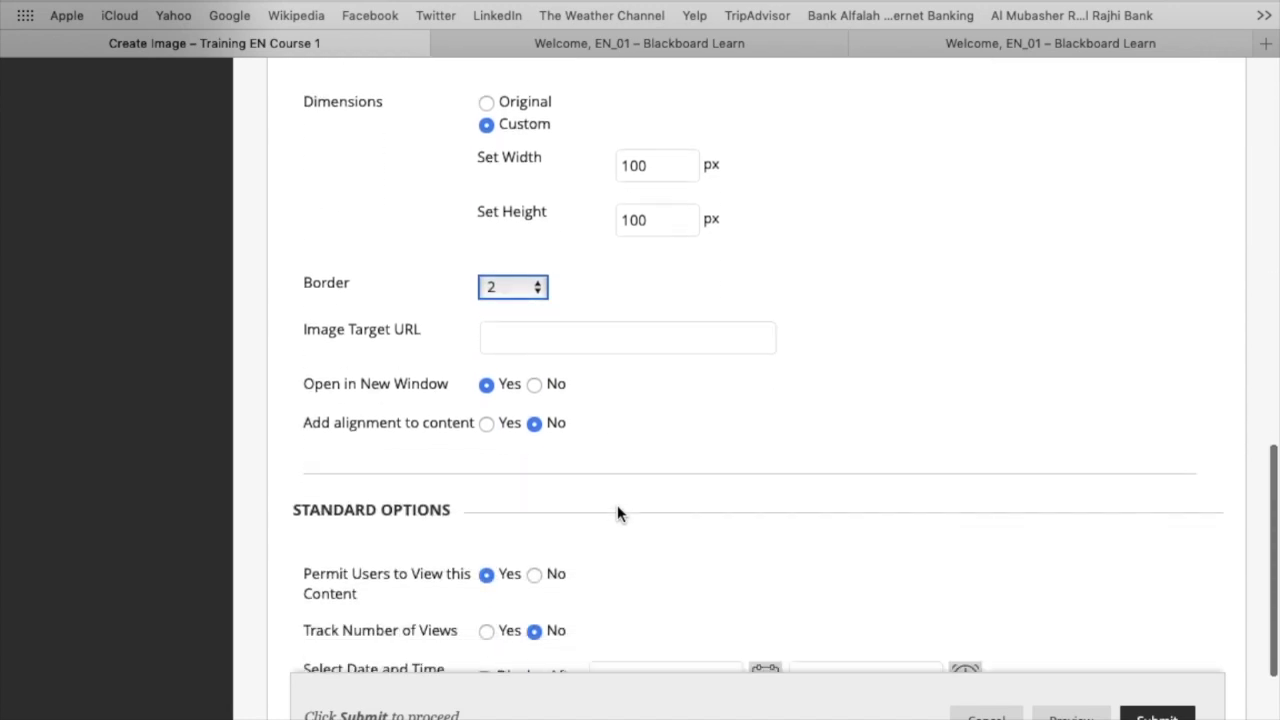
left_click(559, 326)
type("htt")
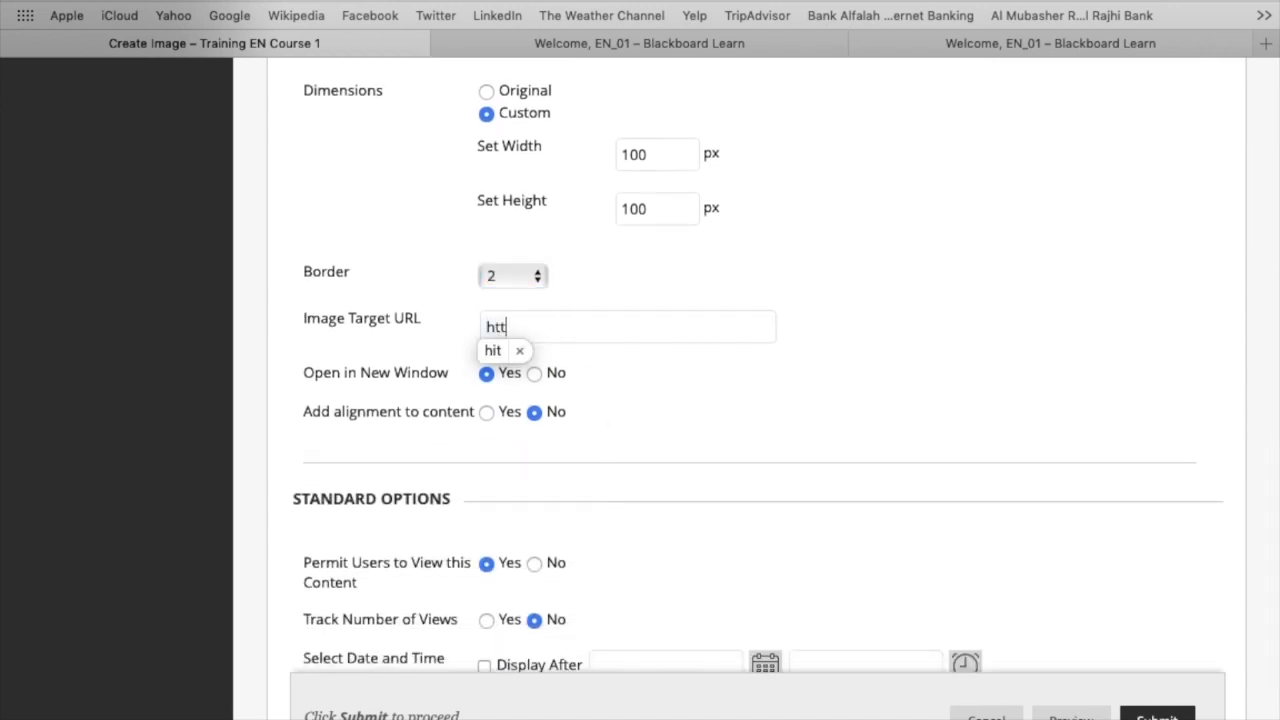
type("://")
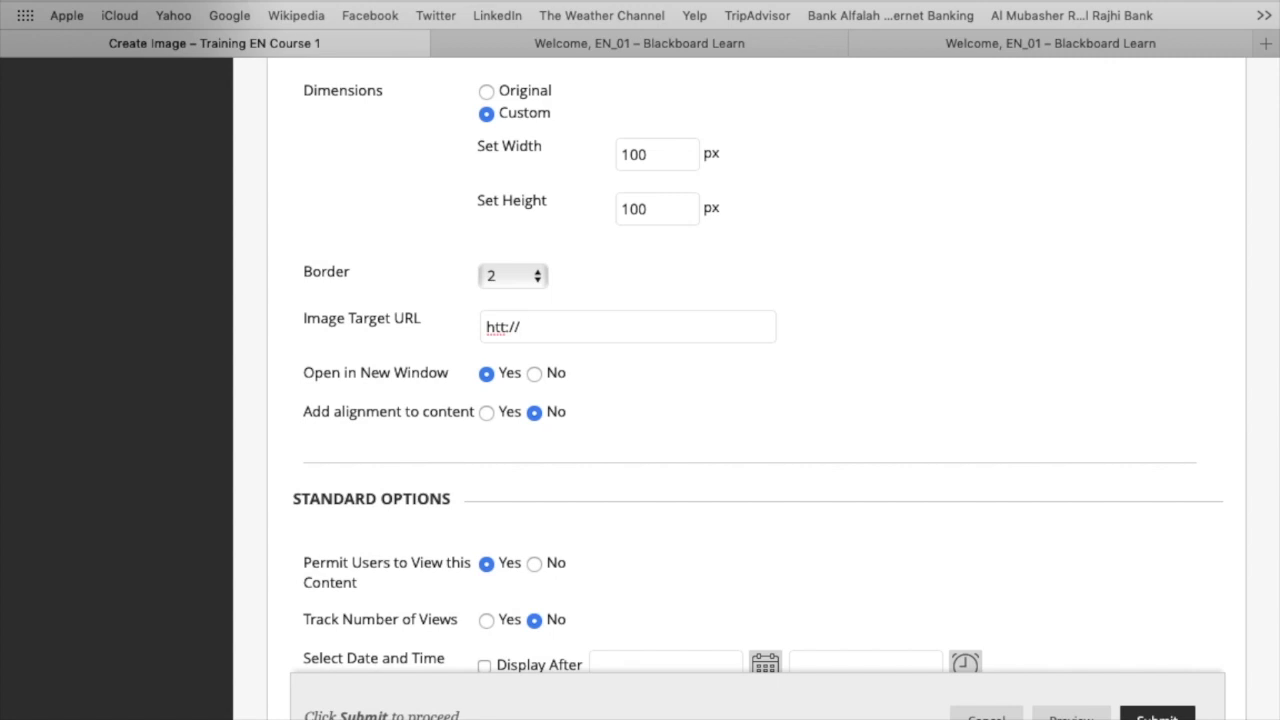
key("BackSpace")
type("p")
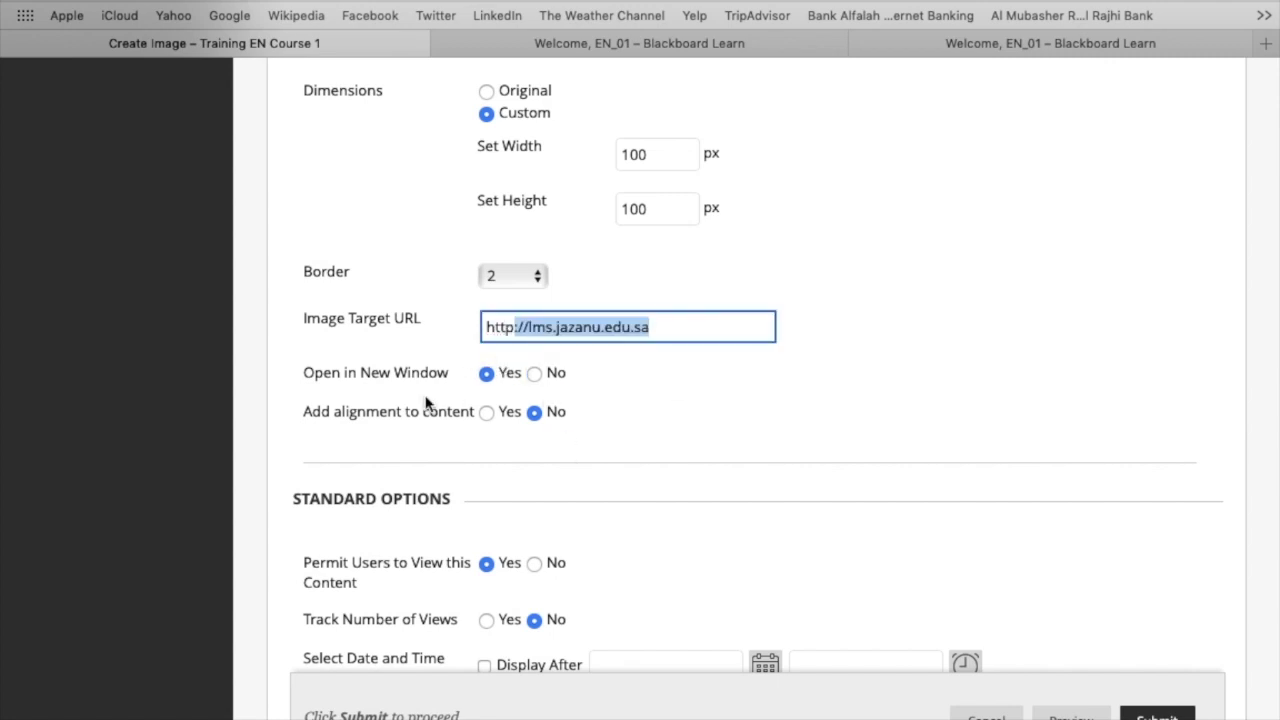
left_click(657, 429)
scroll(657, 425, "down", 5)
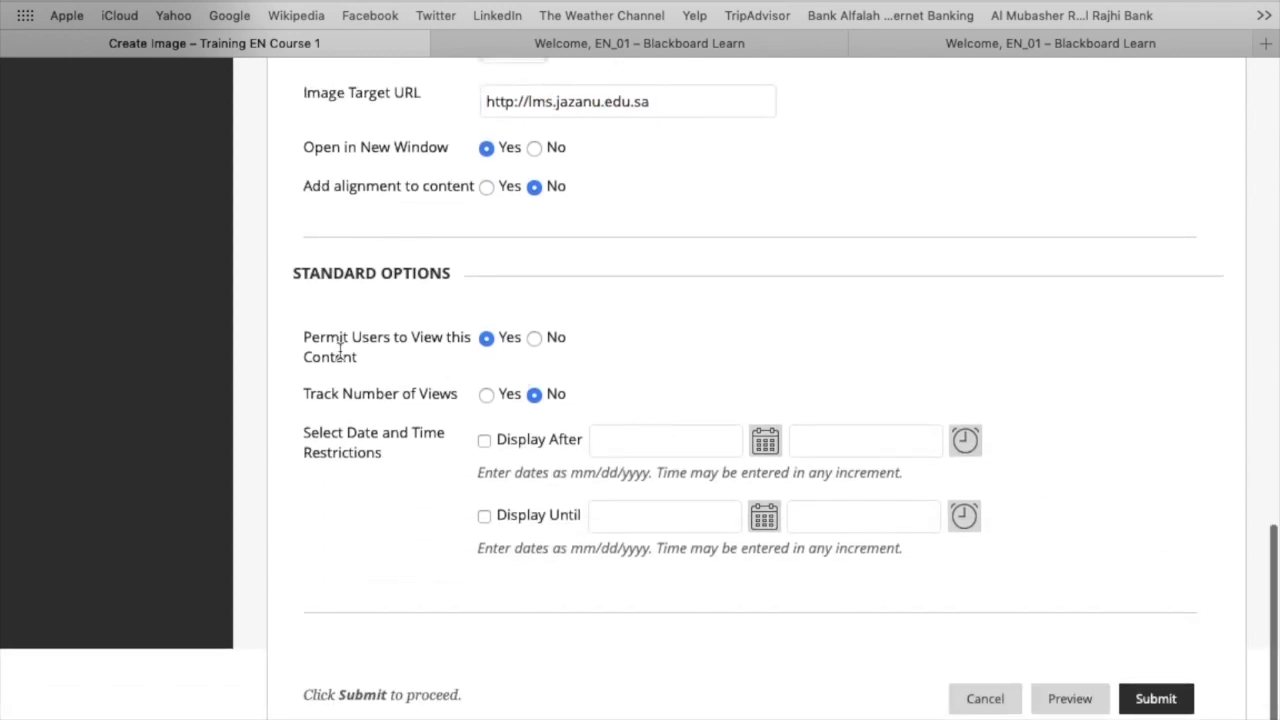
left_click(487, 395)
left_click(536, 396)
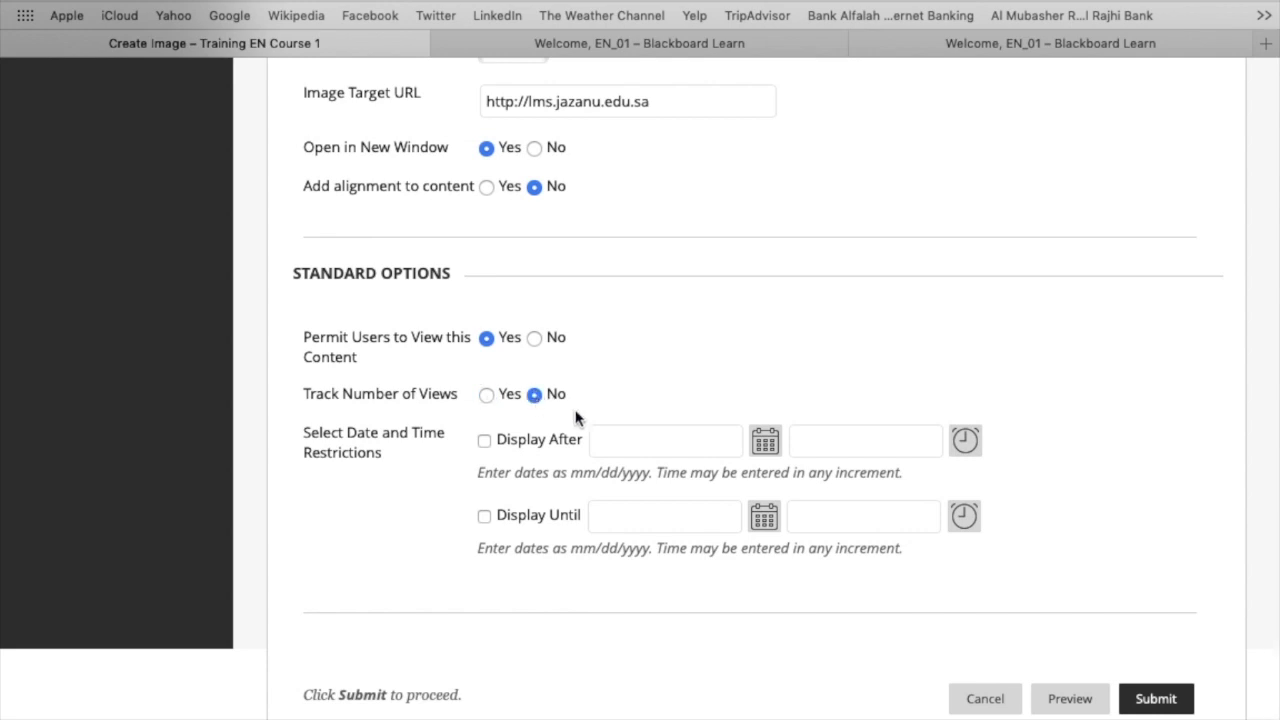
left_click(1070, 699)
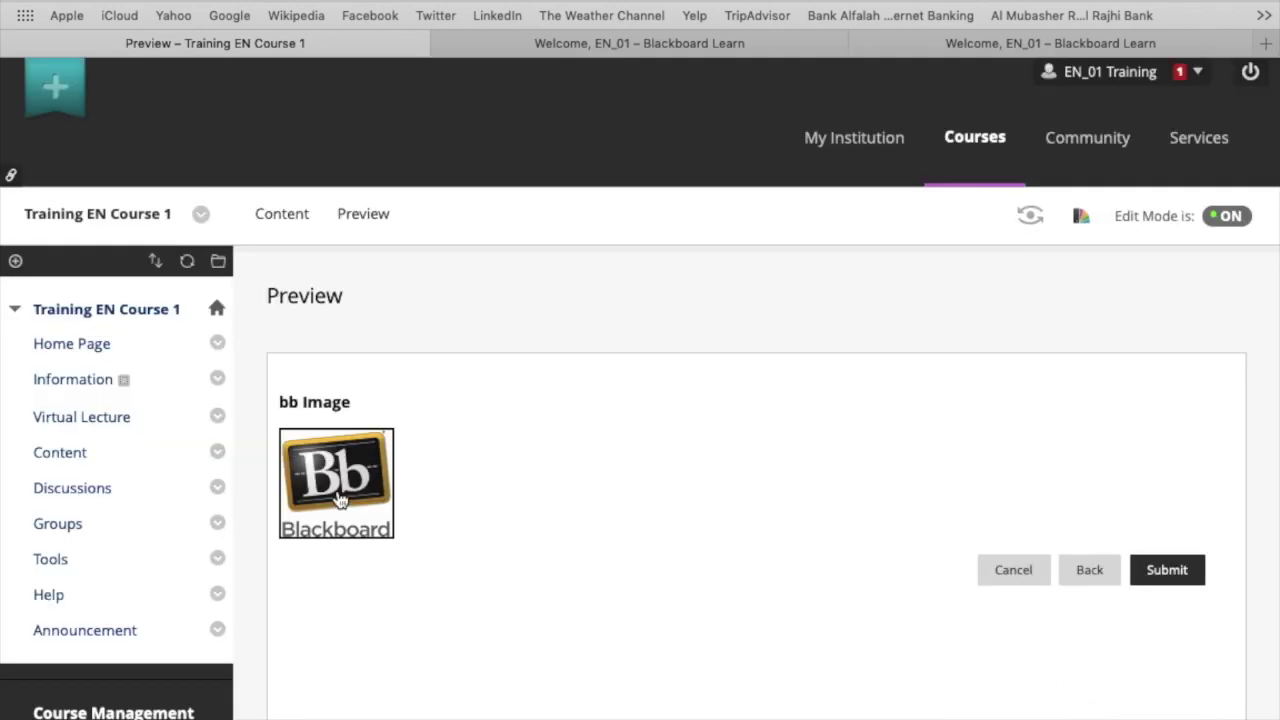
Step: Submit bb Image, then return to the course Content tab's Build Content menu
left_click(1167, 589)
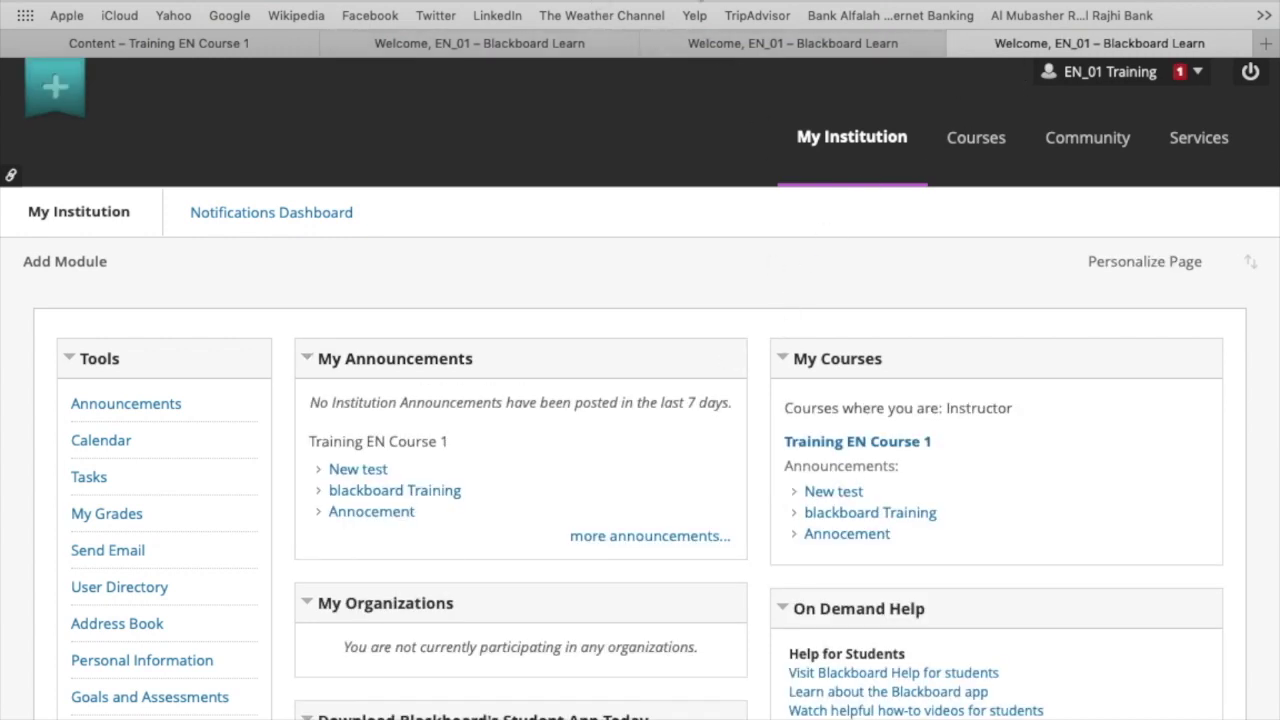
left_click(142, 43)
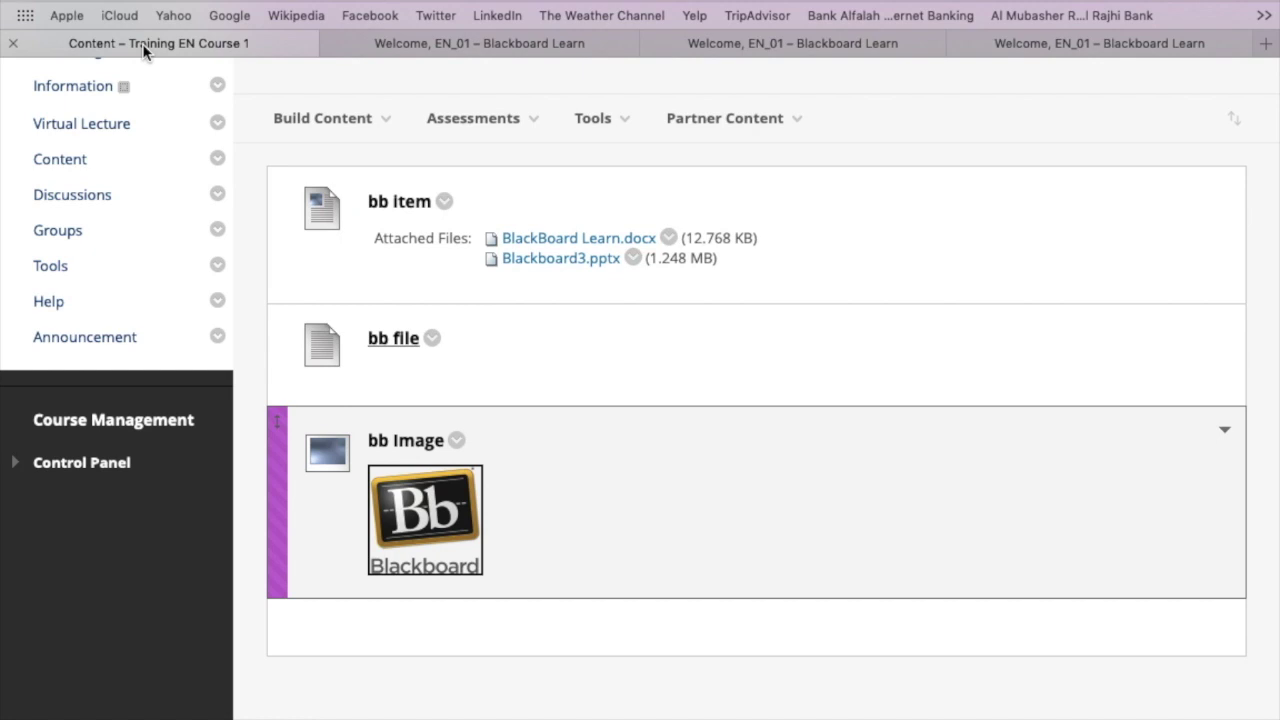
left_click(340, 119)
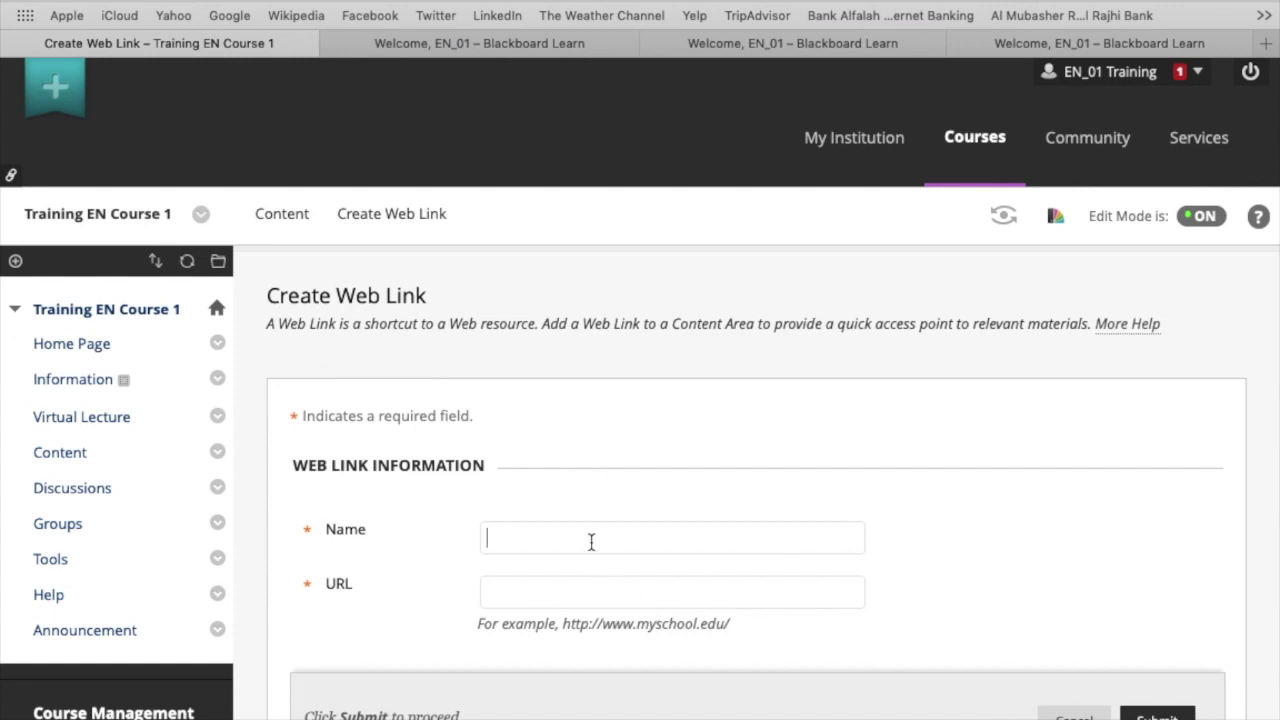
left_click(591, 542)
type("Webl")
type("ink")
left_click(588, 591)
type("http")
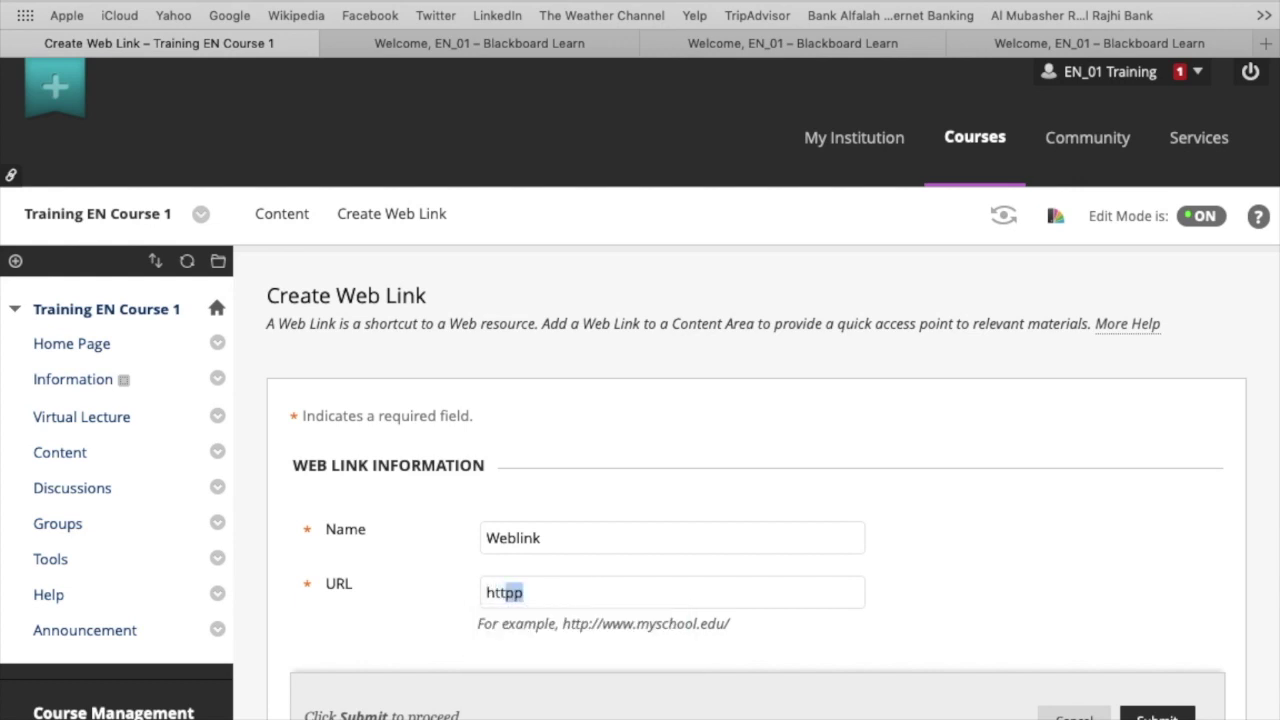
type(":")
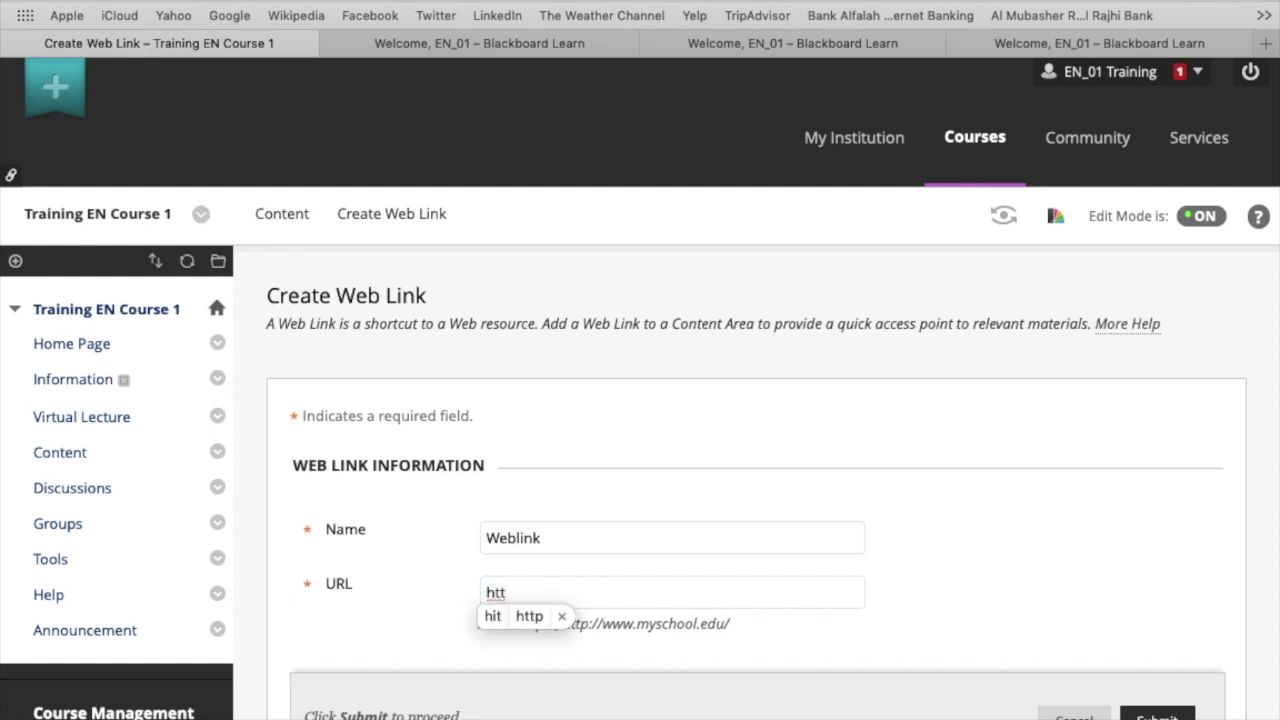
type("p://lms.jazanu.edu.sa")
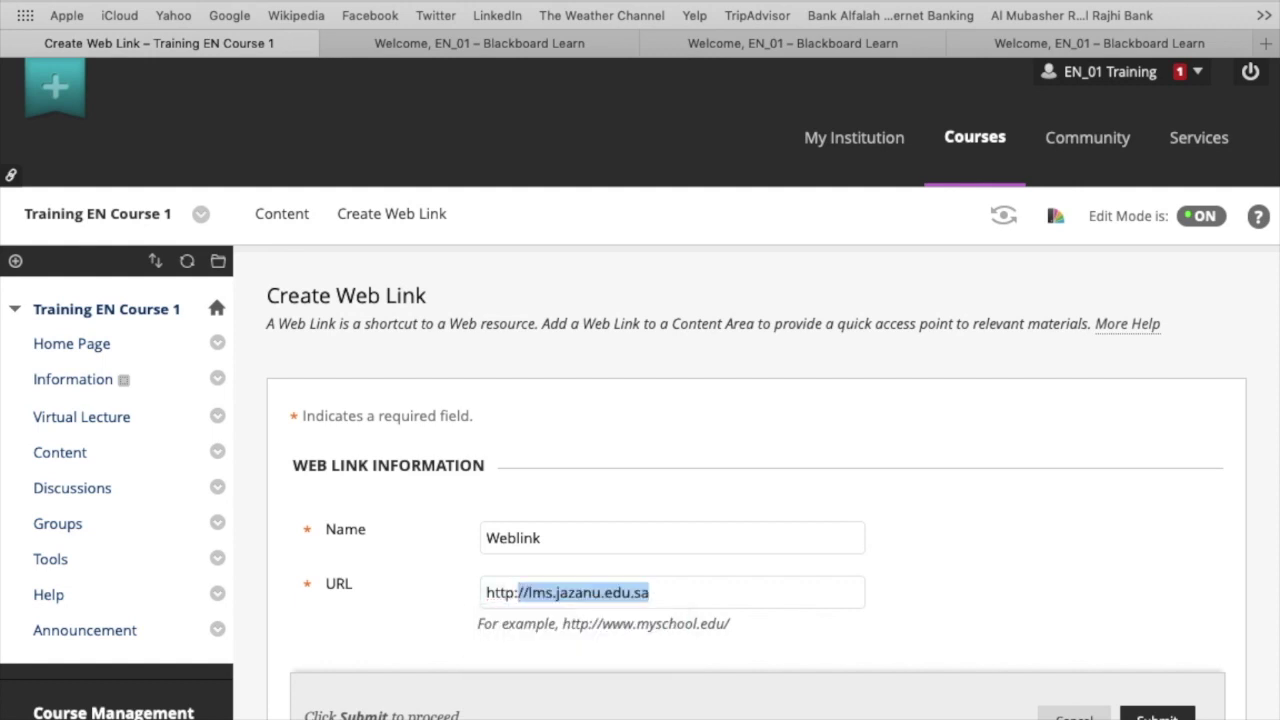
scroll(910, 578, "down", 5)
scroll(910, 578, "down", 3)
scroll(910, 578, "down", 2)
scroll(910, 578, "down", 1)
scroll(910, 578, "down", 3)
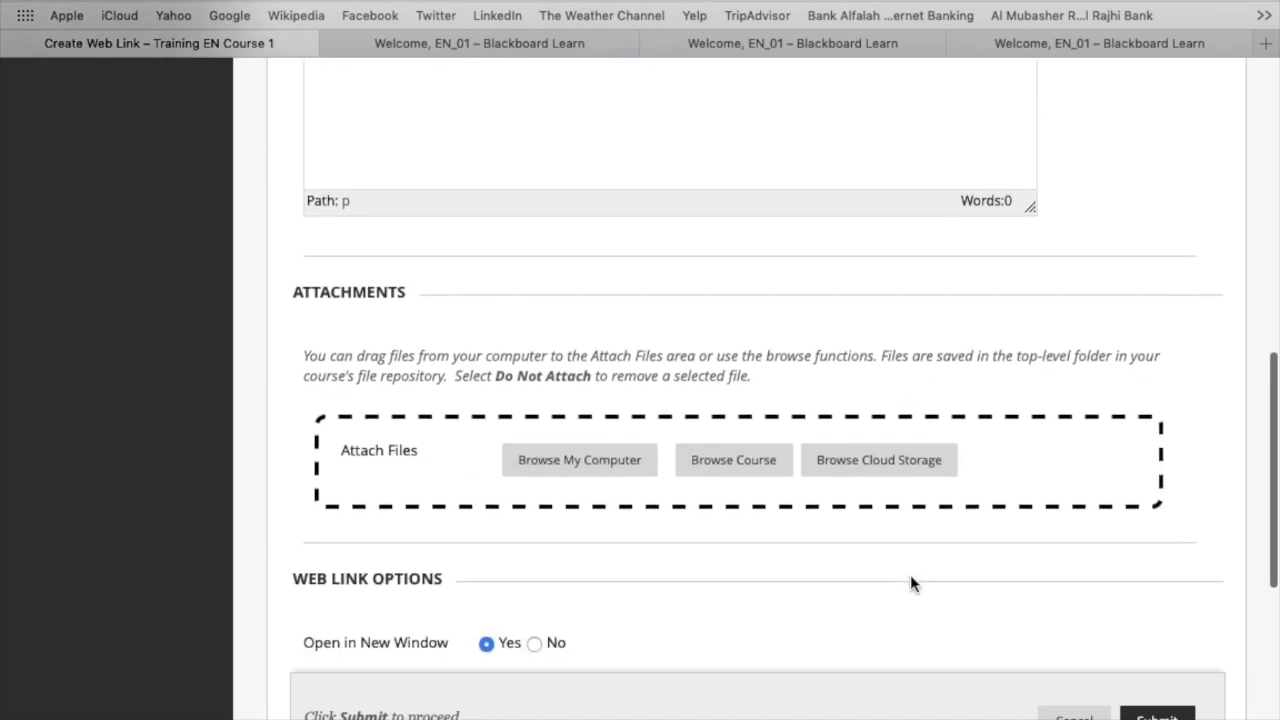
scroll(910, 583, "down", 2)
Step: Attach BlackBoard Learn.docx to the web link and submit it
left_click(571, 338)
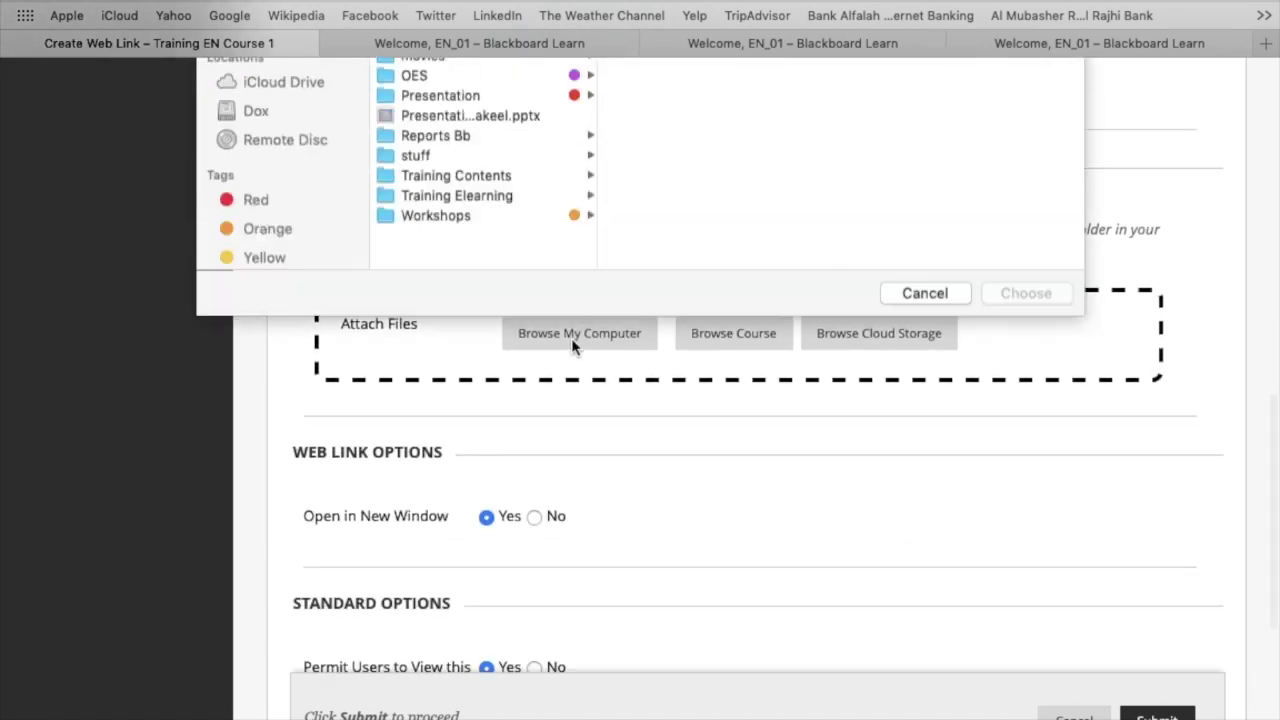
left_click(497, 157)
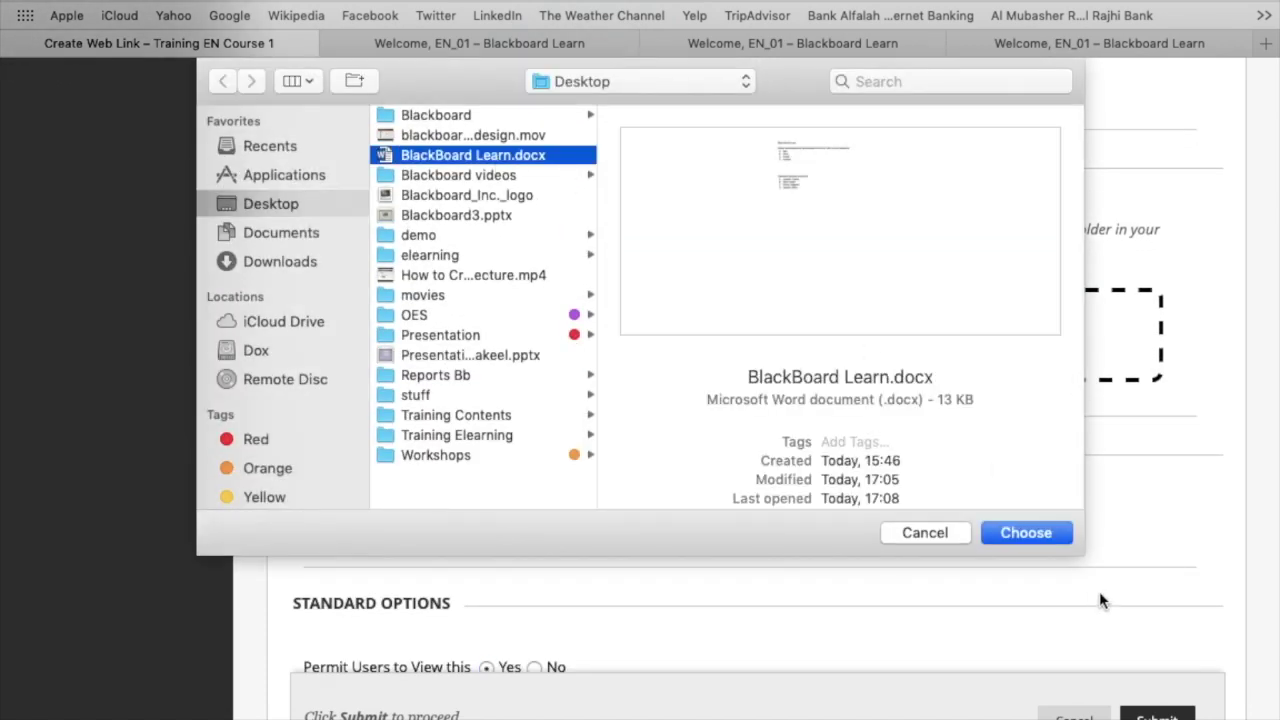
left_click(1027, 533)
scroll(852, 552, "down", 3)
scroll(852, 552, "down", 1)
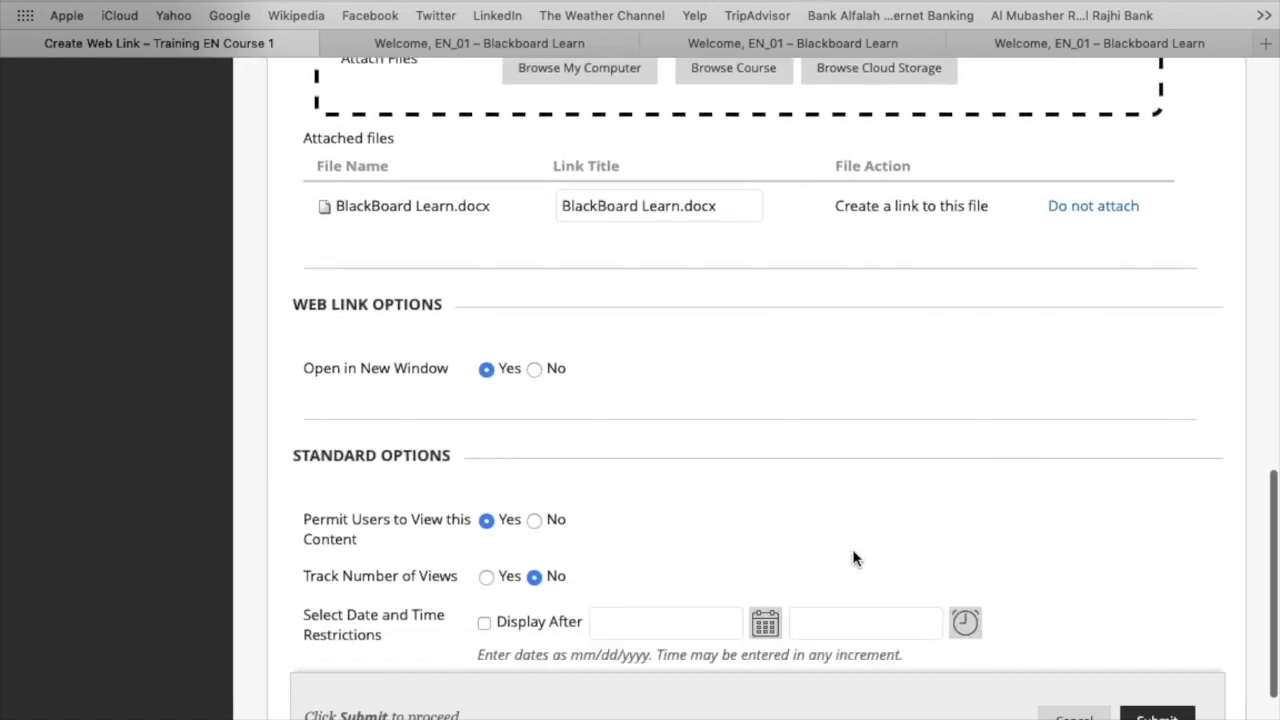
scroll(853, 553, "down", 2)
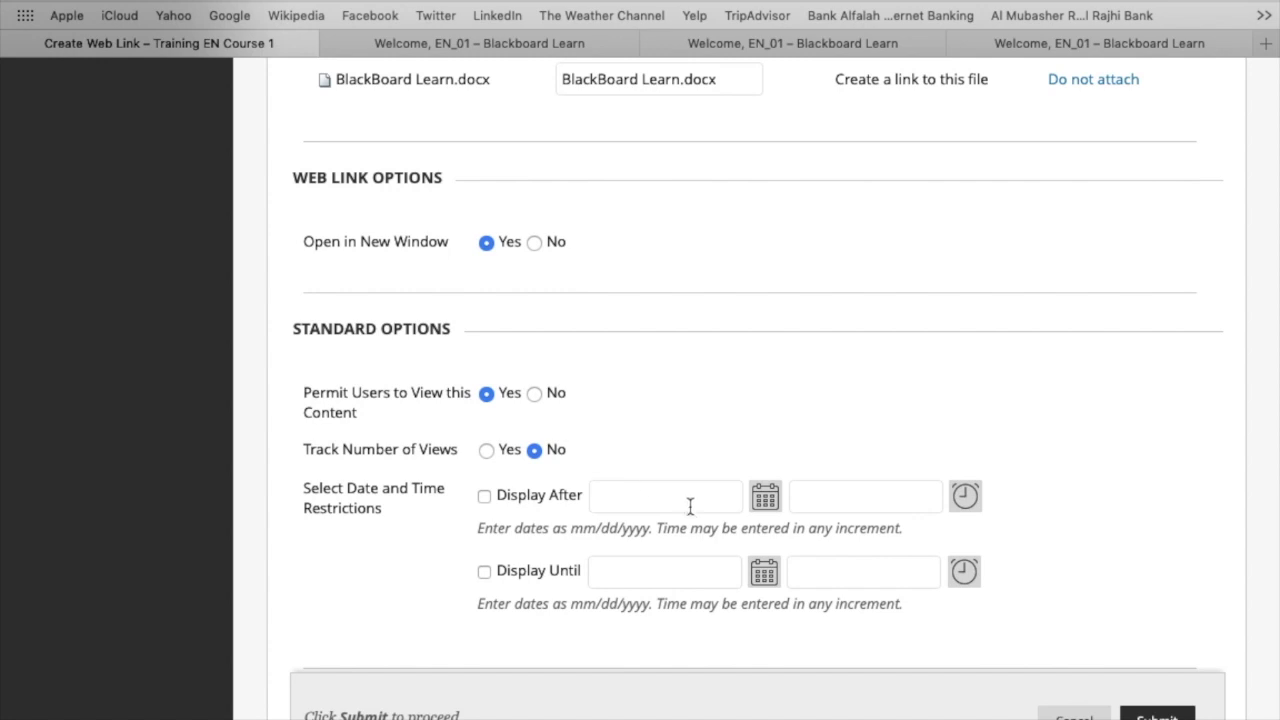
scroll(689, 507, "down", 1)
left_click(1158, 703)
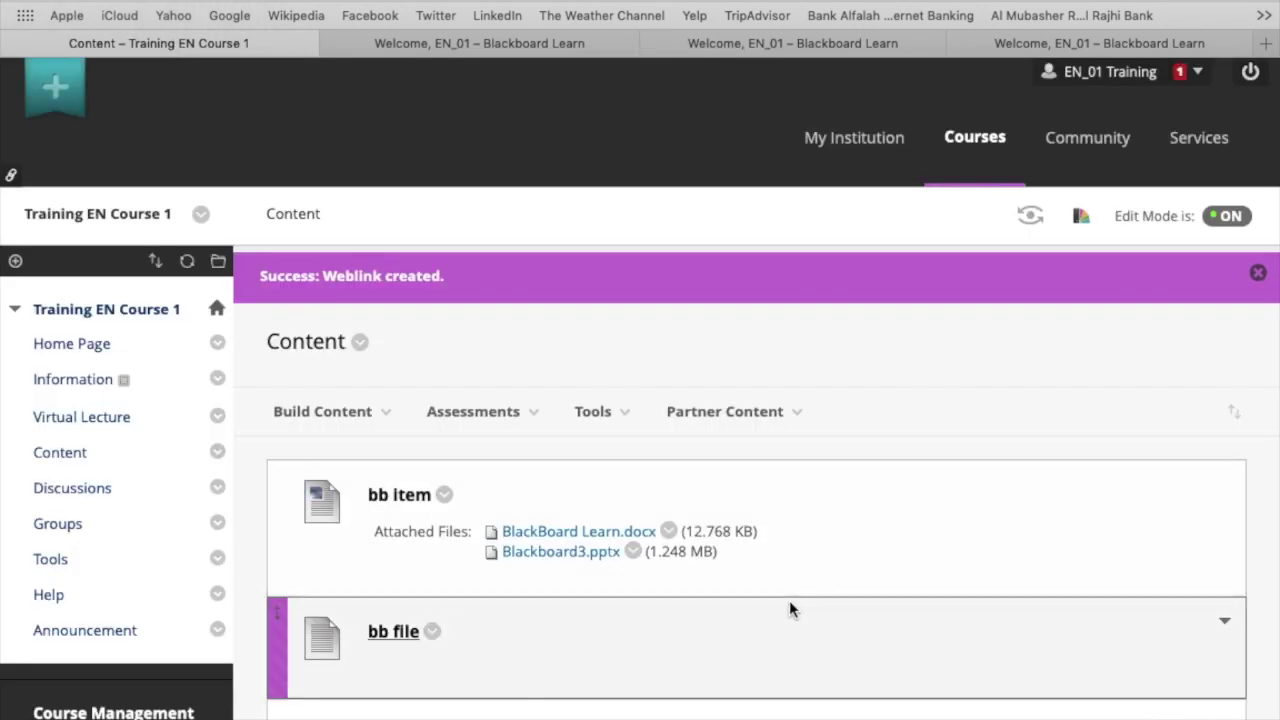
Step: Test the Weblink in a new tab and download its attached BlackBoard Learn.docx
scroll(789, 600, "down", 5)
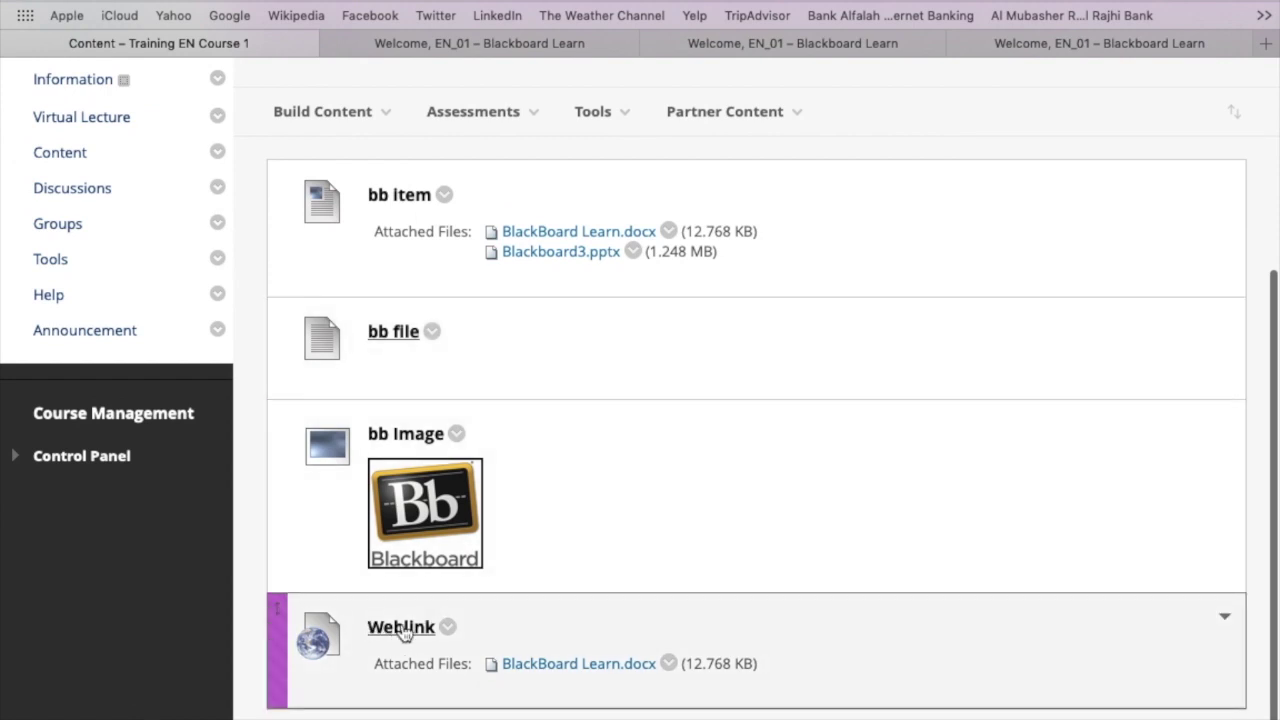
left_click(401, 624)
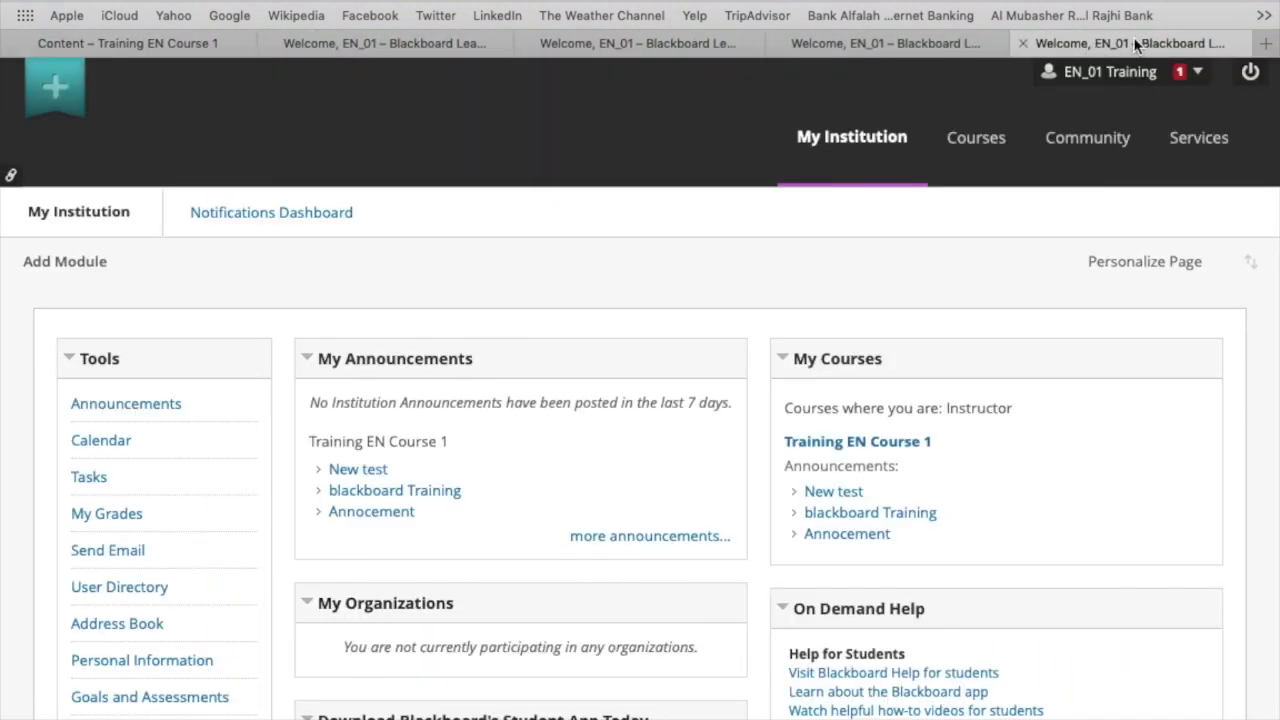
left_click(198, 45)
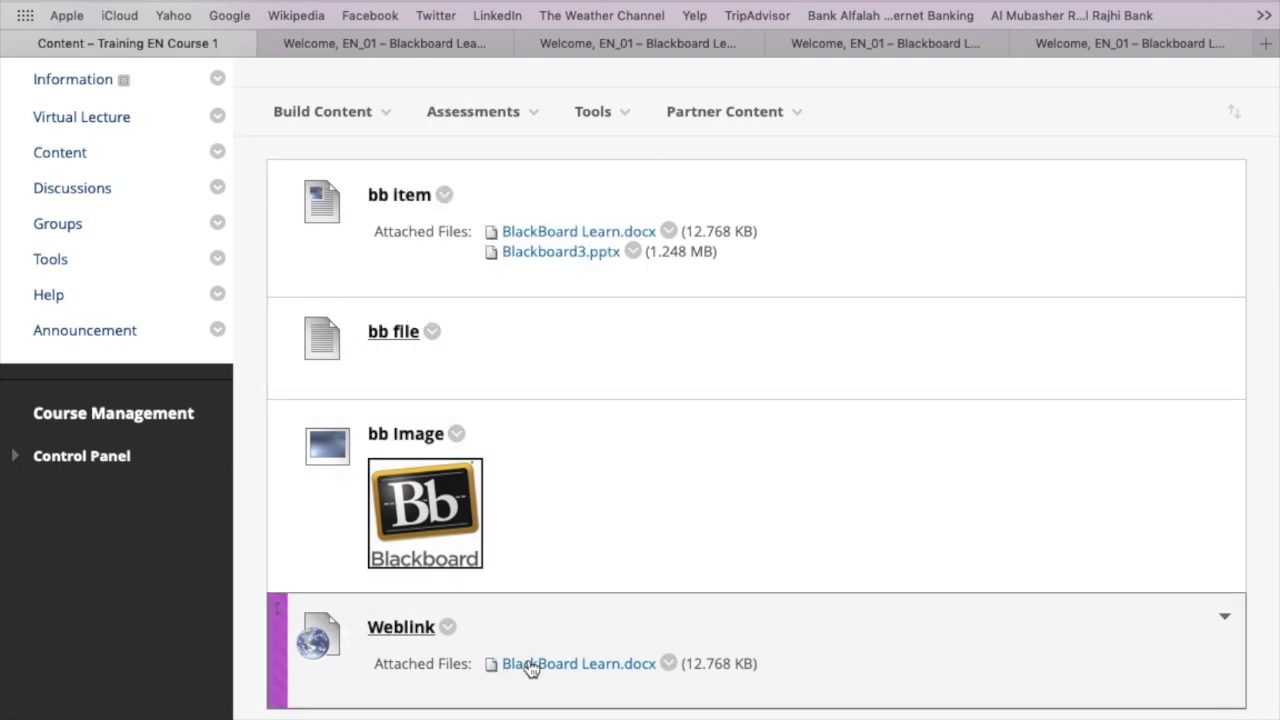
left_click(541, 664)
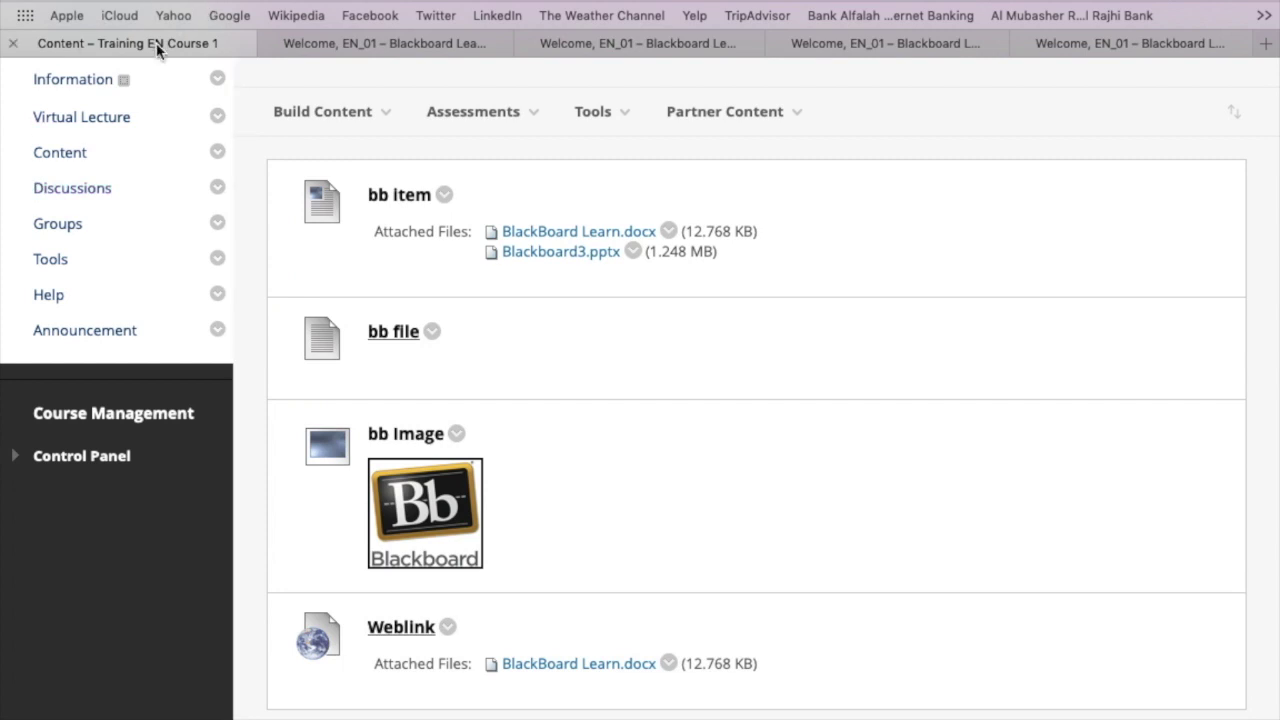
left_click(340, 112)
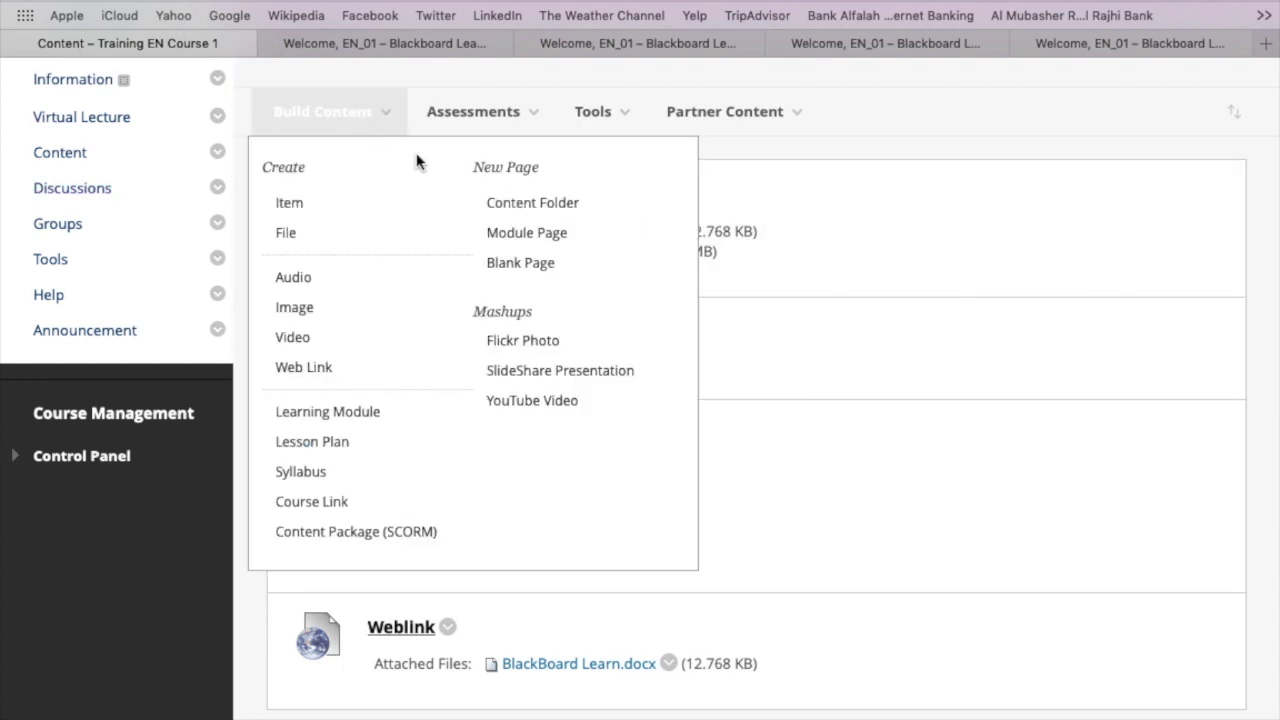
Step: Create a new content folder named 'bb folder' in the course Content area
left_click(539, 205)
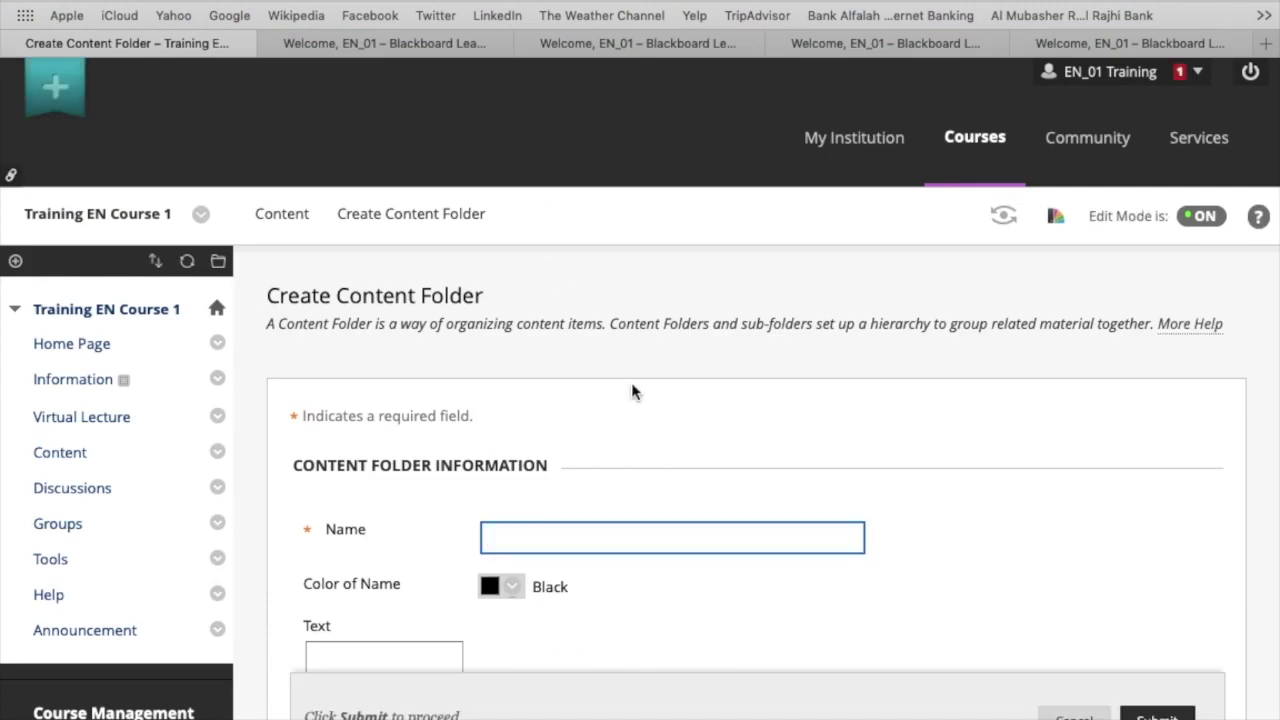
scroll(631, 388, "down", 2)
scroll(631, 388, "down", 2)
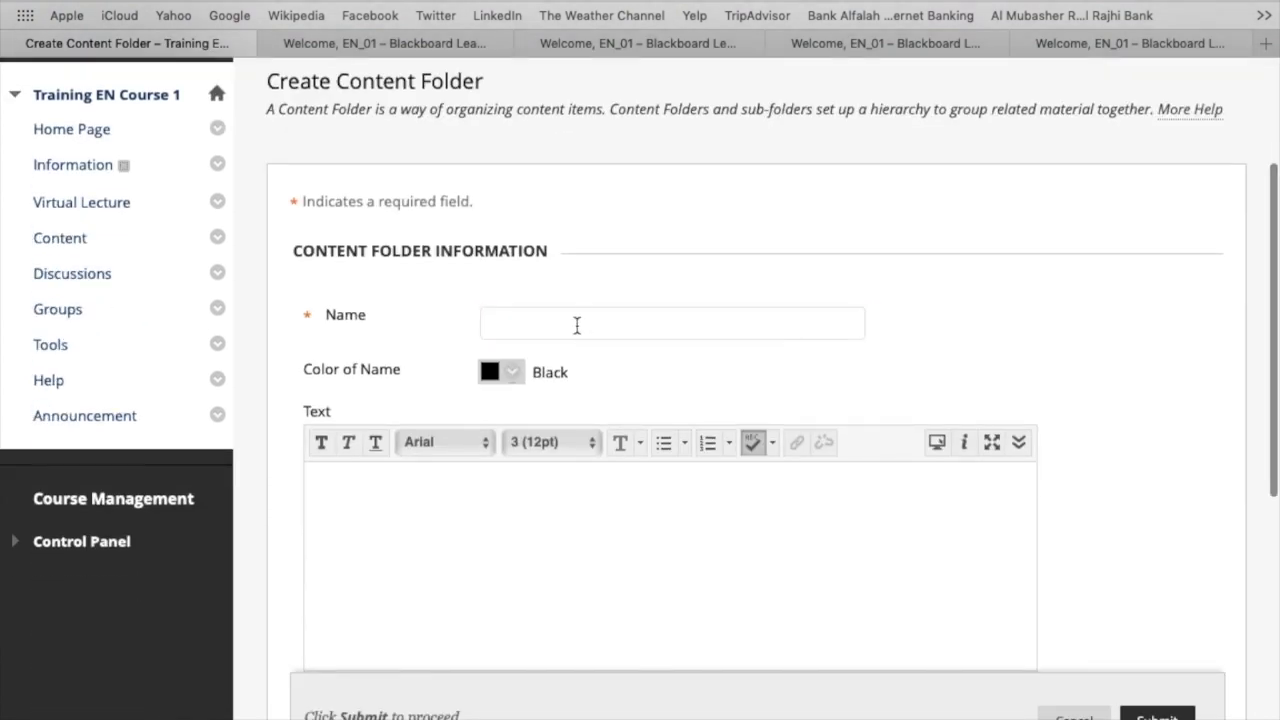
left_click(576, 325)
type("bb folder")
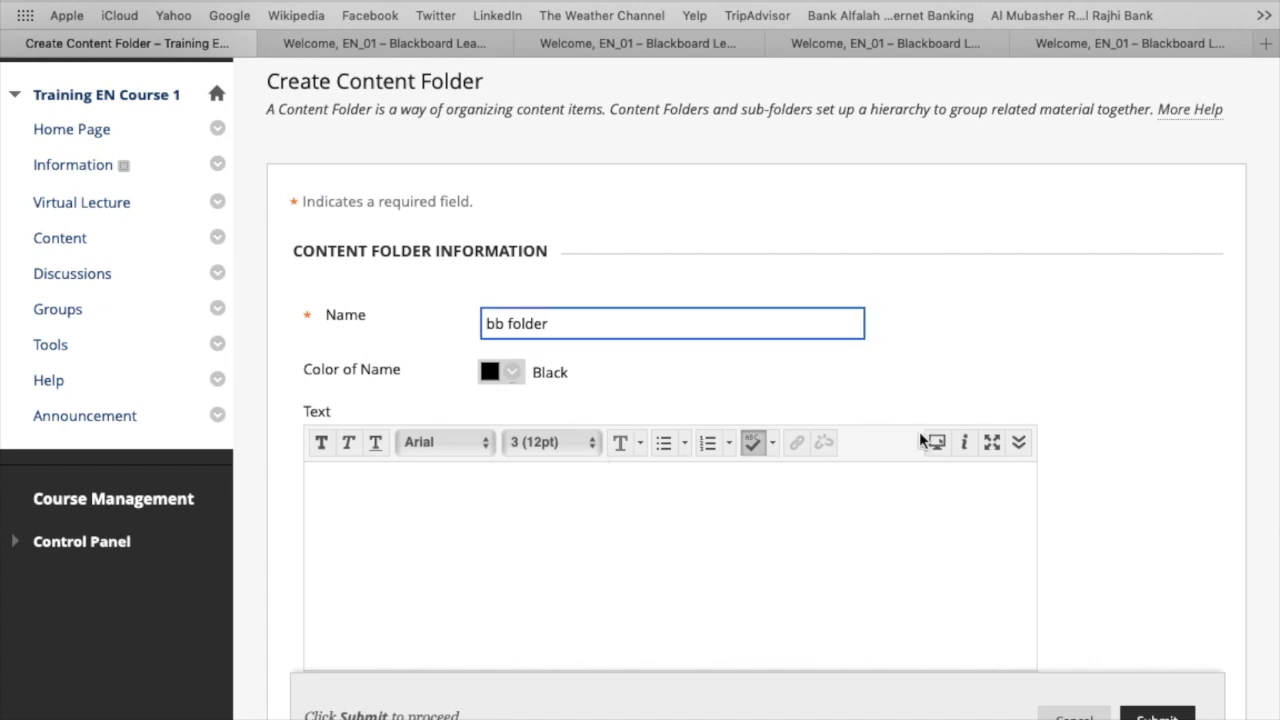
scroll(1054, 434, "down", 3)
scroll(1054, 434, "down", 1)
scroll(1054, 434, "down", 2)
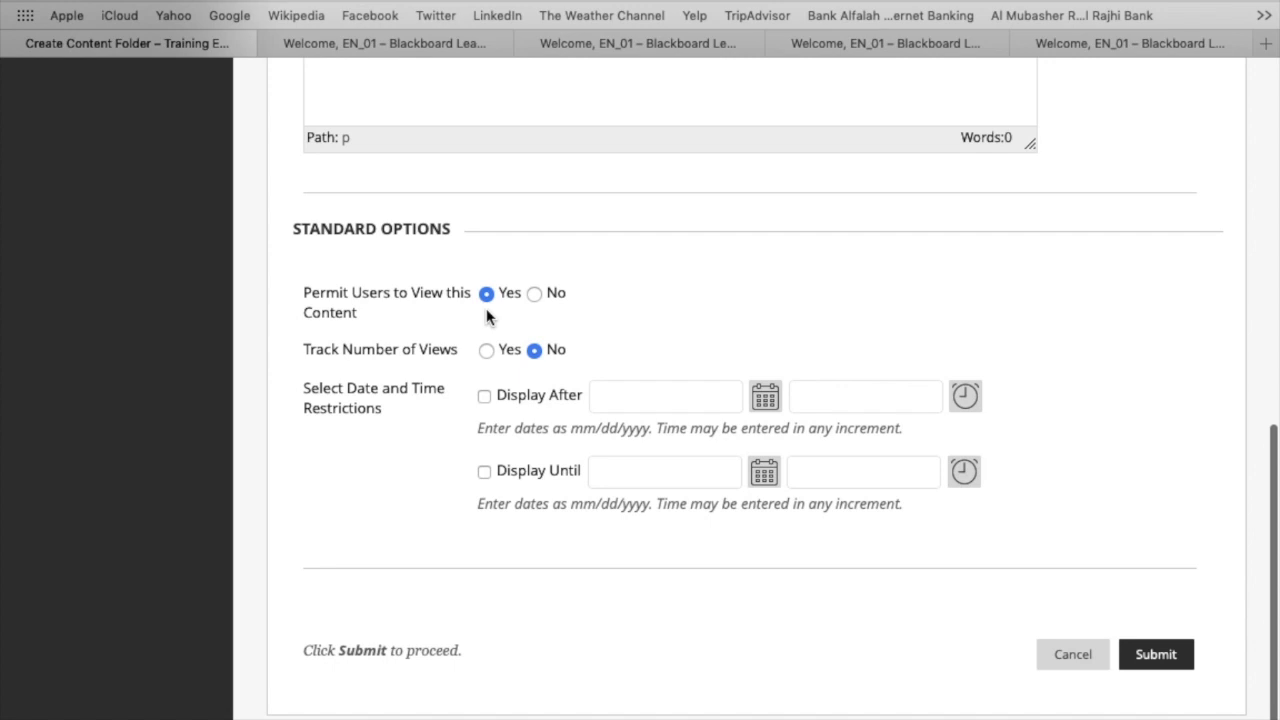
left_click(1155, 662)
scroll(868, 634, "down", 2)
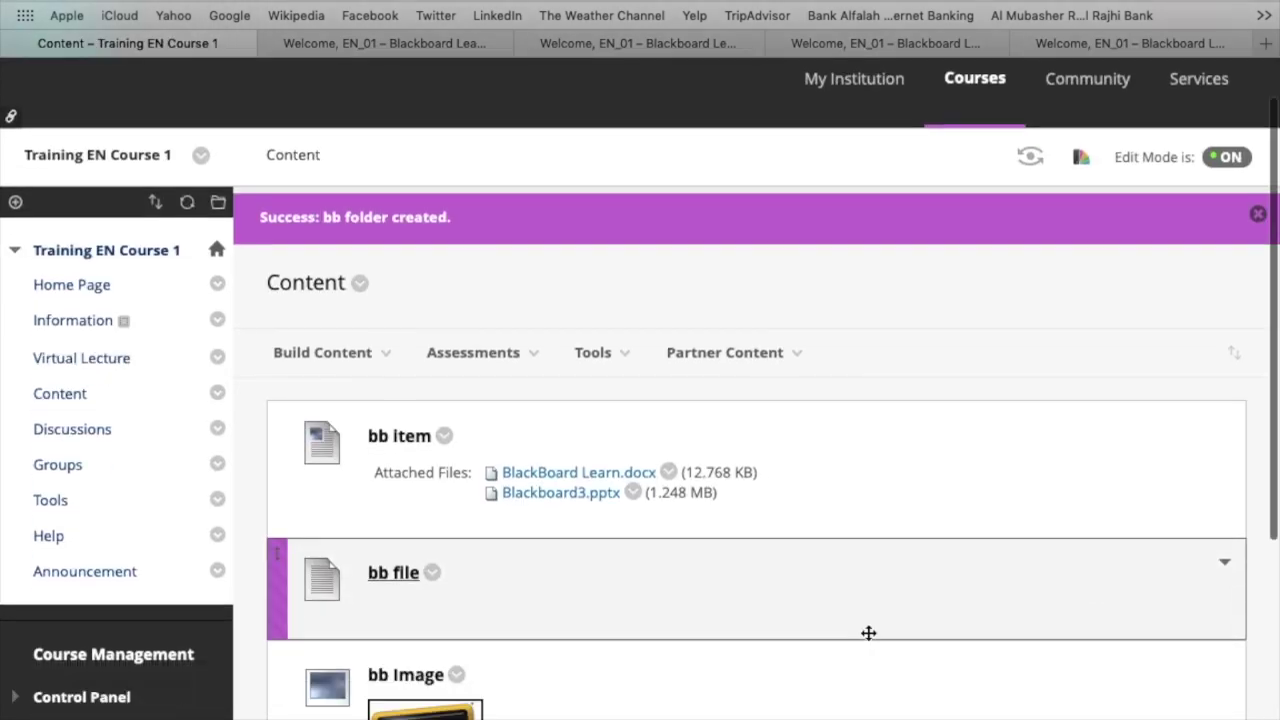
scroll(868, 634, "down", 3)
scroll(868, 634, "down", 3)
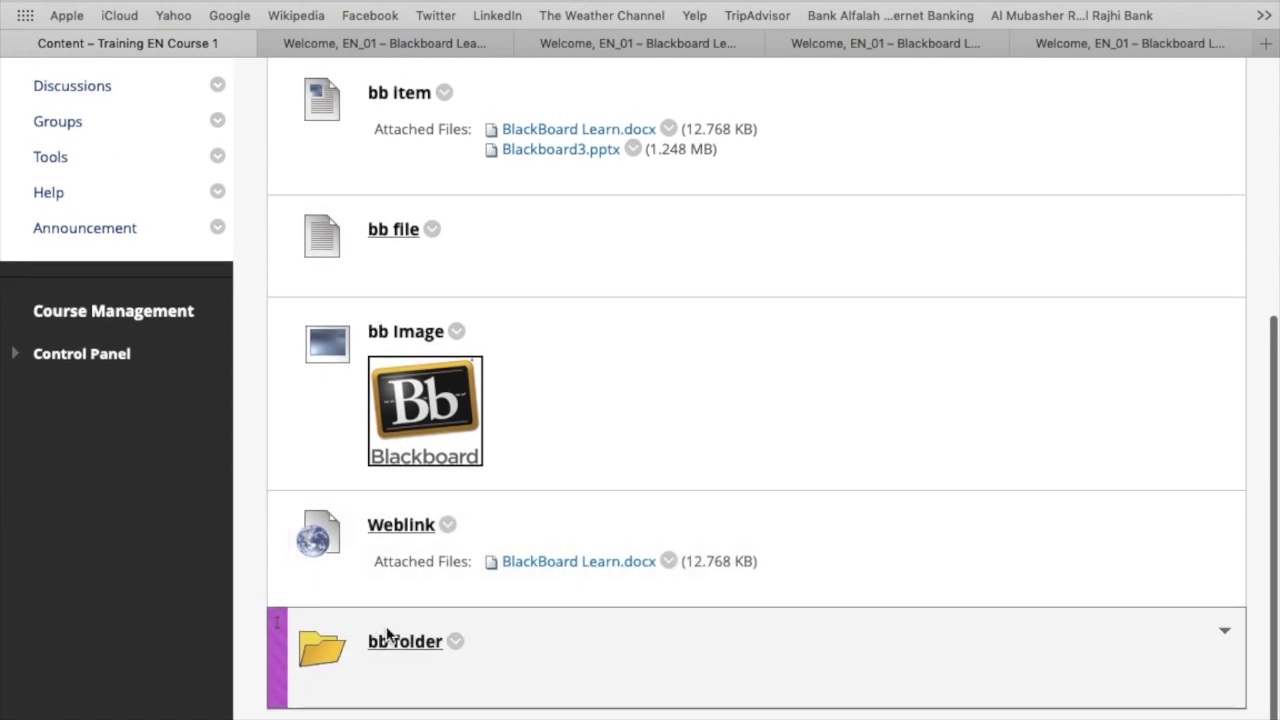
left_click(387, 637)
mouse_move(480, 366)
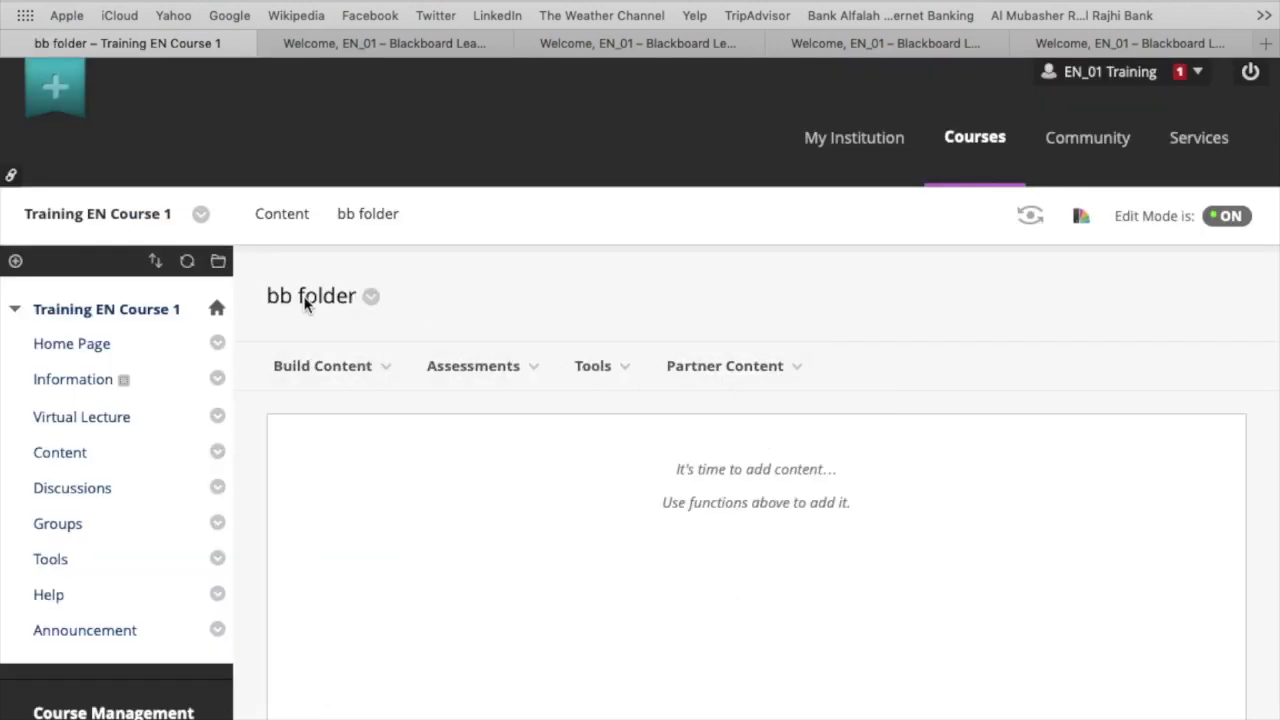
left_click(286, 216)
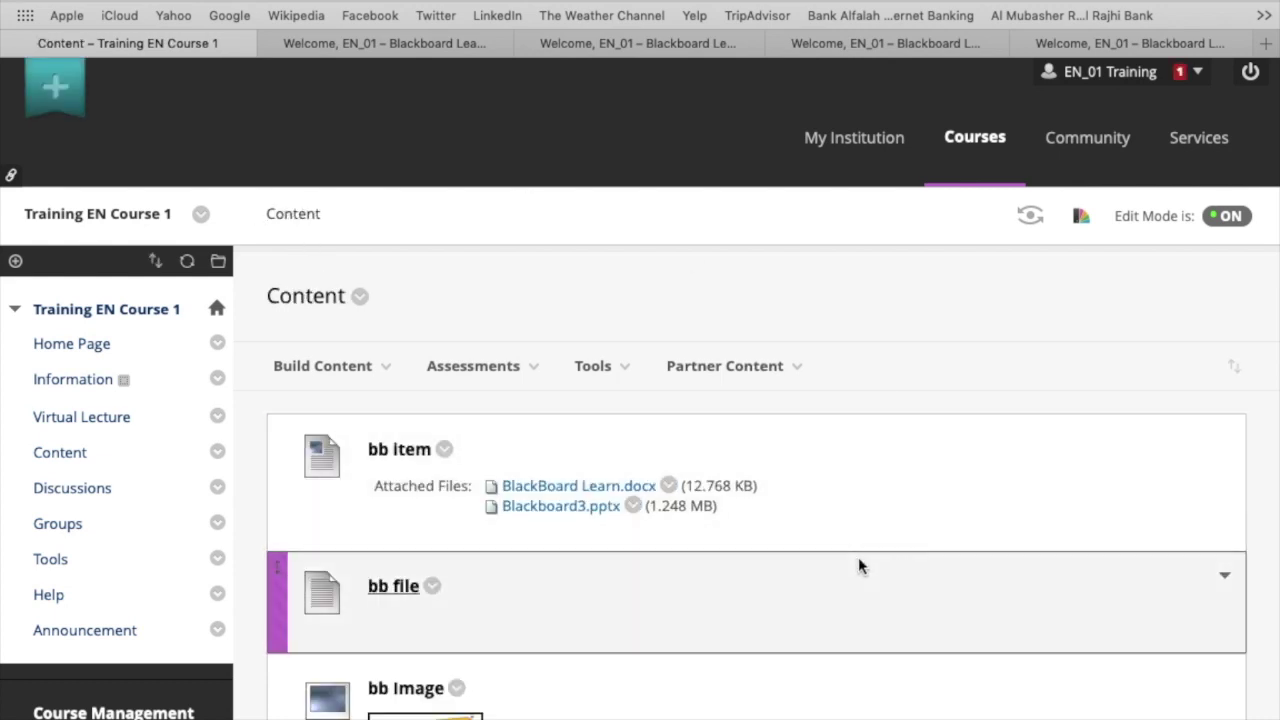
scroll(858, 566, "down", 5)
scroll(858, 563, "up", 4)
scroll(677, 366, "up", 2)
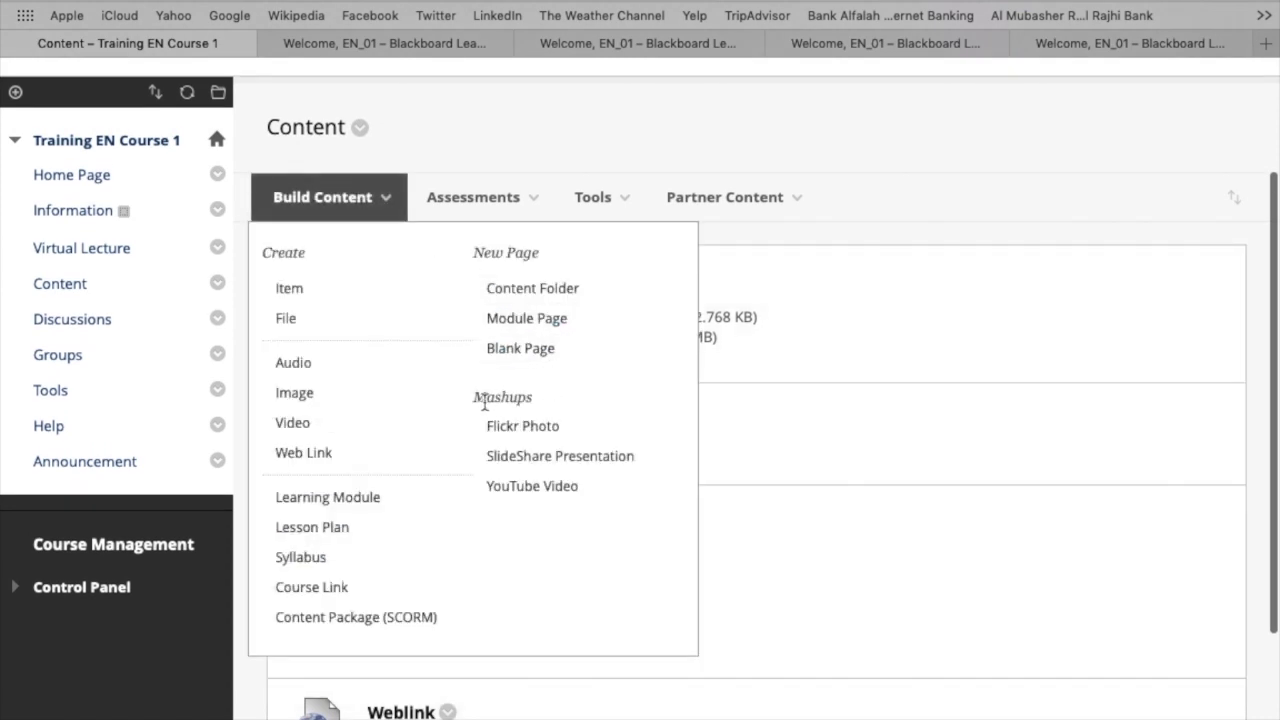
Step: Search Flickr for 'Blackboard' and select the wadds blackboard photo
left_click(525, 426)
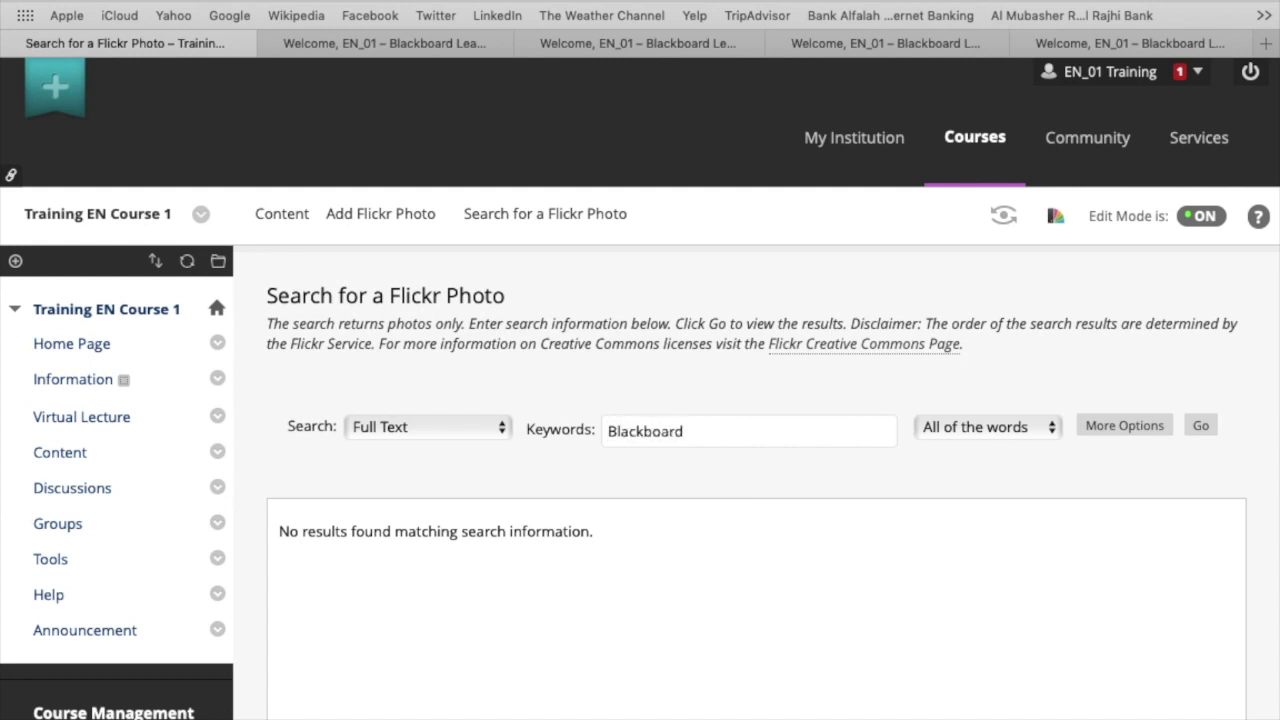
left_click(880, 430)
left_click(1120, 427)
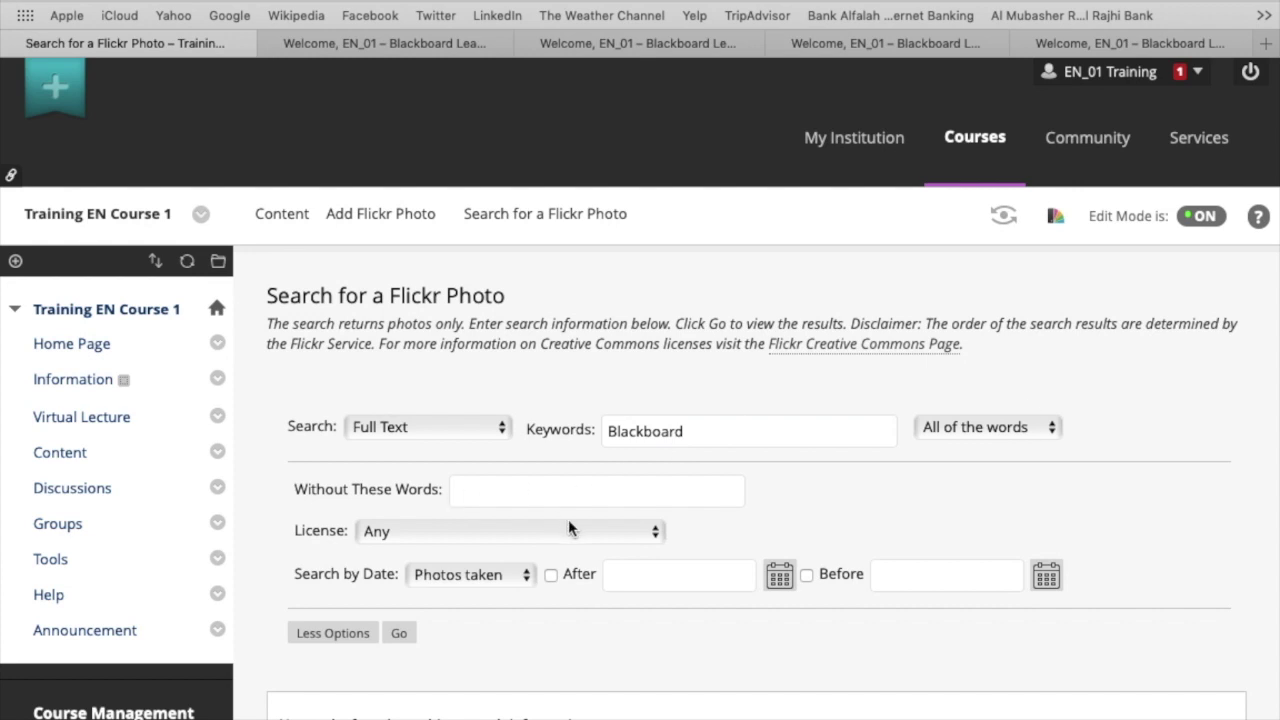
left_click(397, 635)
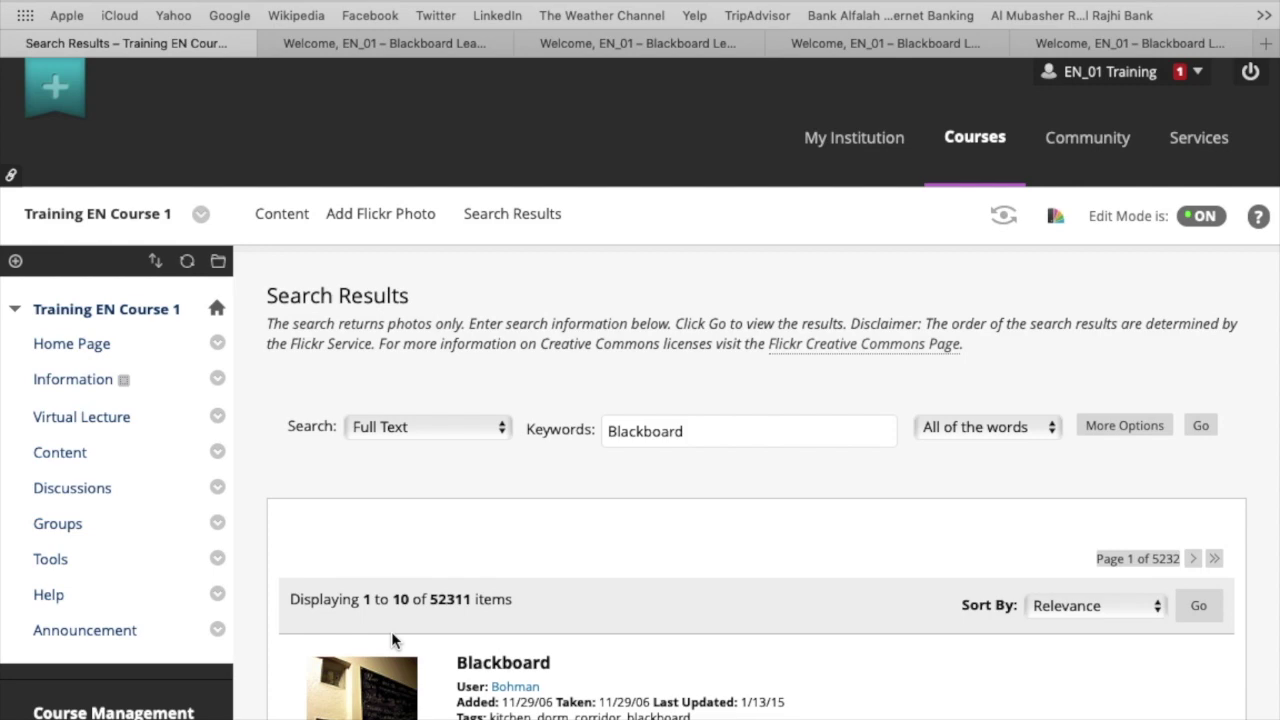
scroll(591, 620, "down", 10)
left_click(376, 326)
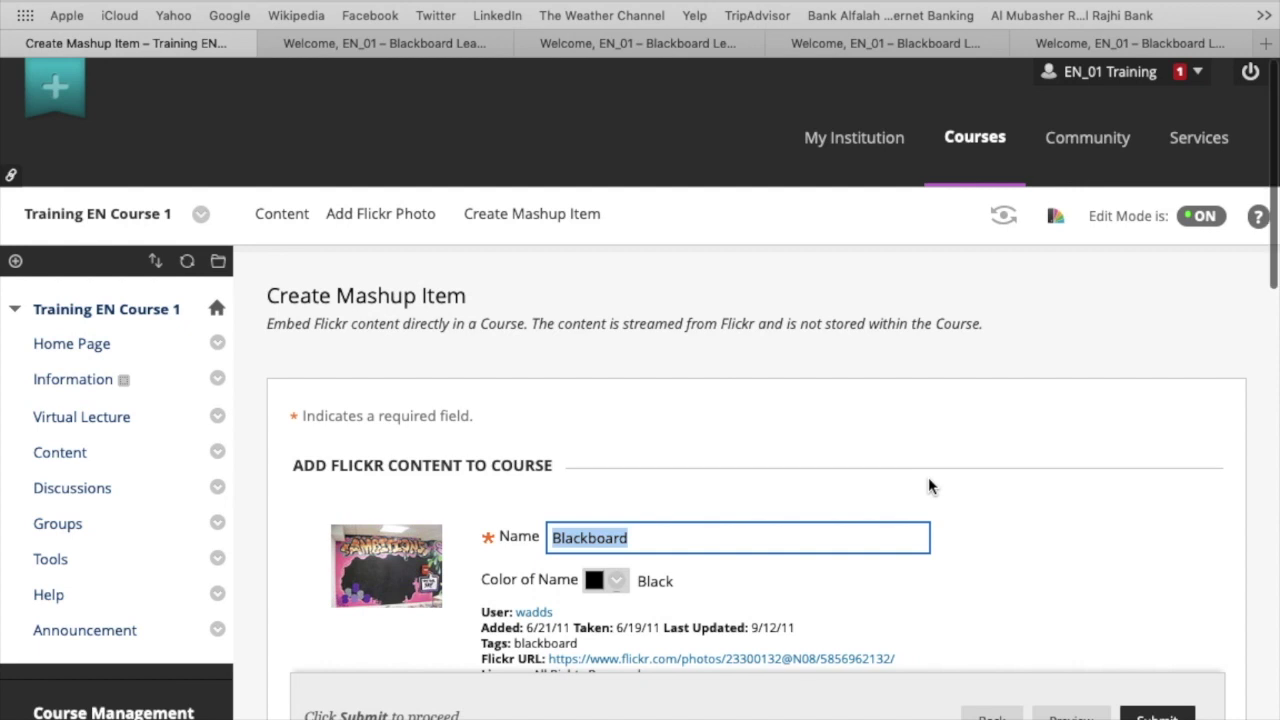
Step: Submit the Flickr photo mashup, then view the photo full size and close it
scroll(928, 477, "down", 5)
scroll(928, 477, "down", 2)
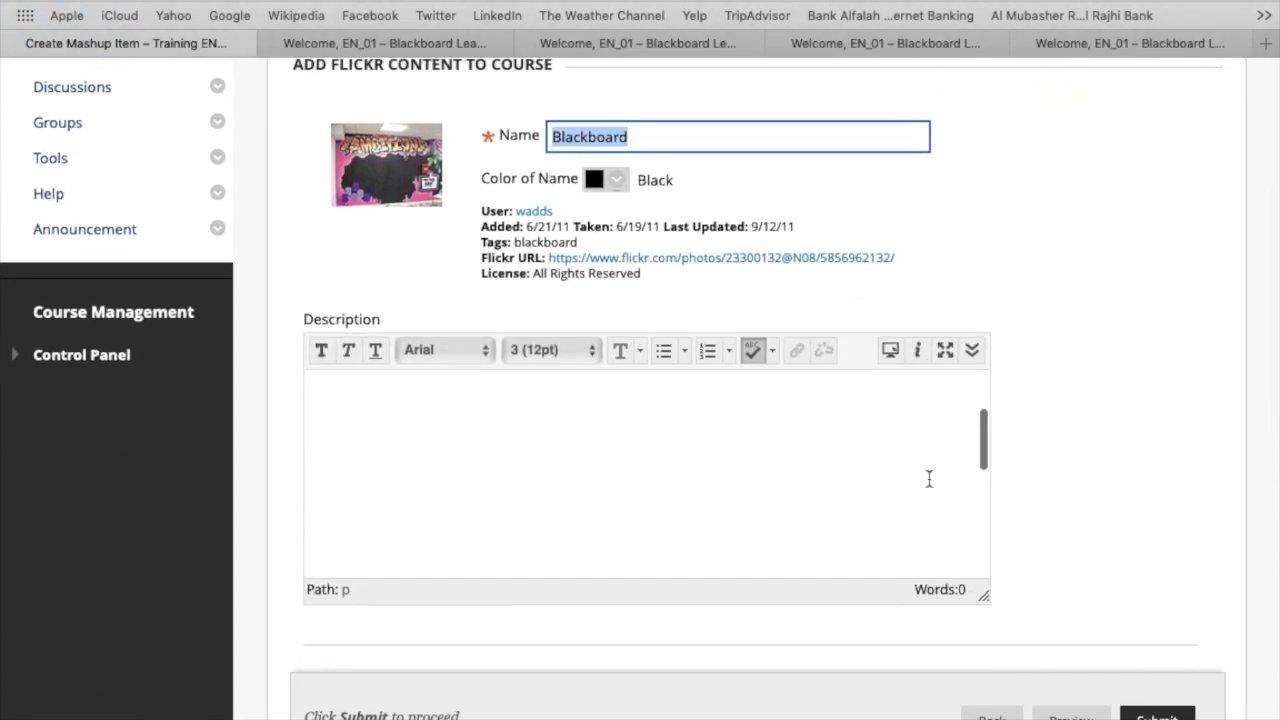
key("Return")
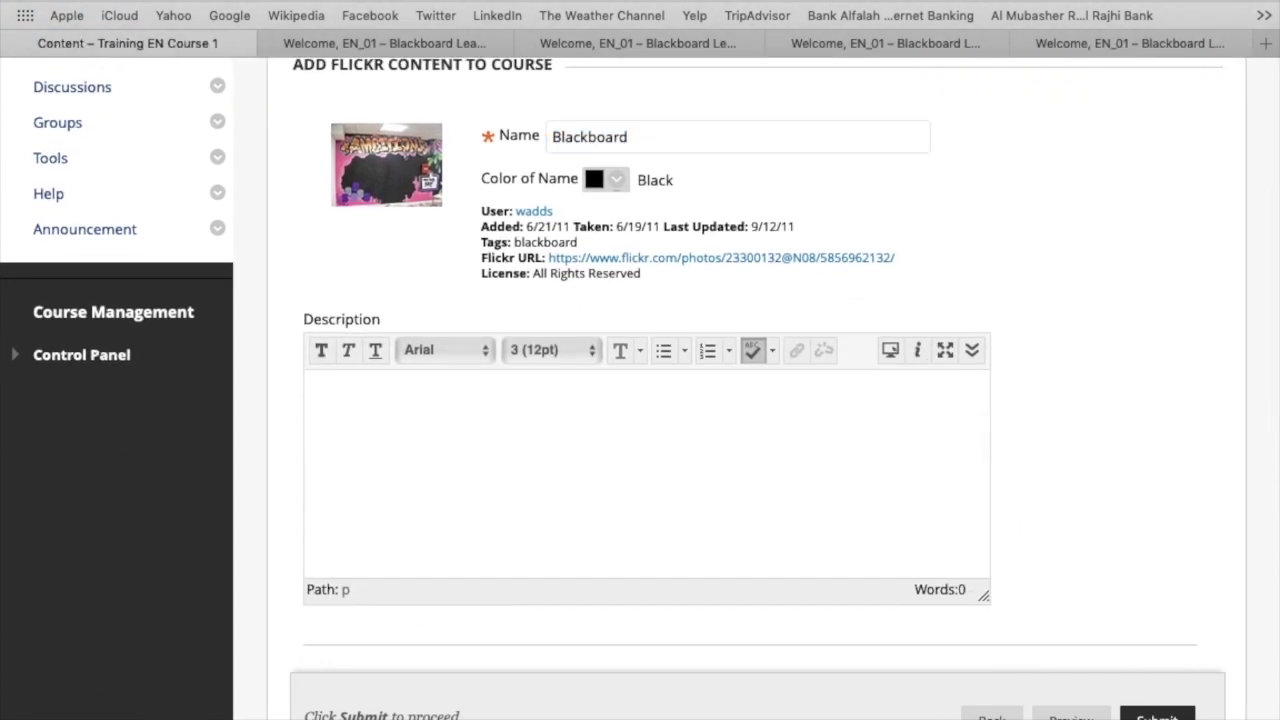
scroll(877, 661, "down", 3)
scroll(877, 661, "down", 4)
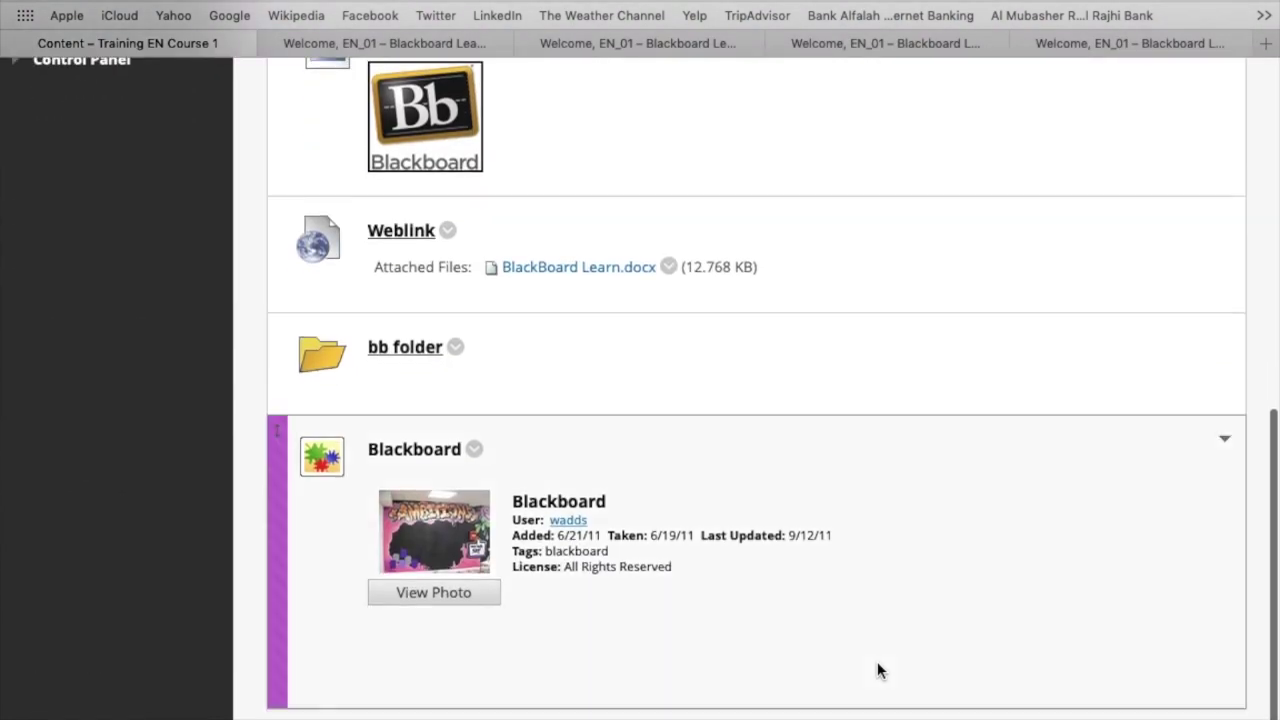
left_click(447, 600)
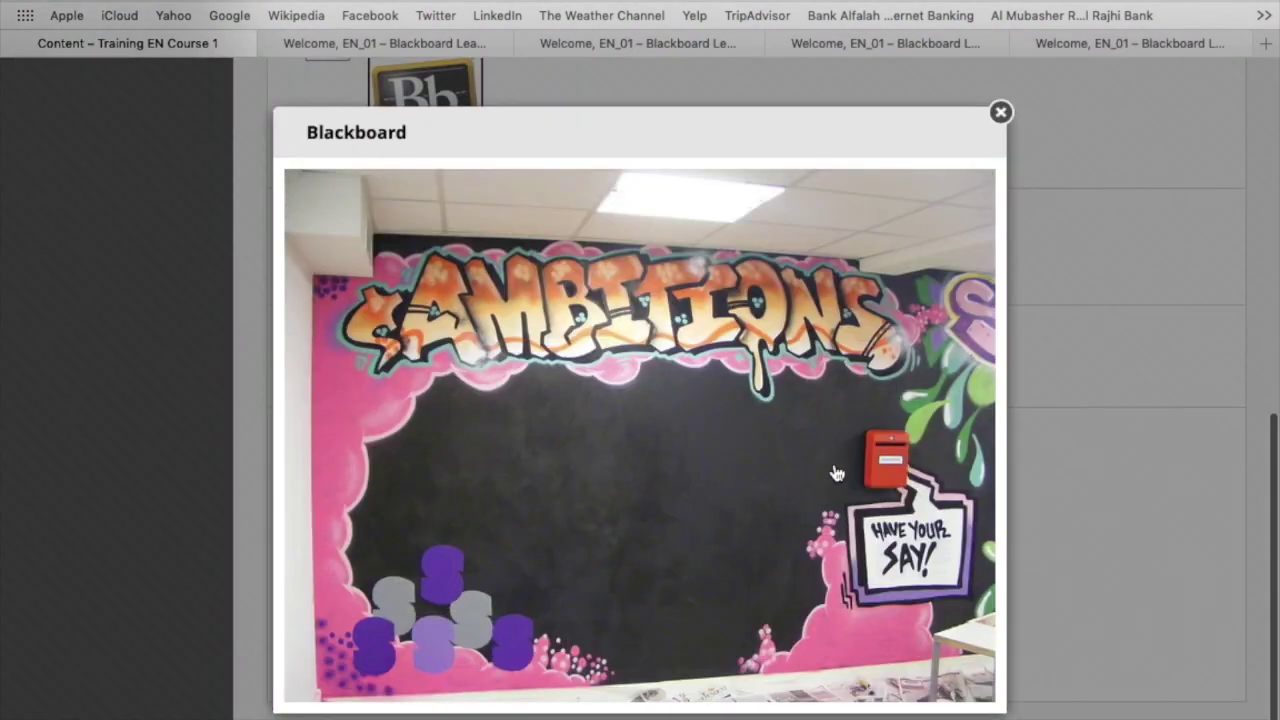
left_click(1002, 111)
Step: Start a SlideShare Presentation mashup and search for 'What is Blackboard learn'
scroll(958, 472, "up", 5)
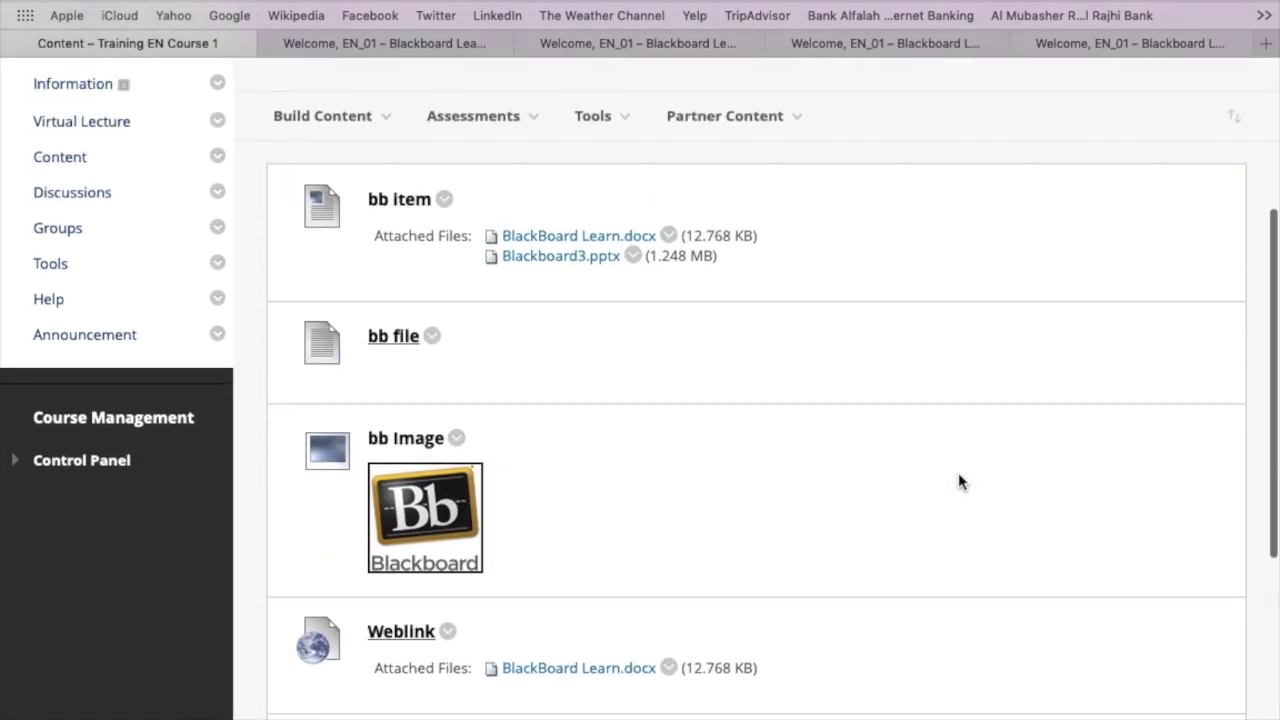
scroll(958, 482, "up", 5)
left_click(300, 418)
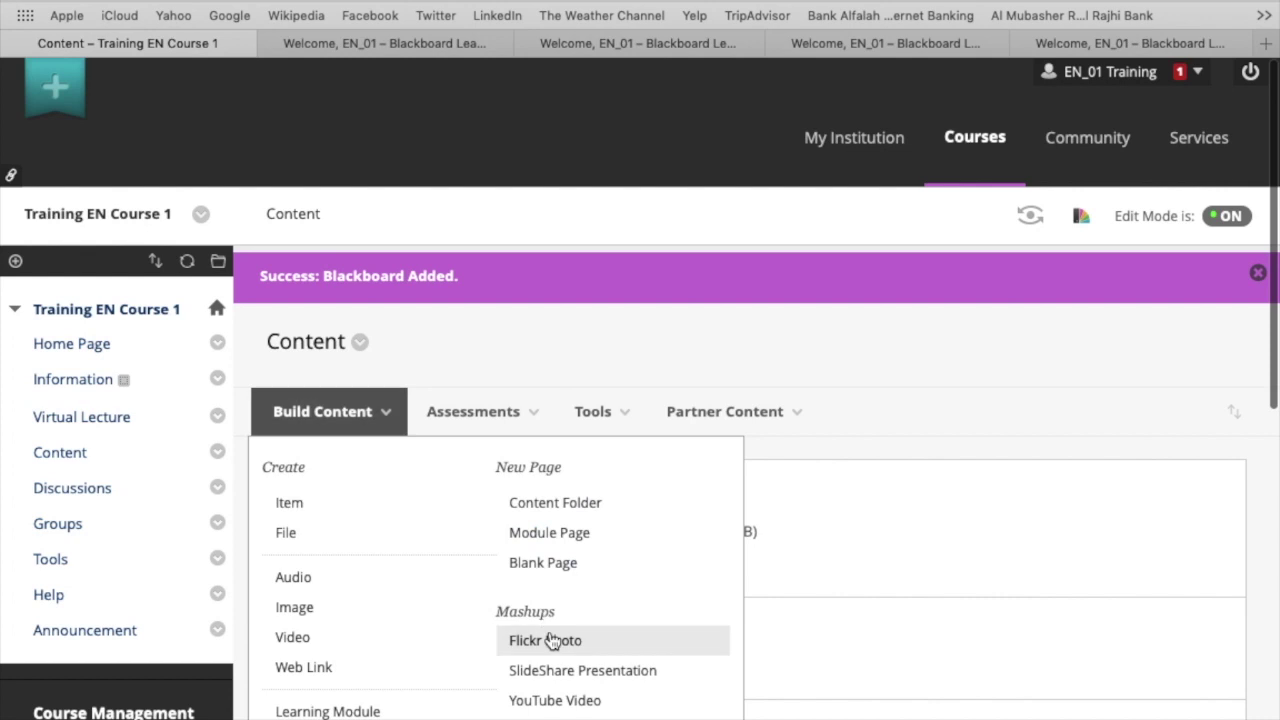
left_click(555, 679)
type("what is")
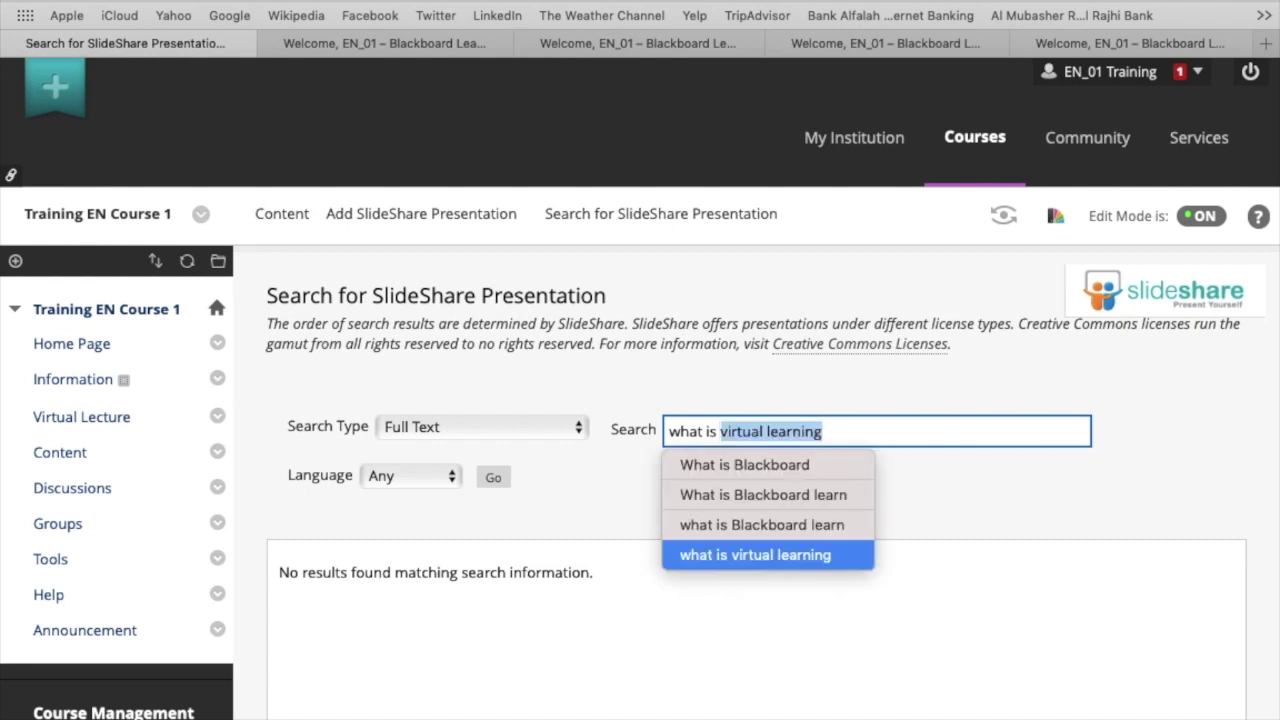
type("Blackboard")
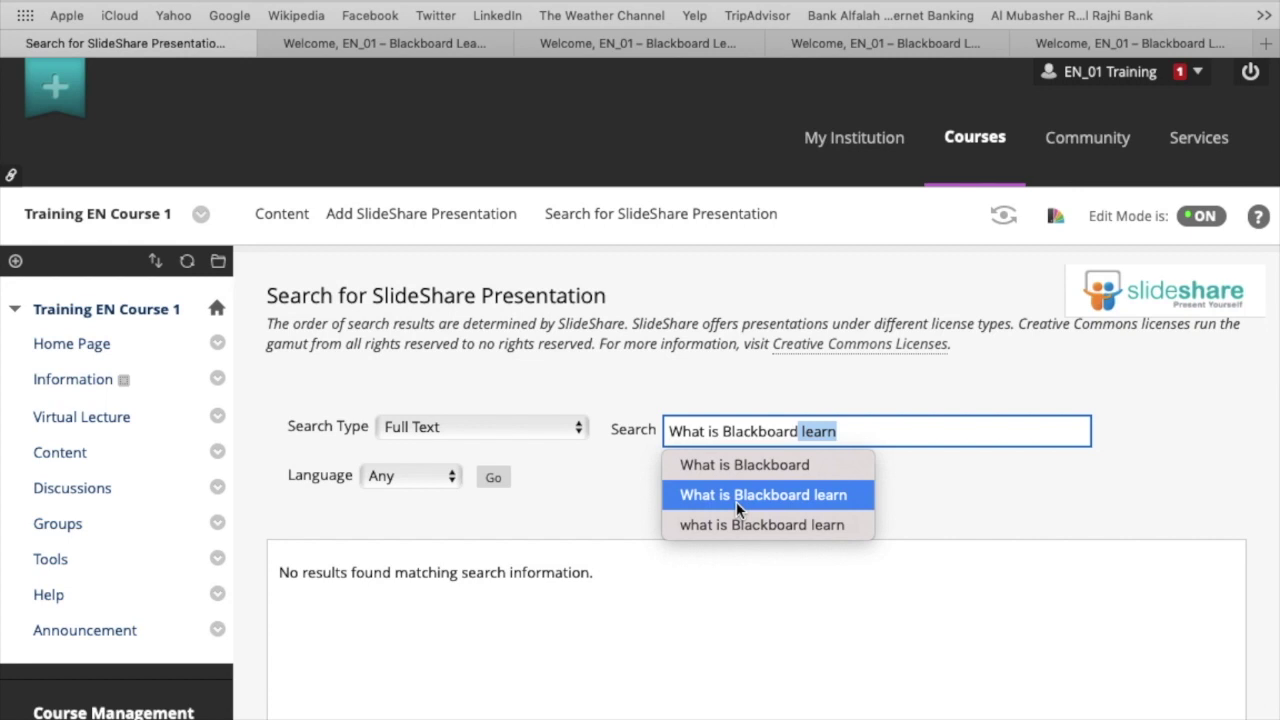
left_click(493, 480)
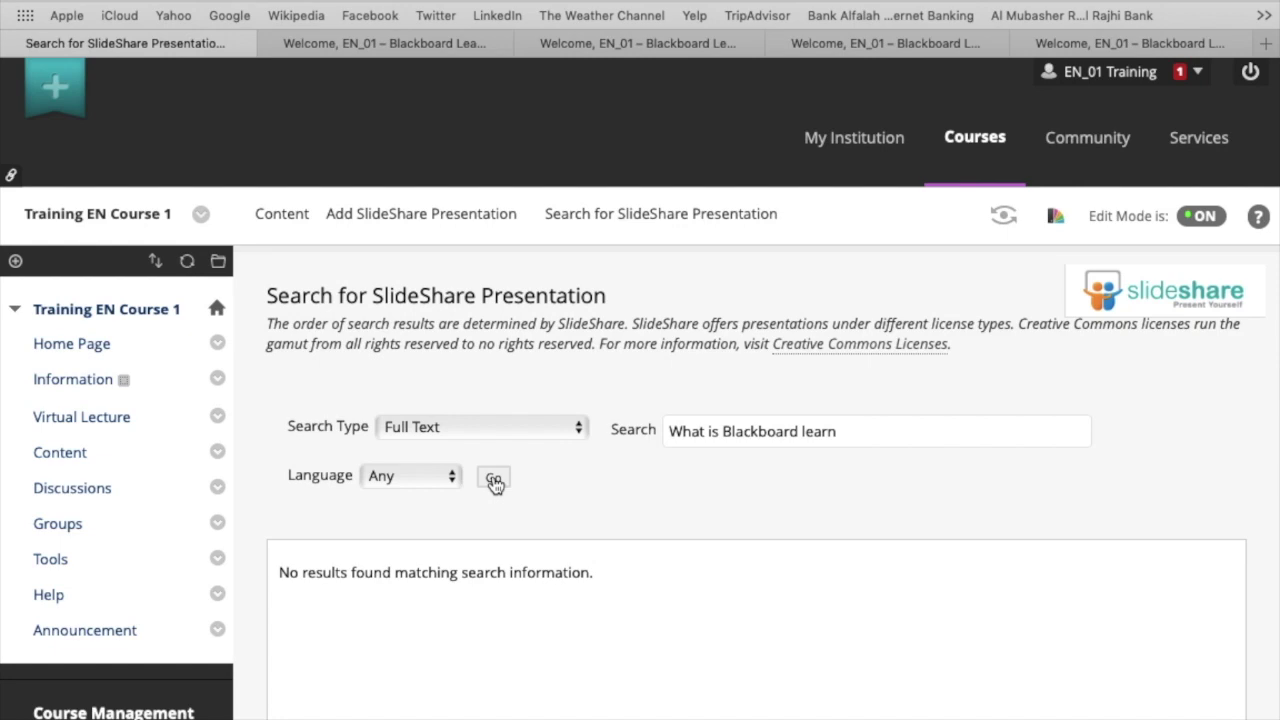
scroll(493, 480, "down", 5)
Step: Select the 'Introduction to Blackboard Learn for Teachers' SlideShare result
scroll(493, 480, "down", 5)
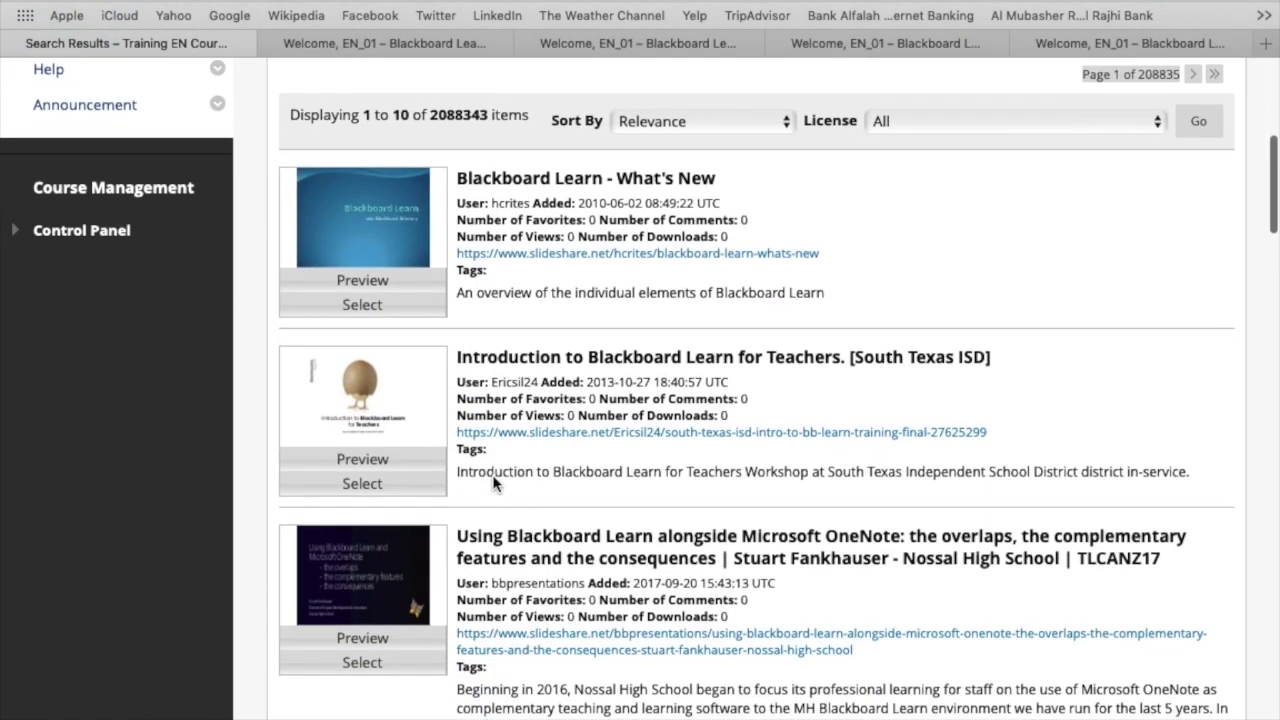
left_click(351, 370)
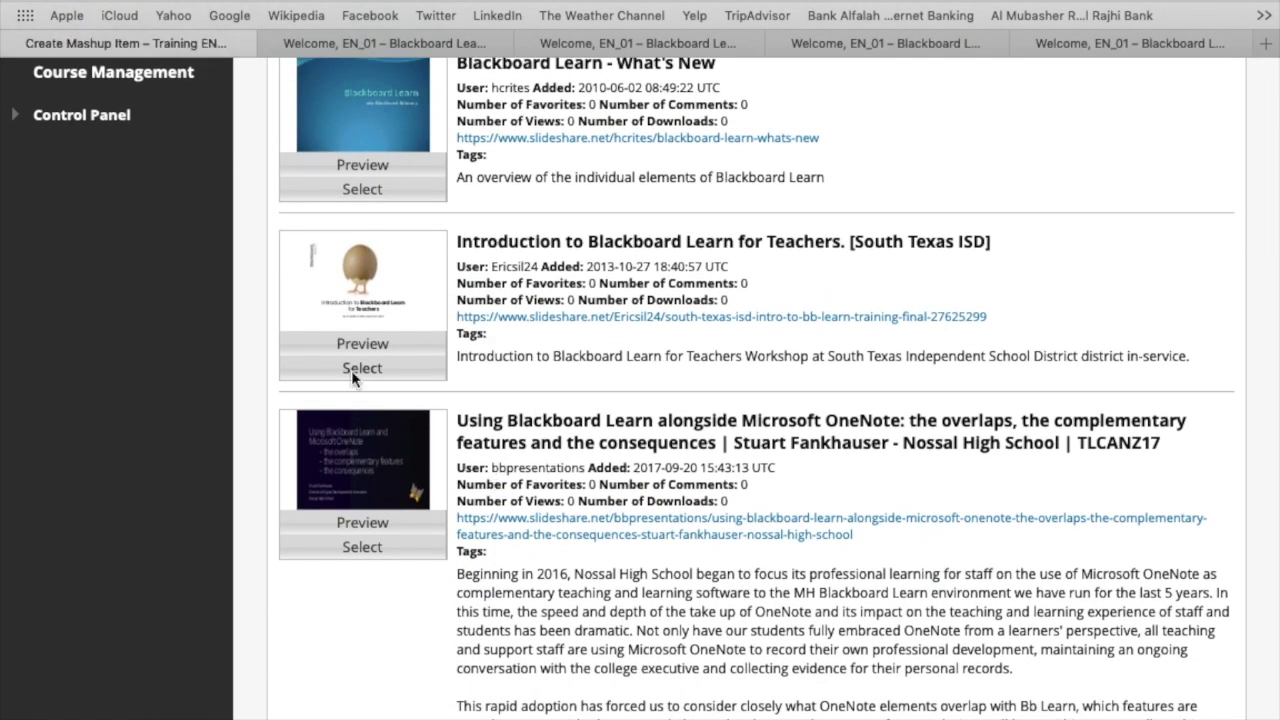
scroll(932, 511, "down", 1)
scroll(932, 511, "down", 4)
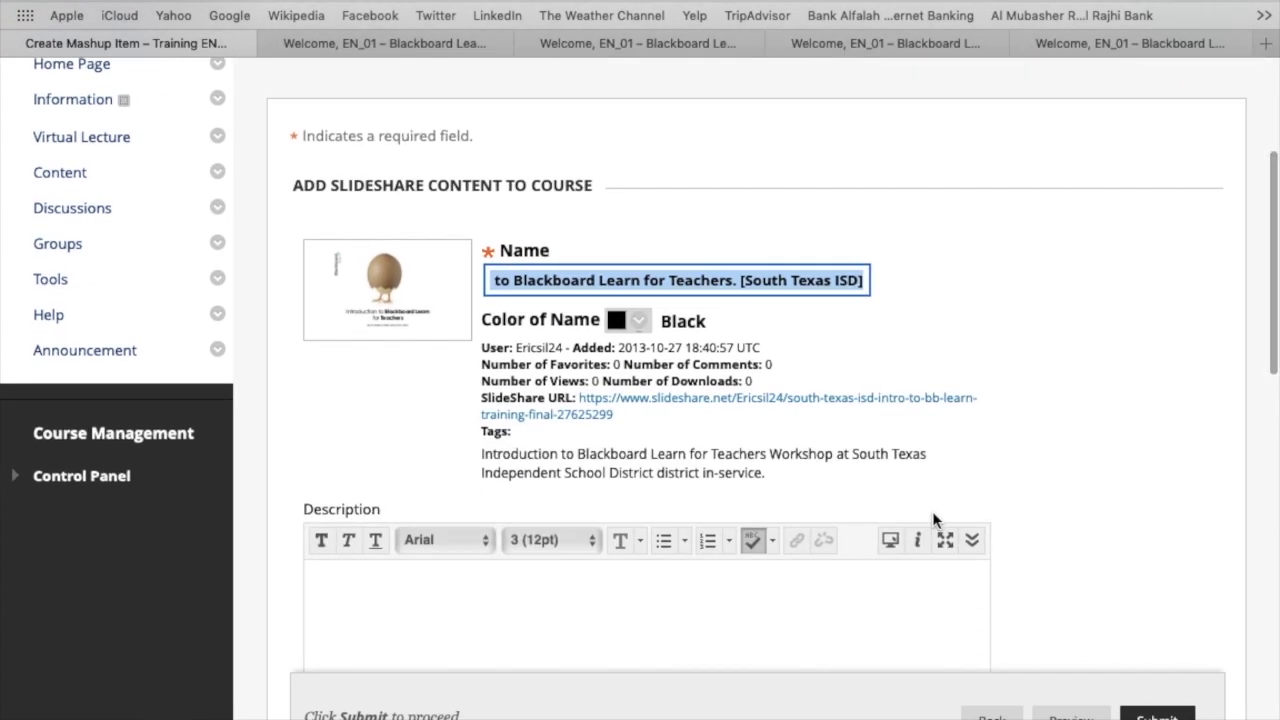
scroll(838, 480, "down", 5)
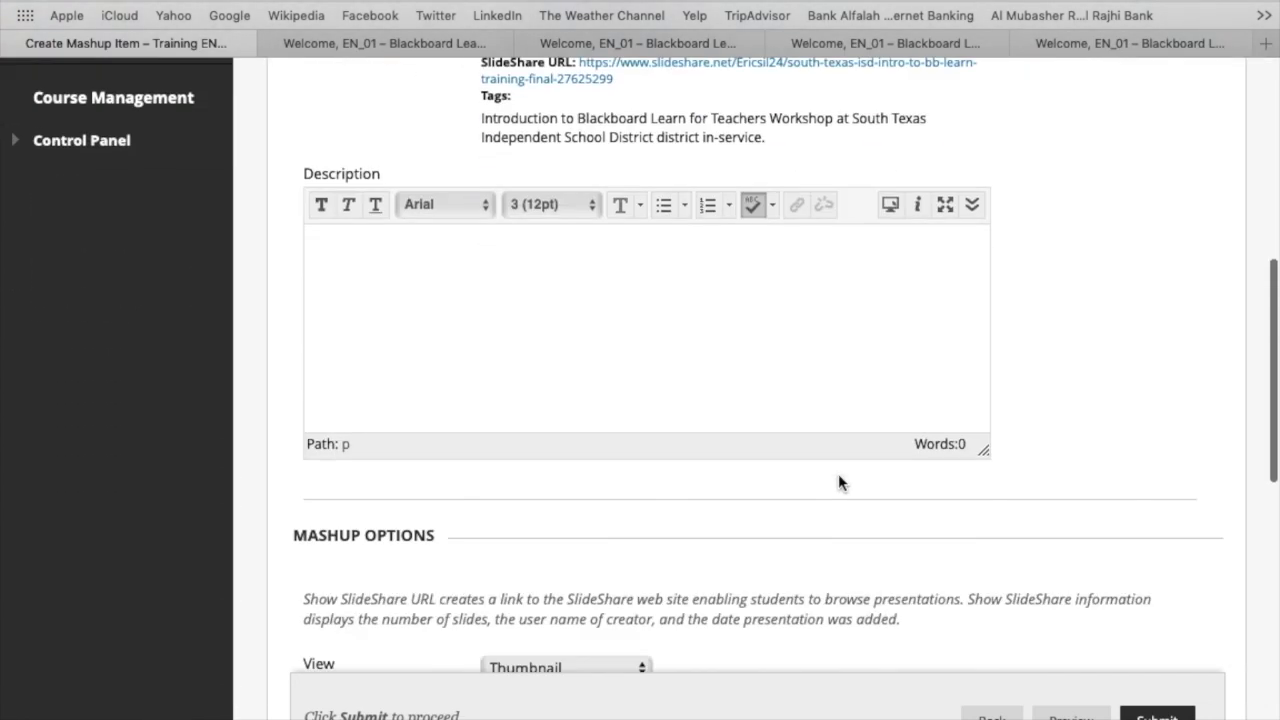
scroll(838, 480, "down", 3)
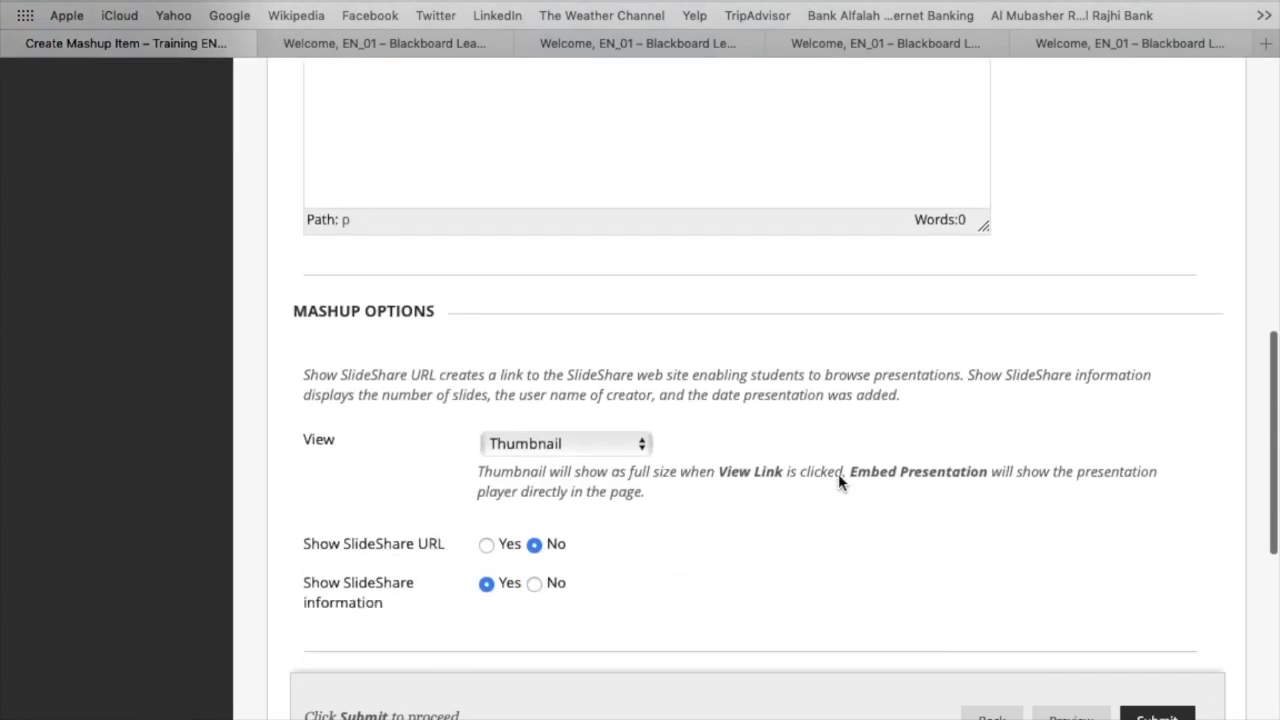
Step: Keep Thumbnail view with Show URL set to No, and submit the SlideShare mashup
left_click(617, 444)
left_click(617, 444)
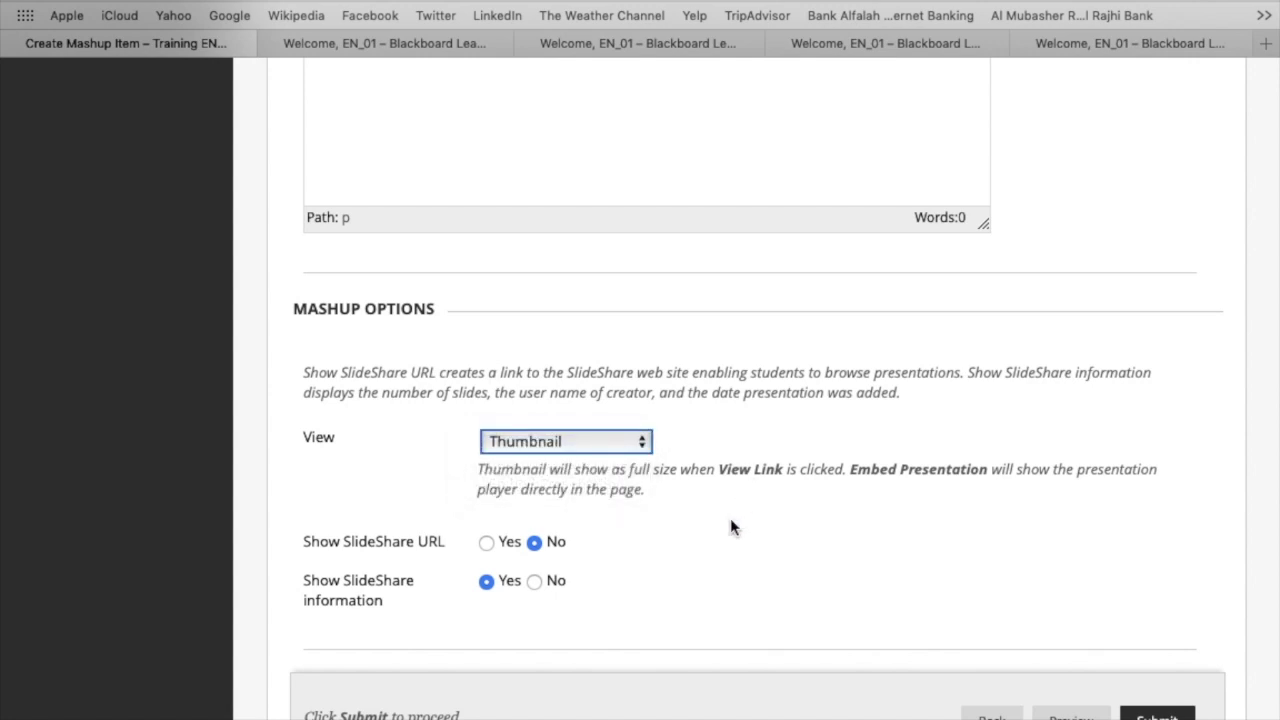
scroll(732, 523, "down", 3)
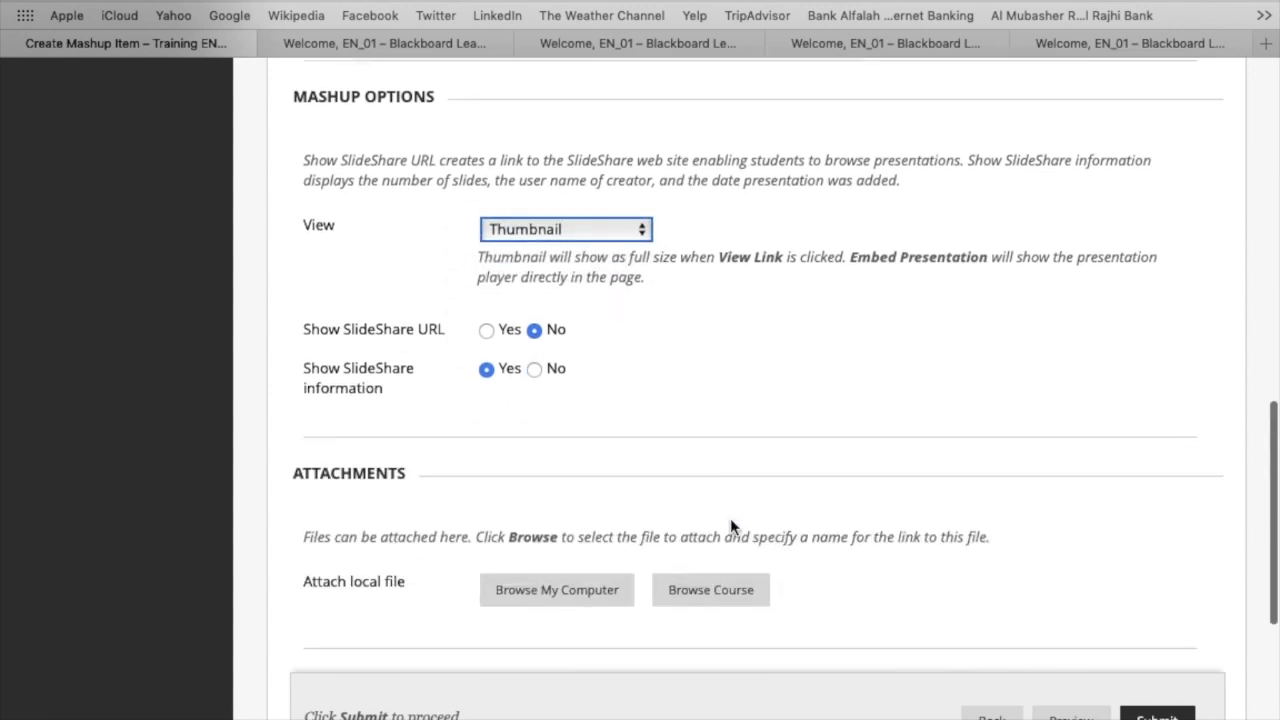
left_click(486, 331)
left_click(535, 331)
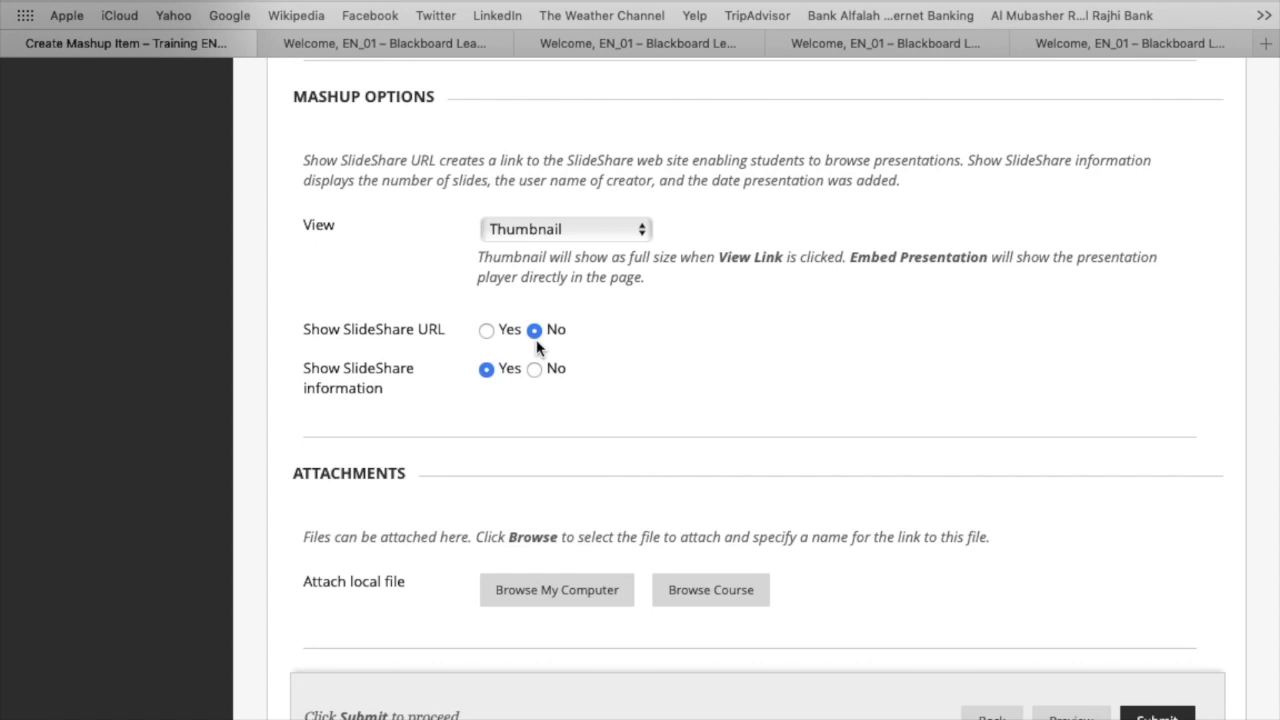
scroll(589, 412, "down", 4)
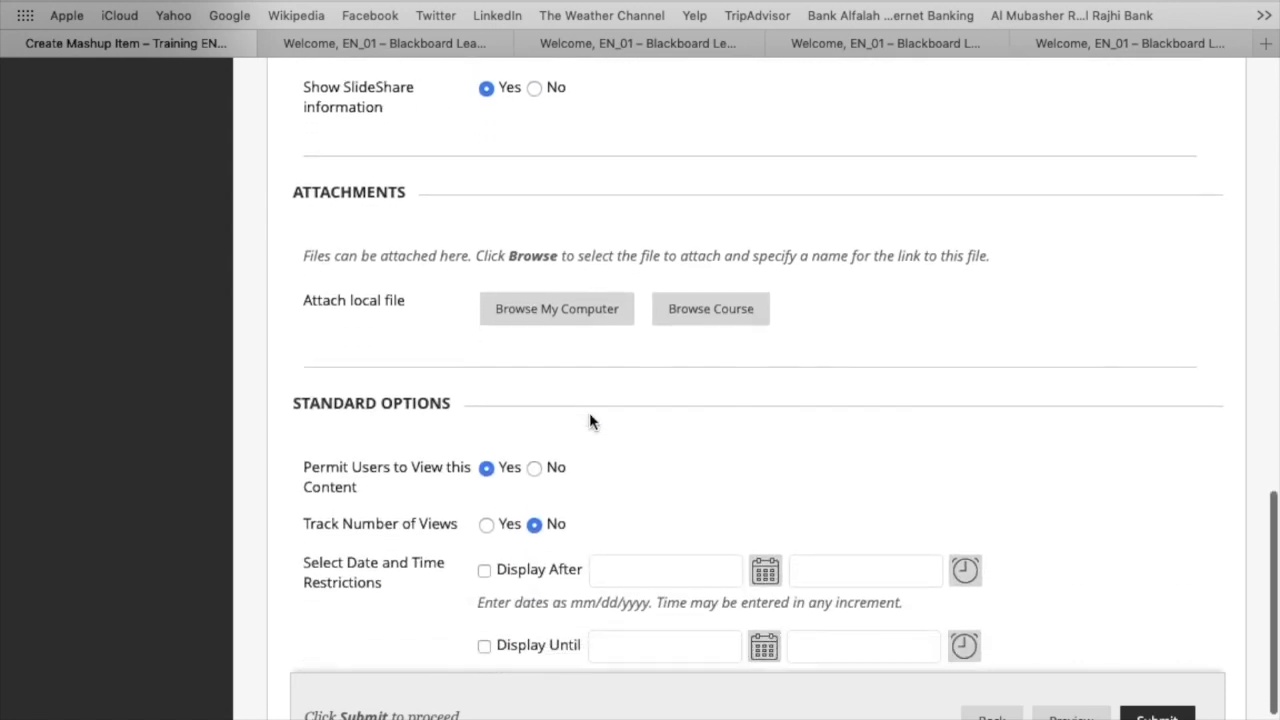
scroll(589, 414, "down", 2)
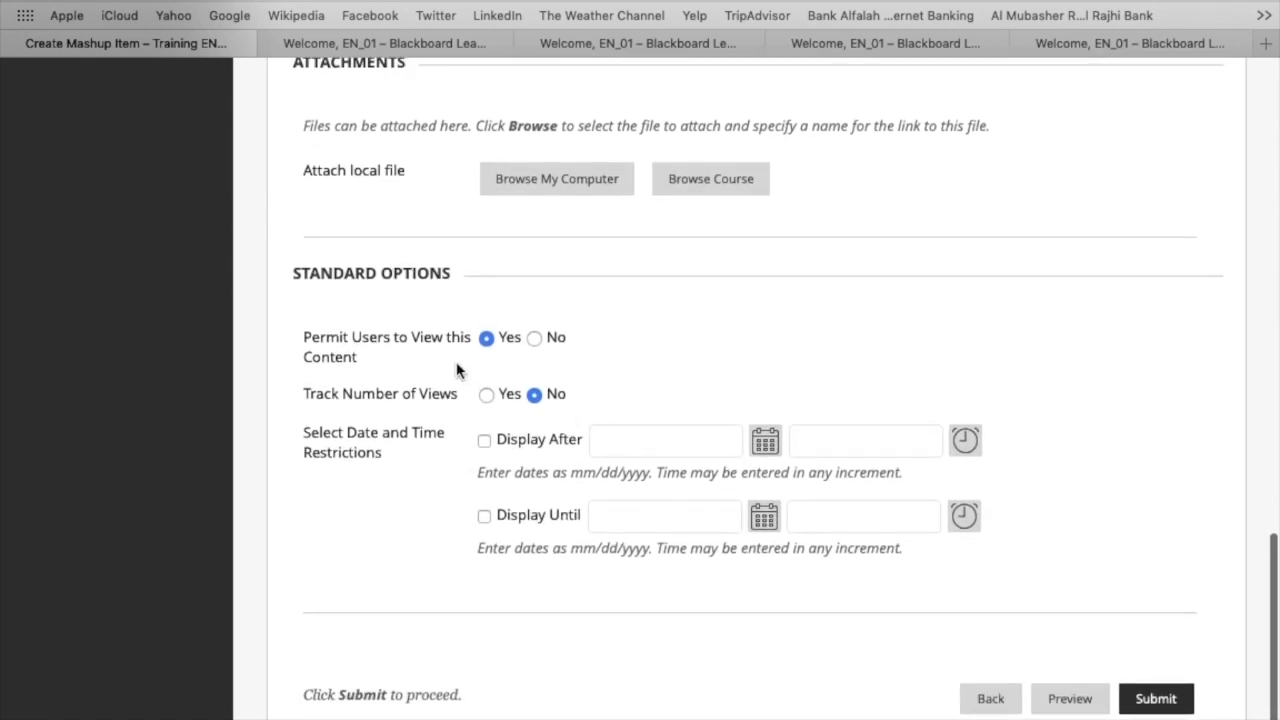
left_click(1143, 700)
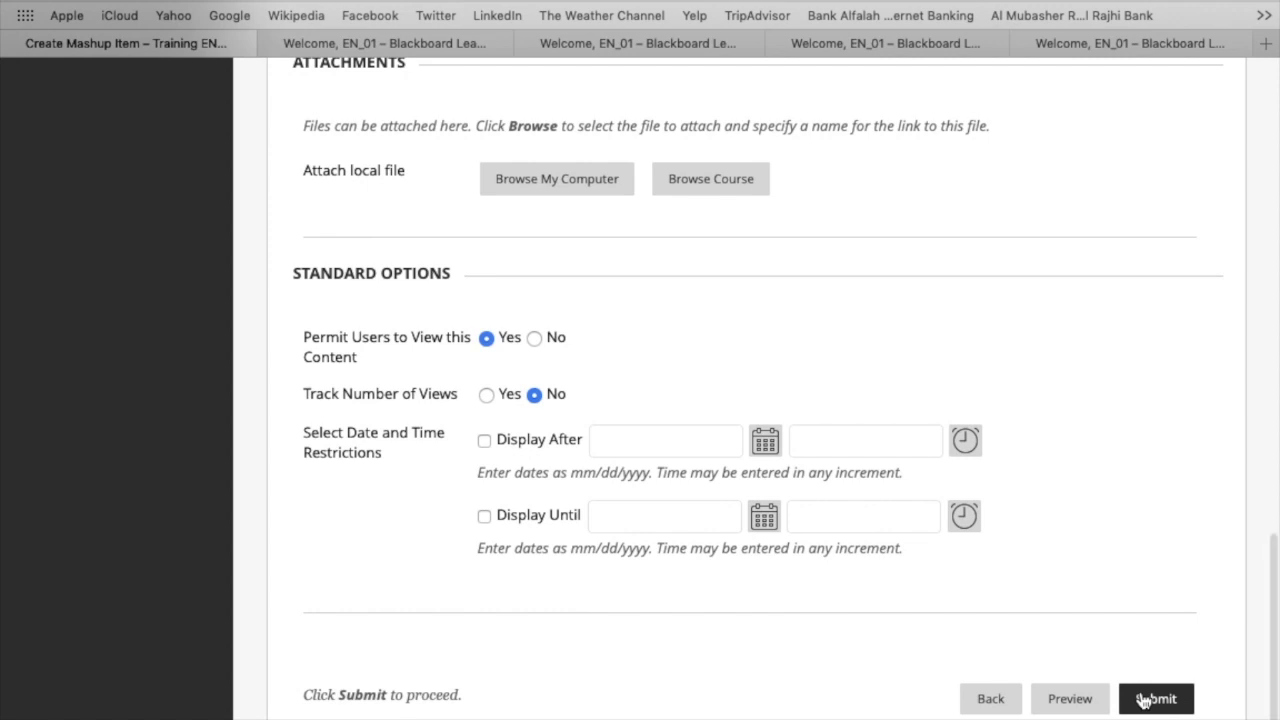
Step: Scroll to the new SlideShare item and watch the presentation in its overlay
scroll(809, 564, "down", 10)
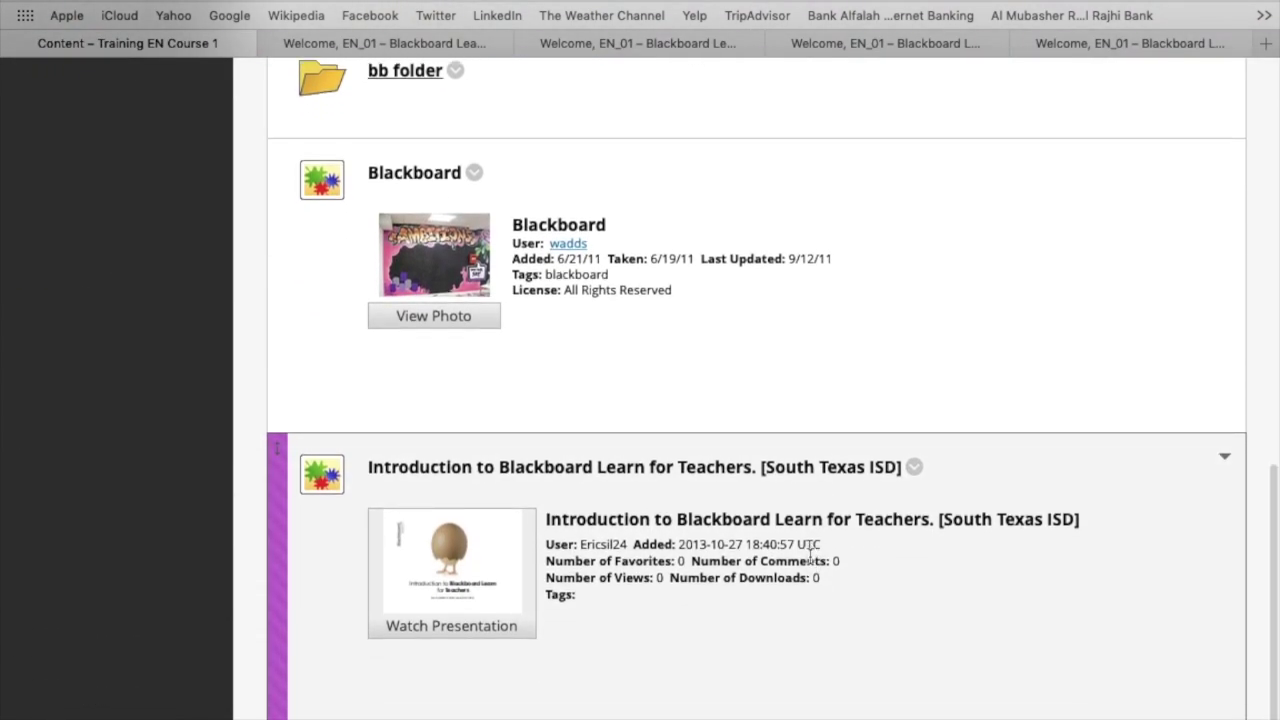
scroll(810, 556, "down", 1)
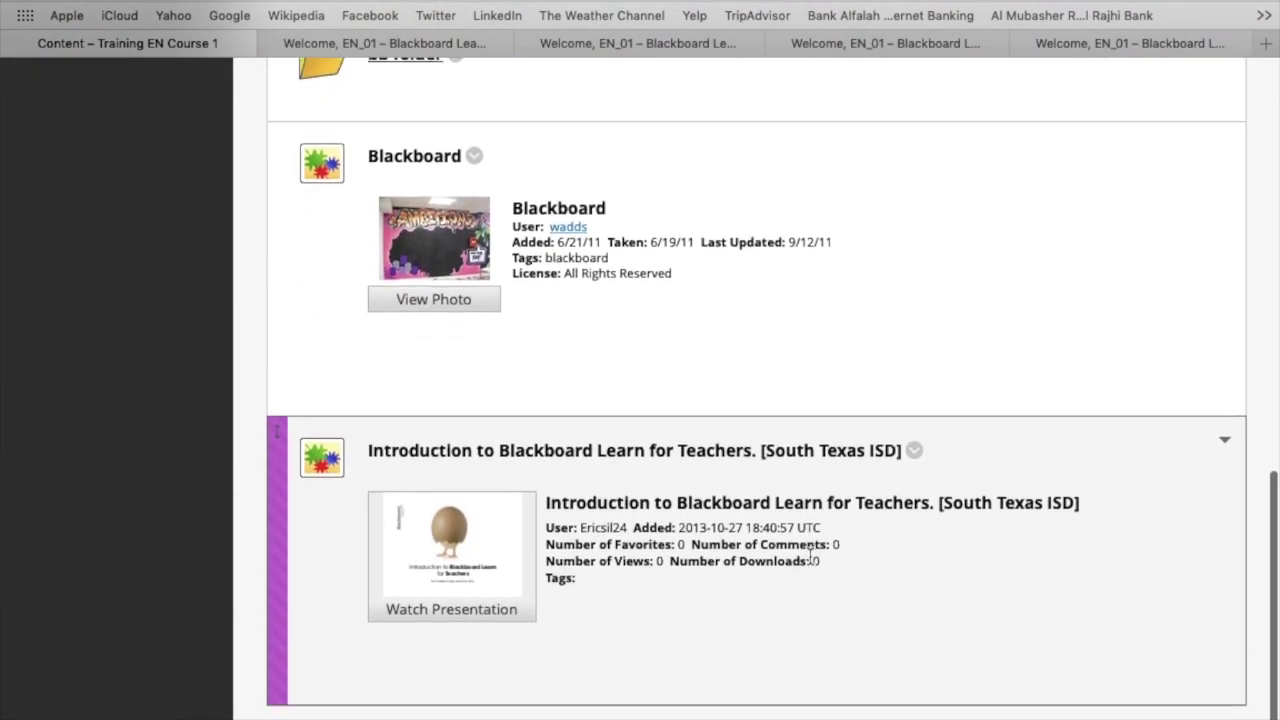
left_click(459, 610)
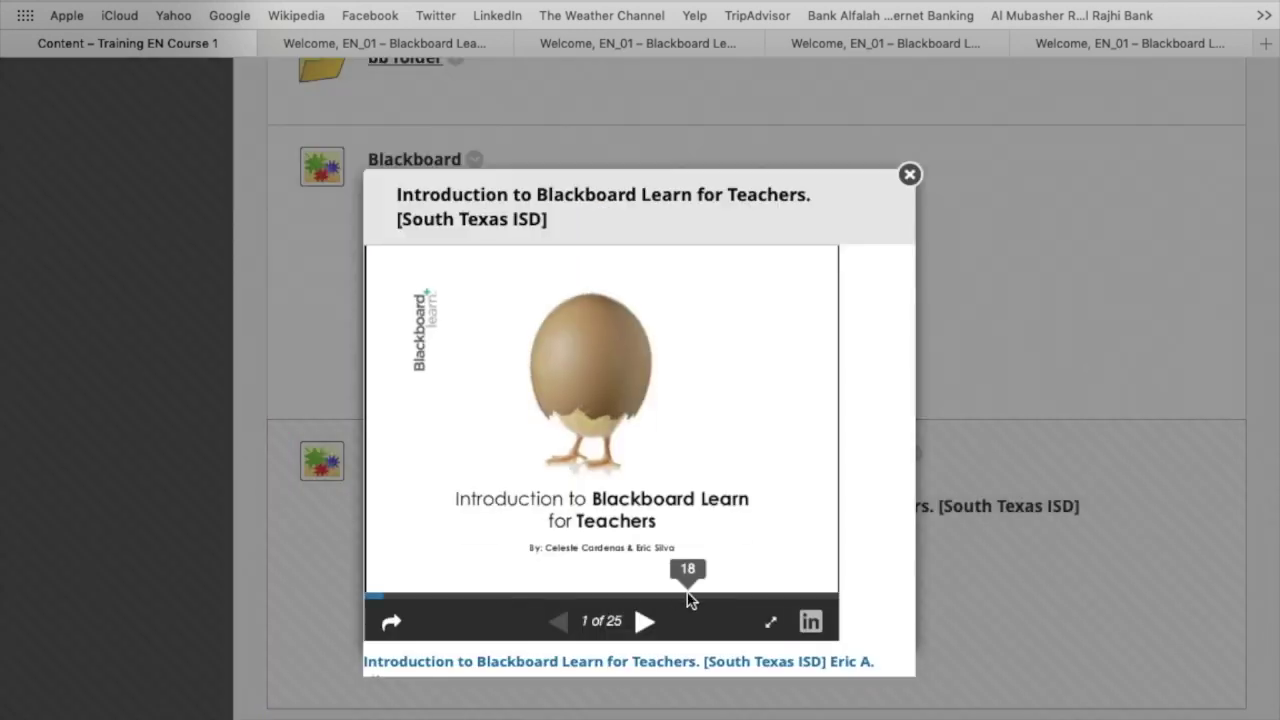